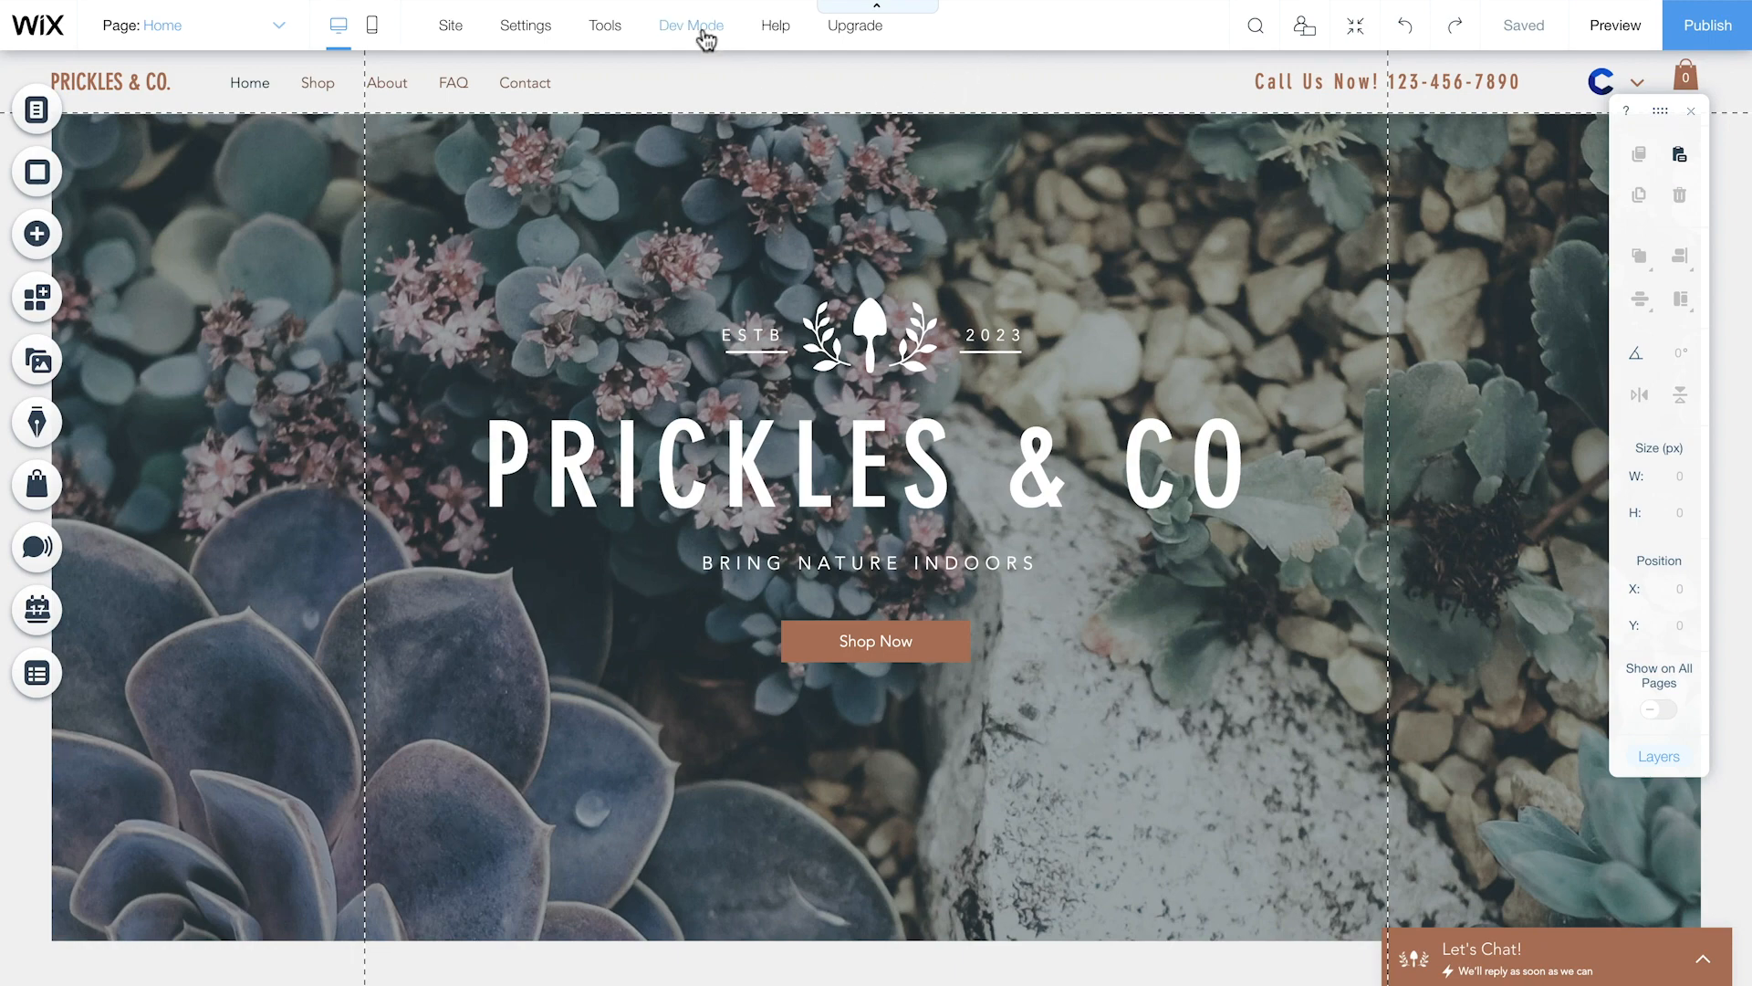
- Turn on Corvid Dev Mode and open the store's Cart Page for editing
mouse_move(705, 38)
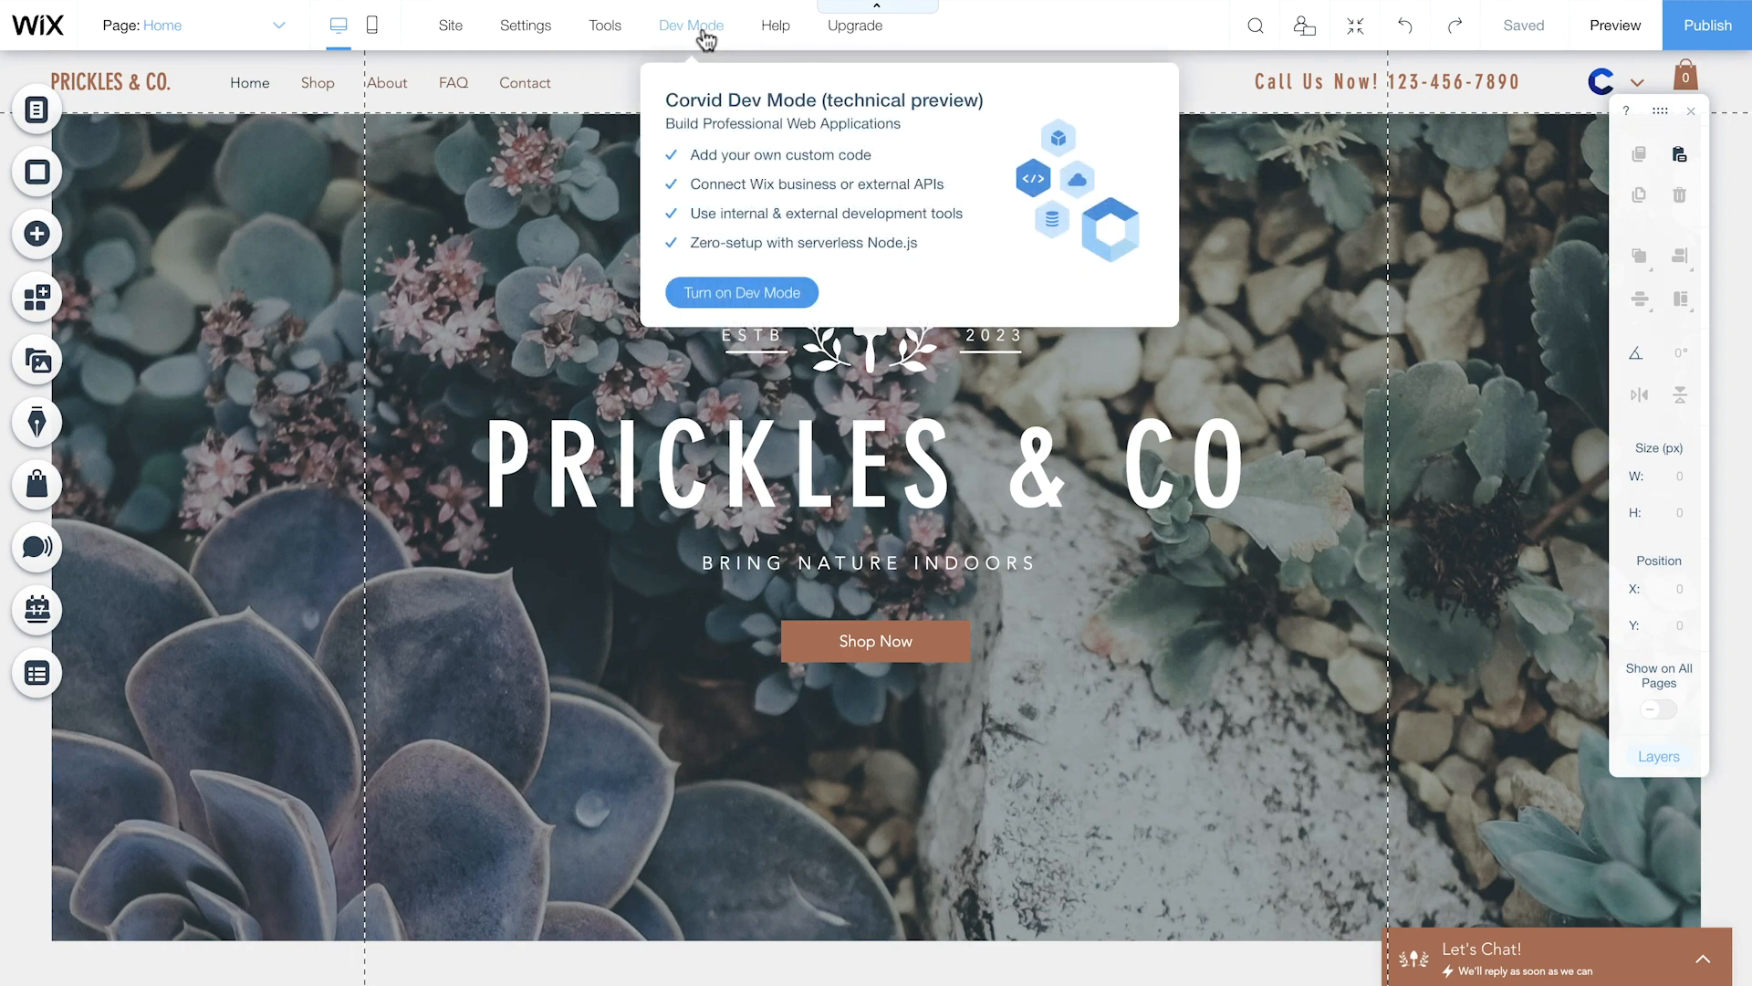
left_click(720, 293)
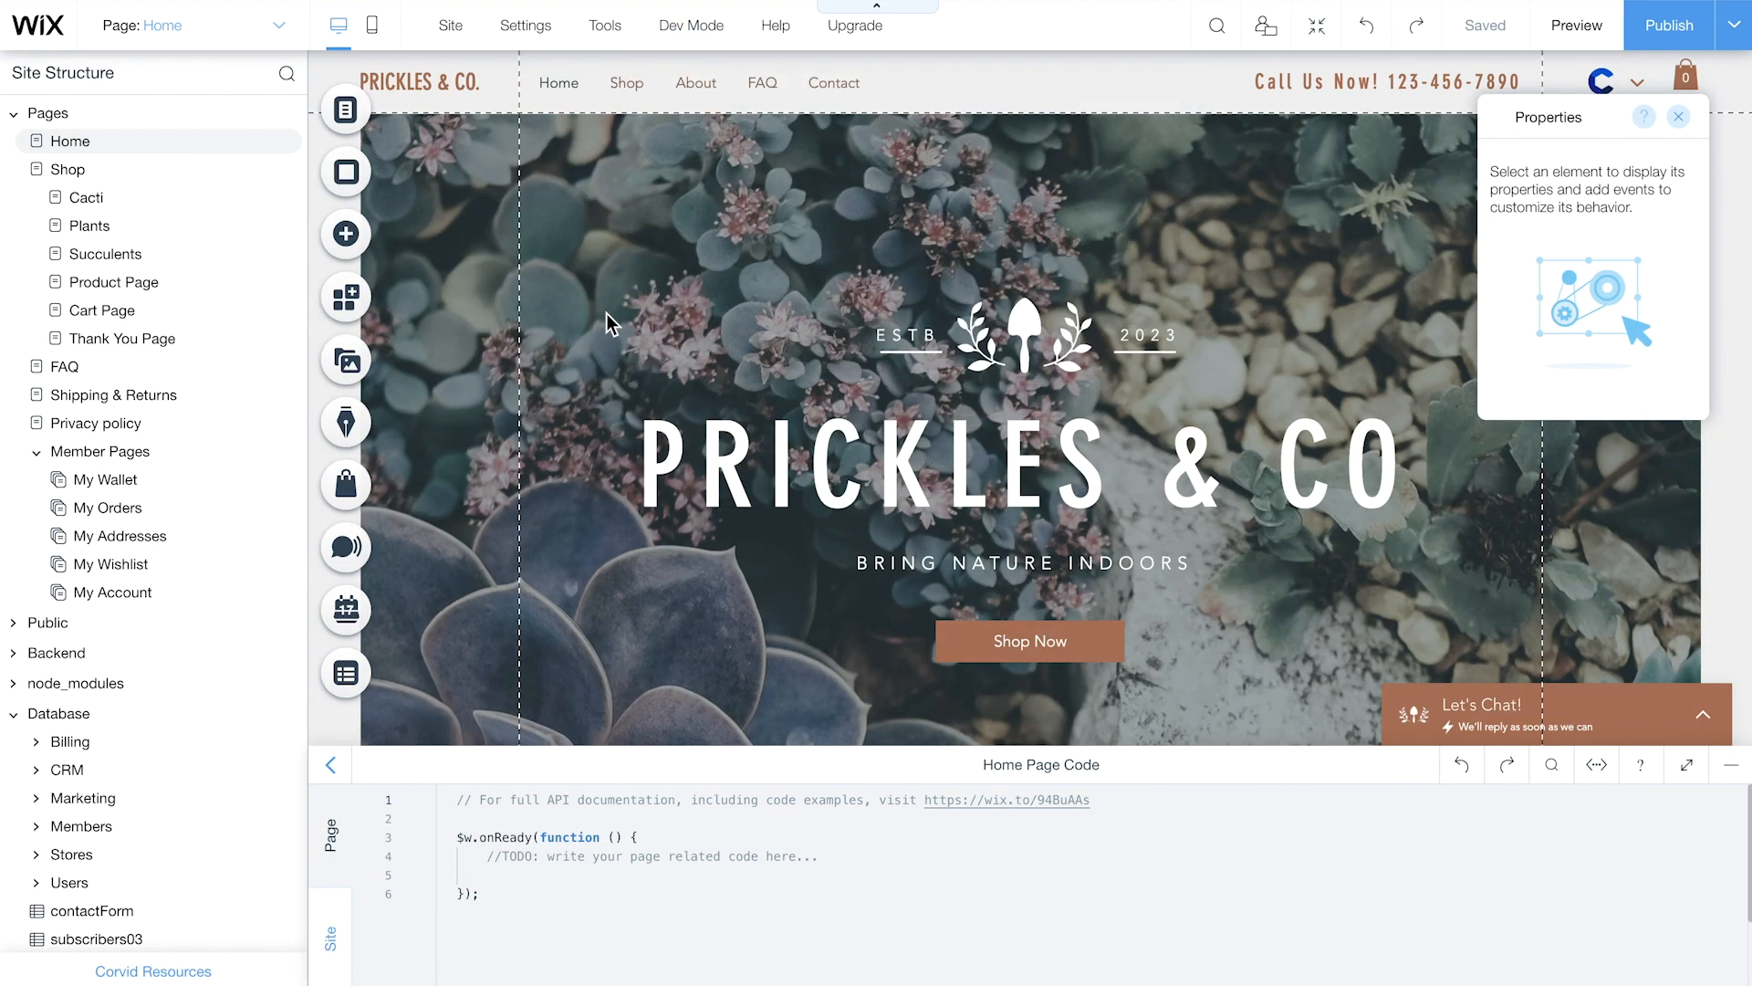
left_click(365, 111)
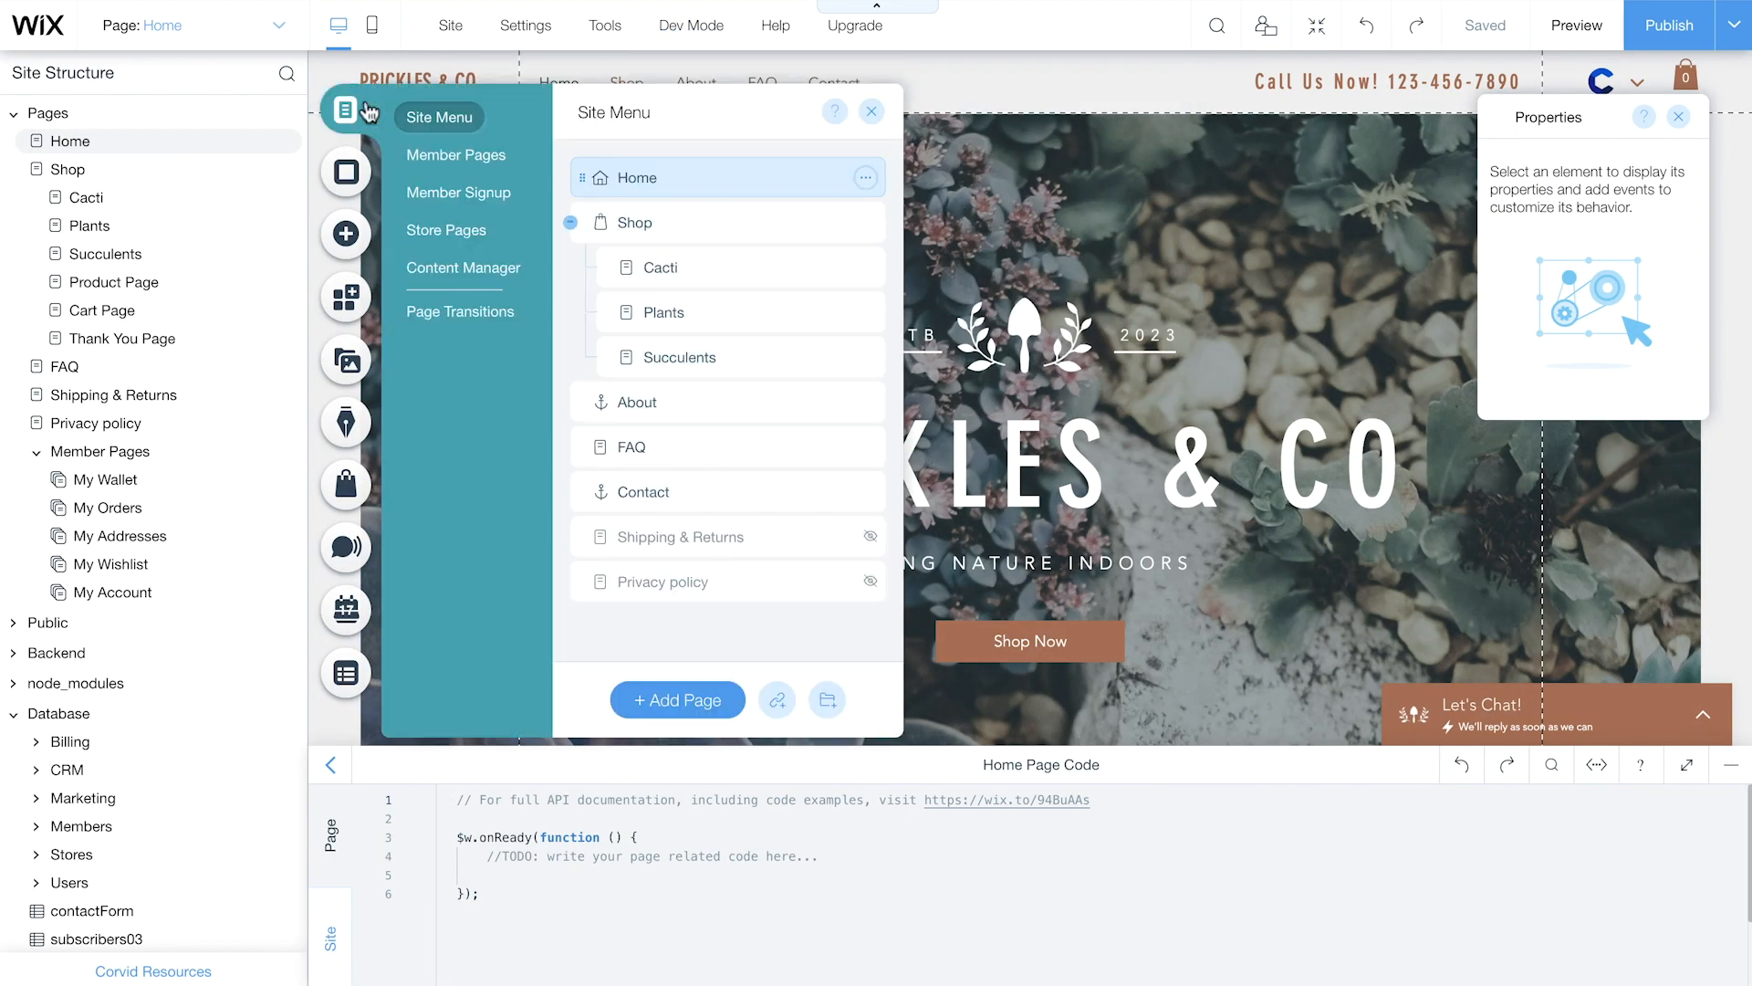
left_click(429, 230)
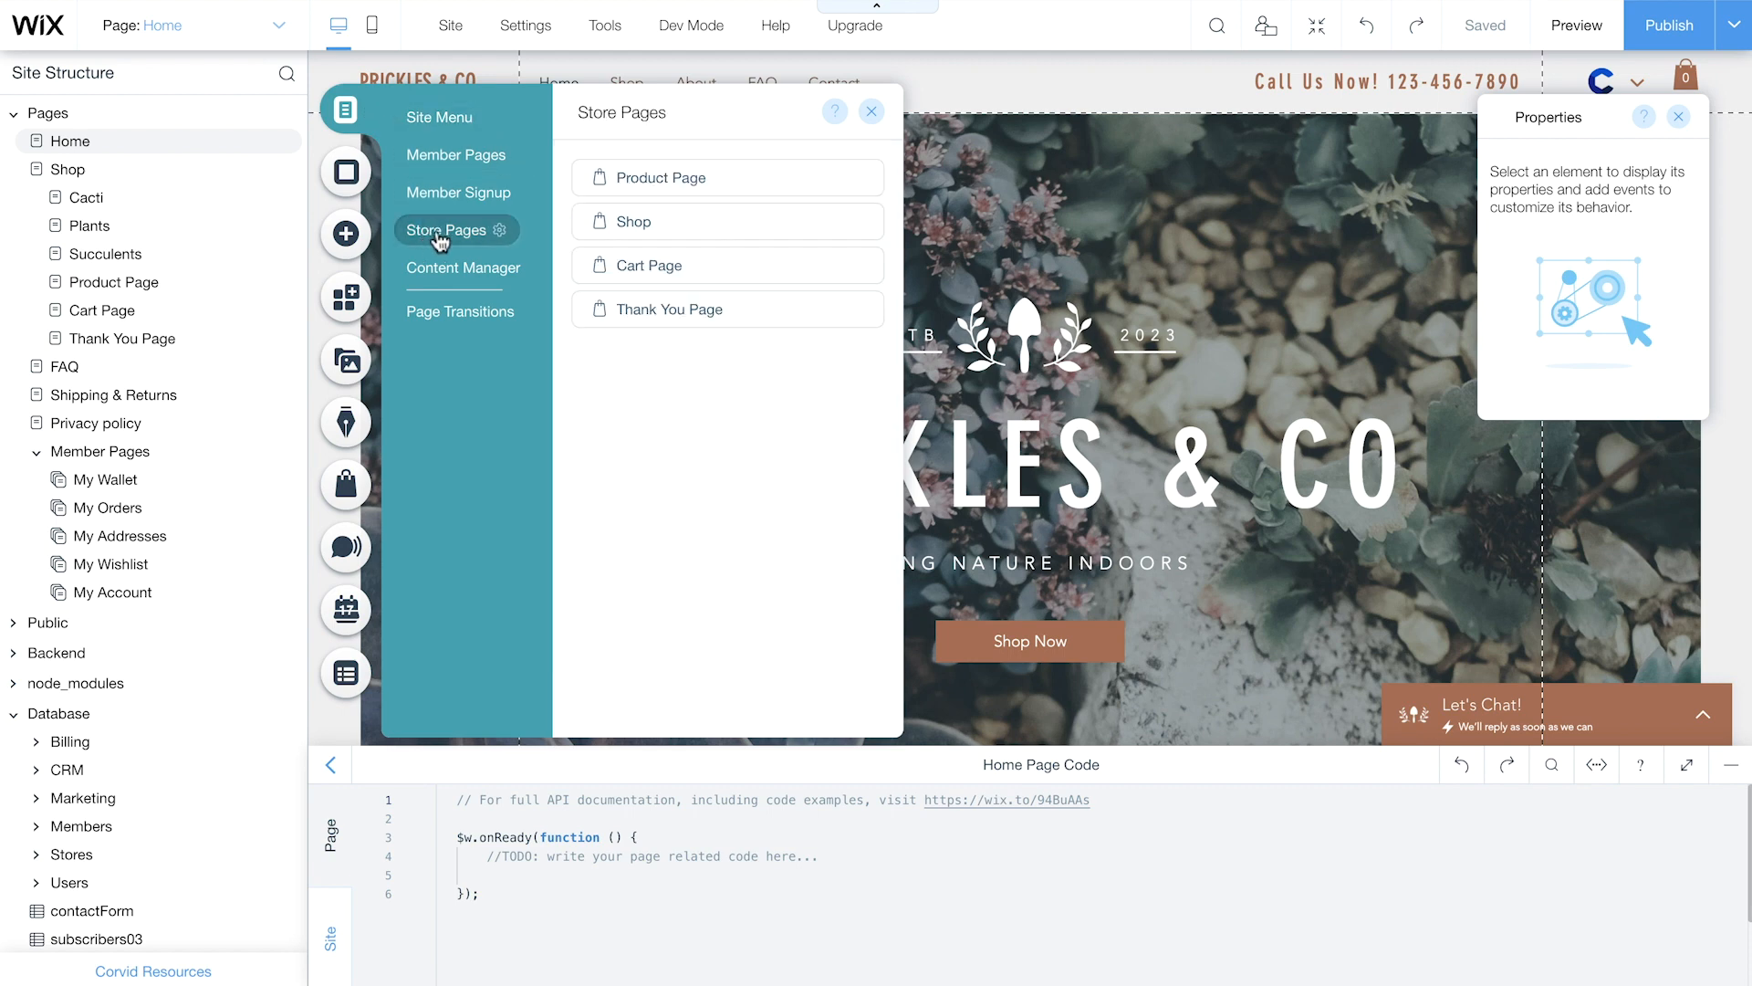
left_click(710, 272)
left_click(871, 112)
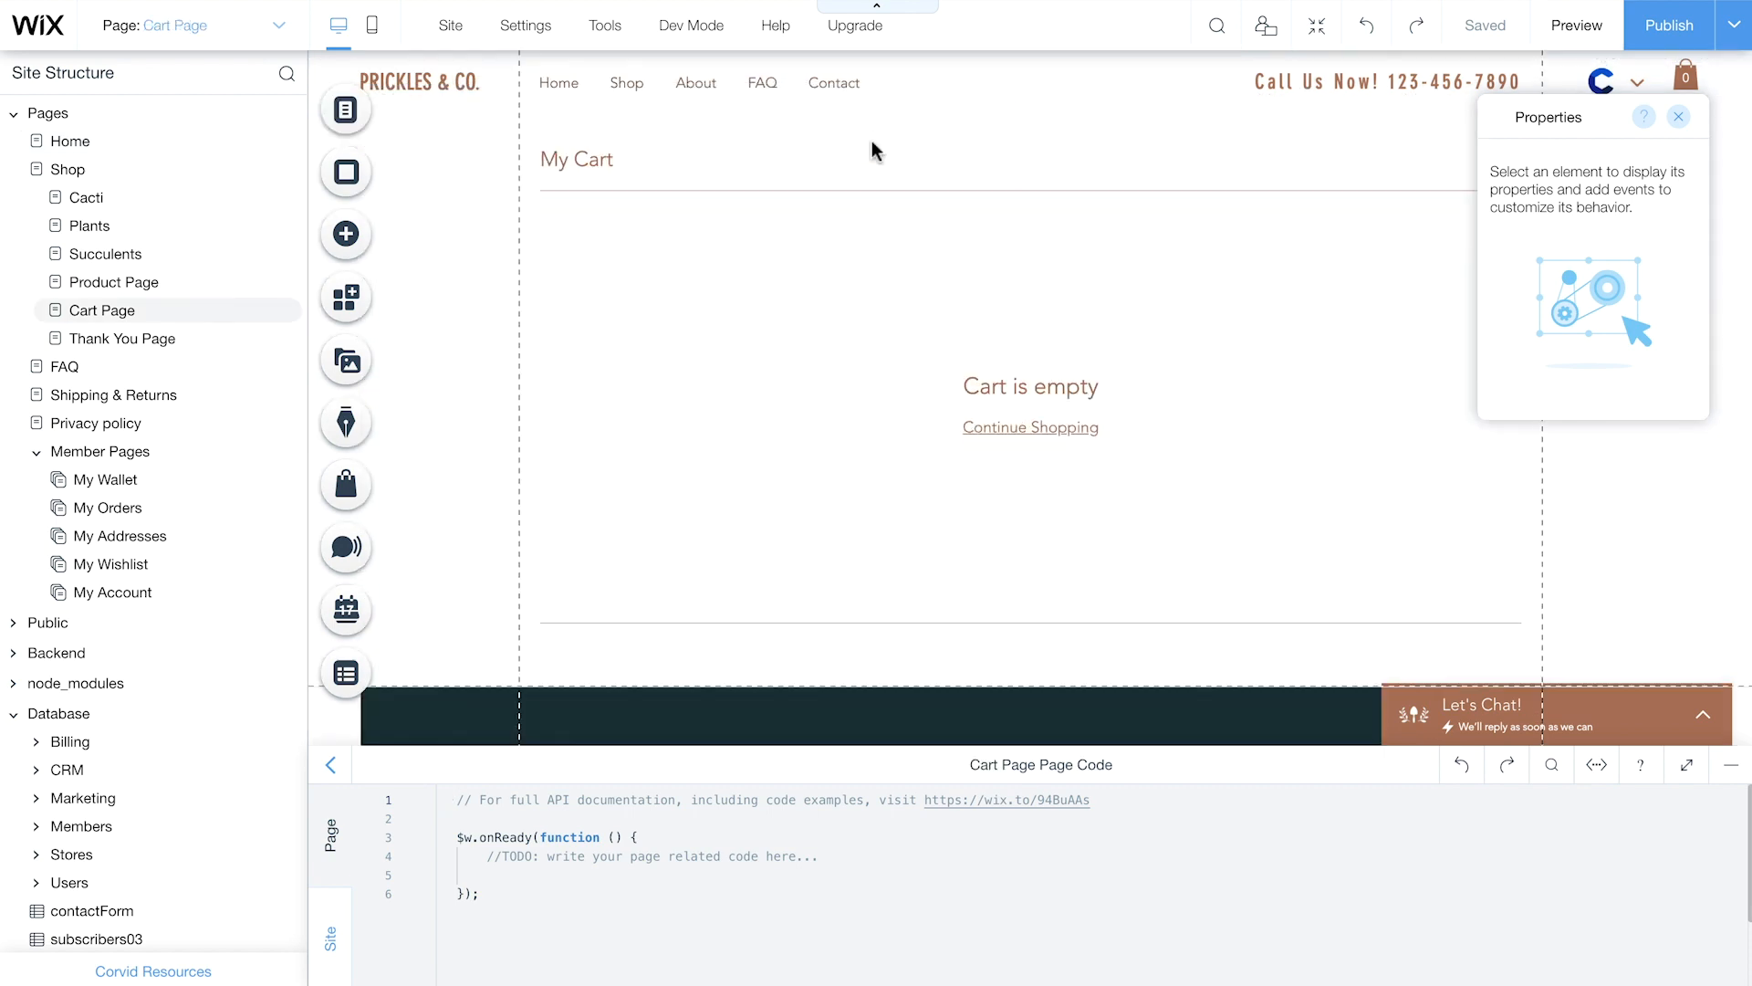
- Add a dark container box to the Cart Page and place it below the cart, just above the footer
left_click(346, 233)
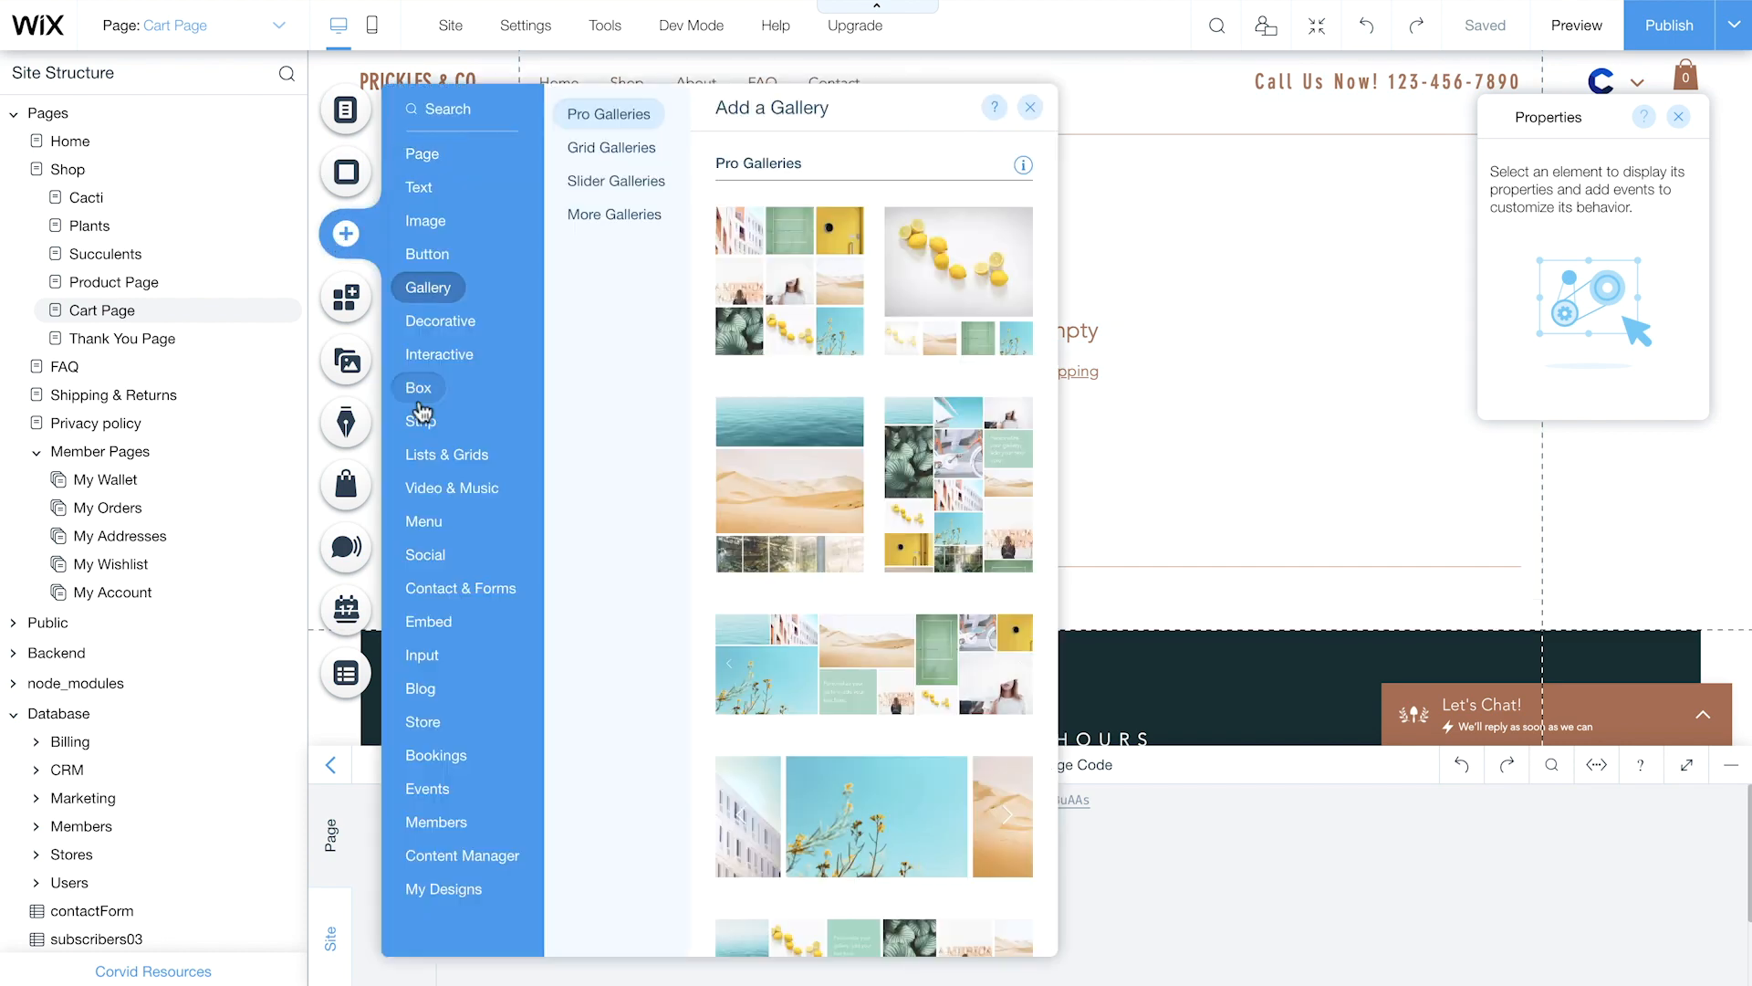
mouse_move(418, 392)
left_click_drag(983, 234, 1272, 575)
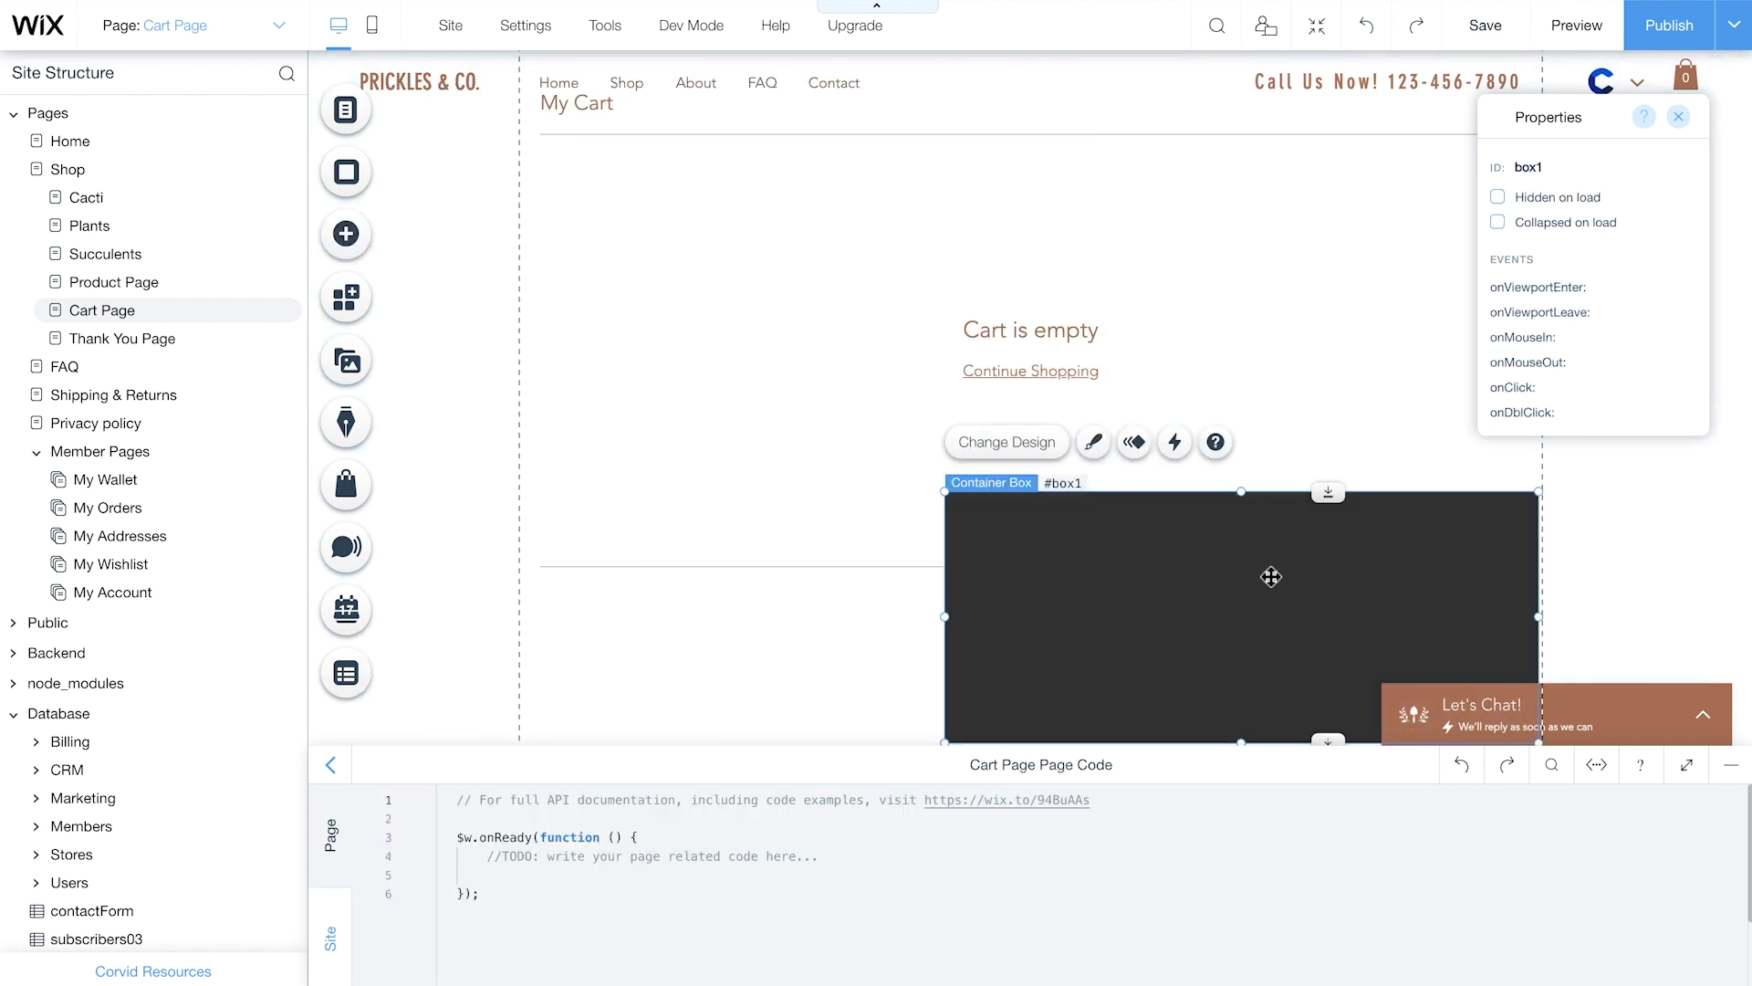
scroll(1271, 575, "down", 3)
left_click_drag(1319, 334, 1263, 465)
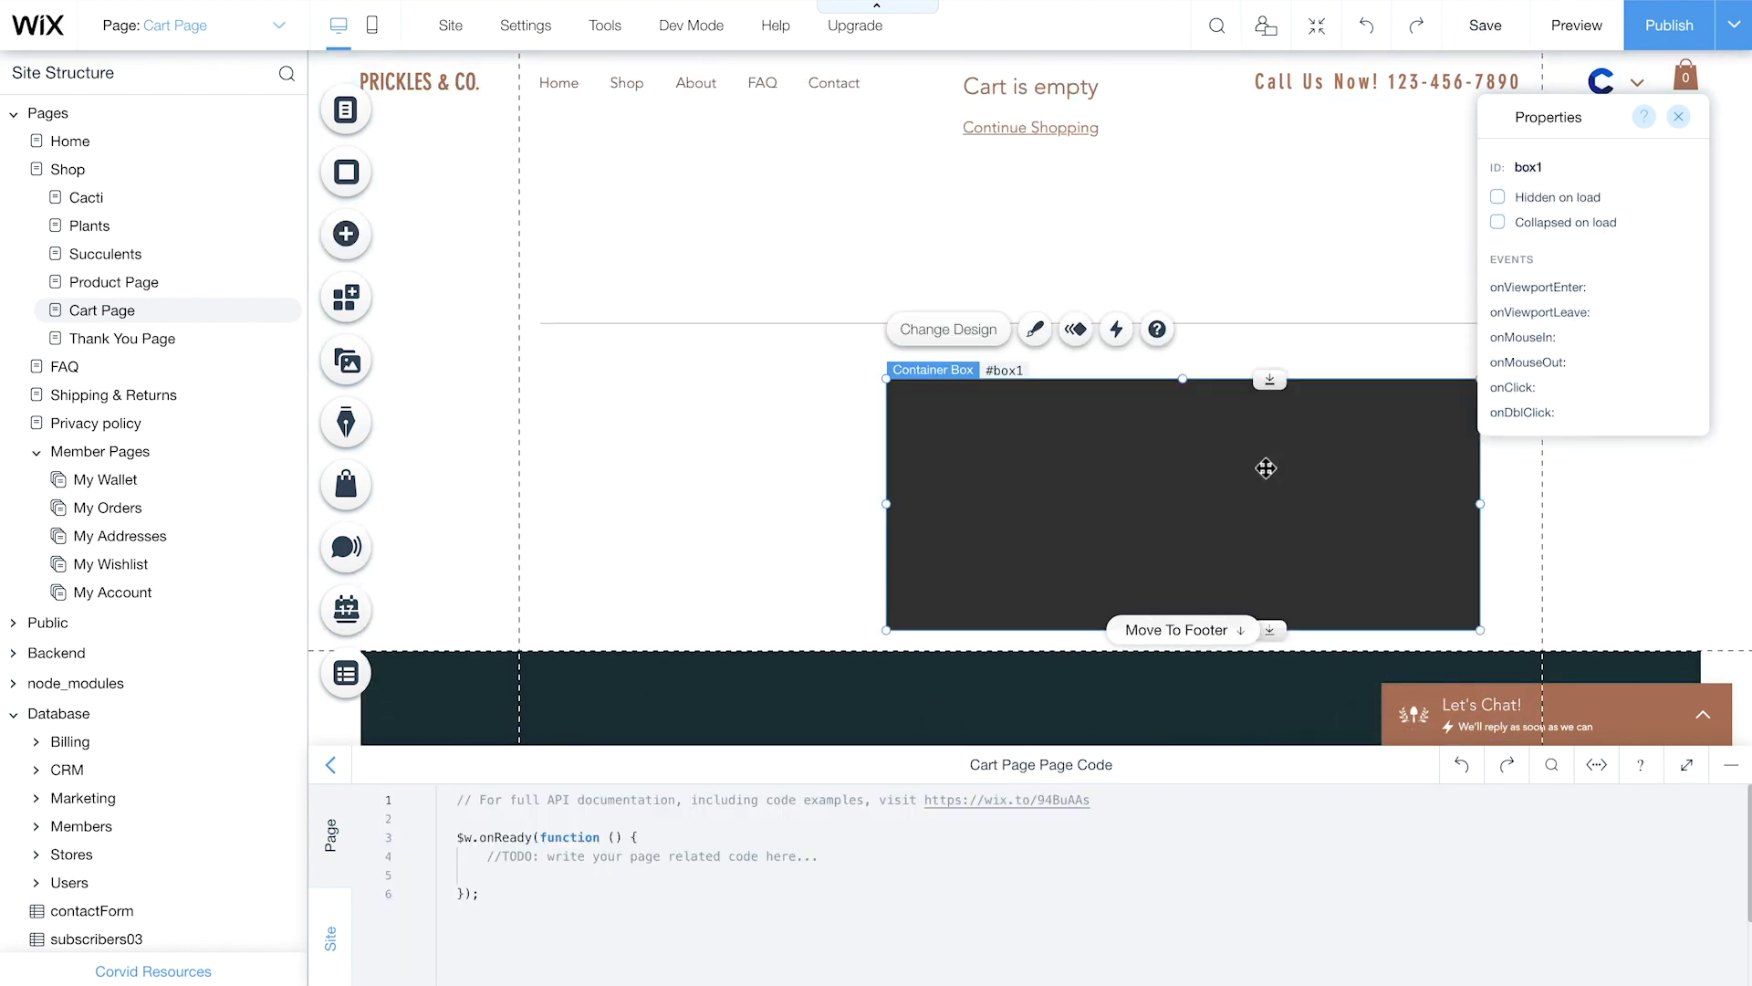
- Add one Heading 5 text and two Heading 6 texts inside the container box, stacked beneath each other
left_click(344, 241)
mouse_move(425, 187)
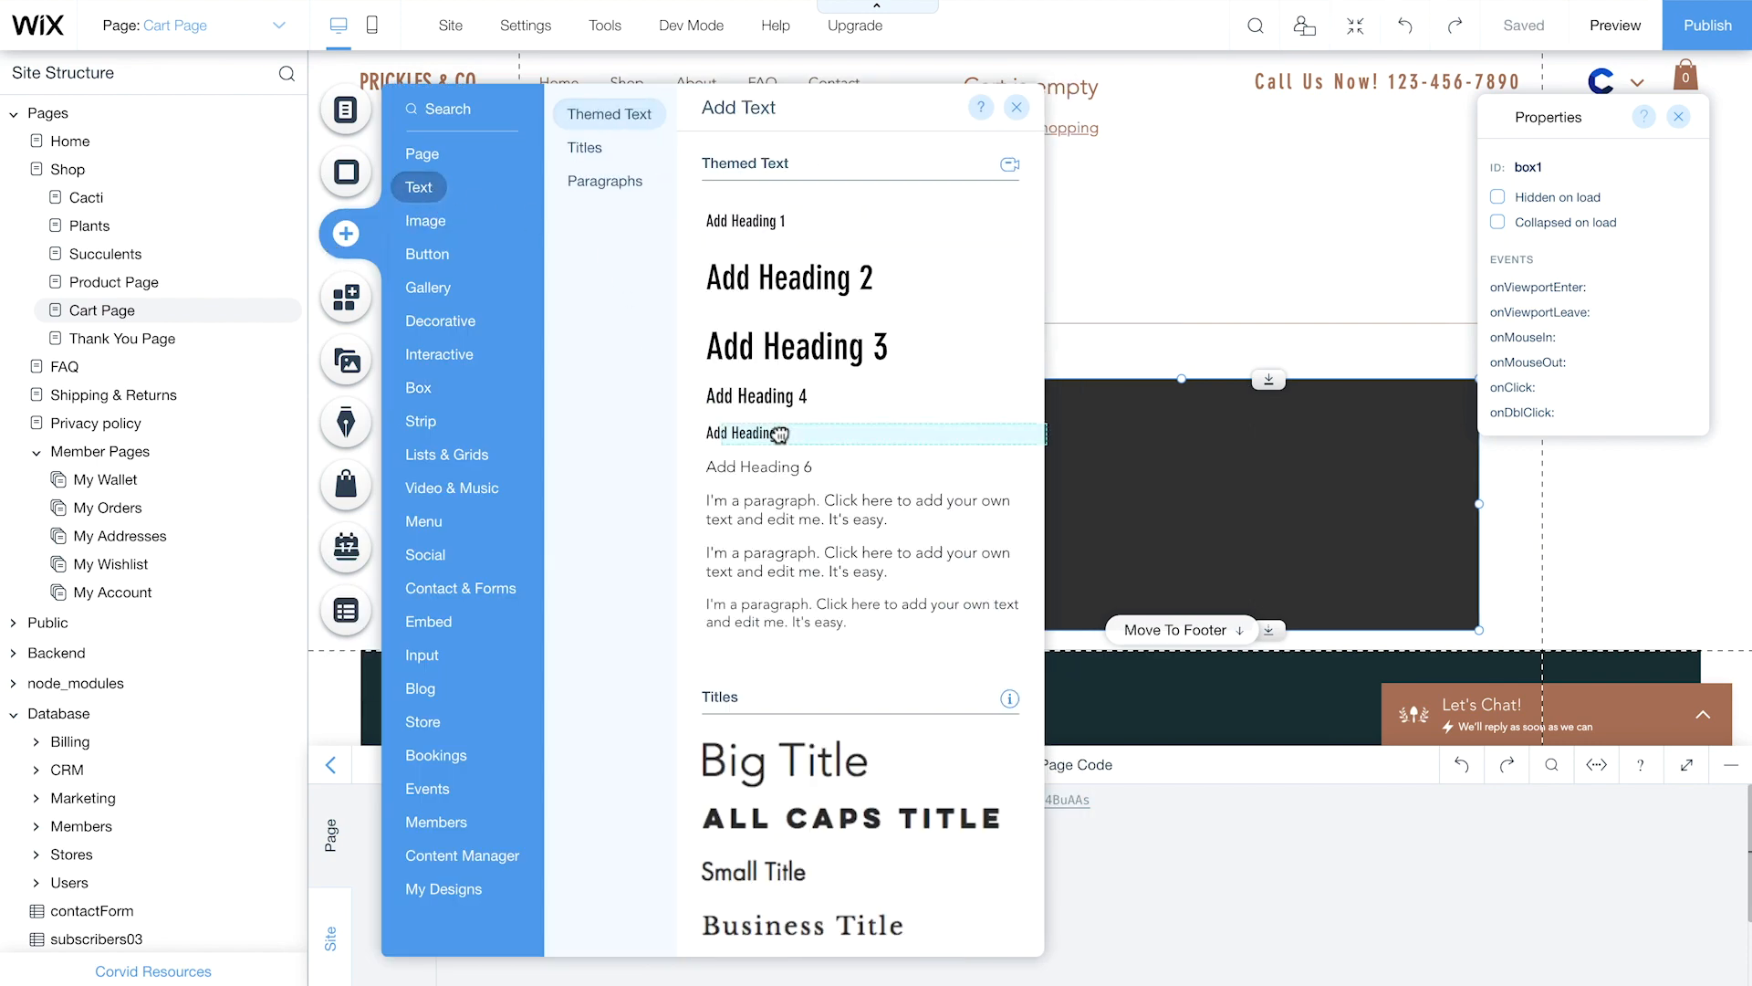
left_click_drag(767, 433, 1105, 444)
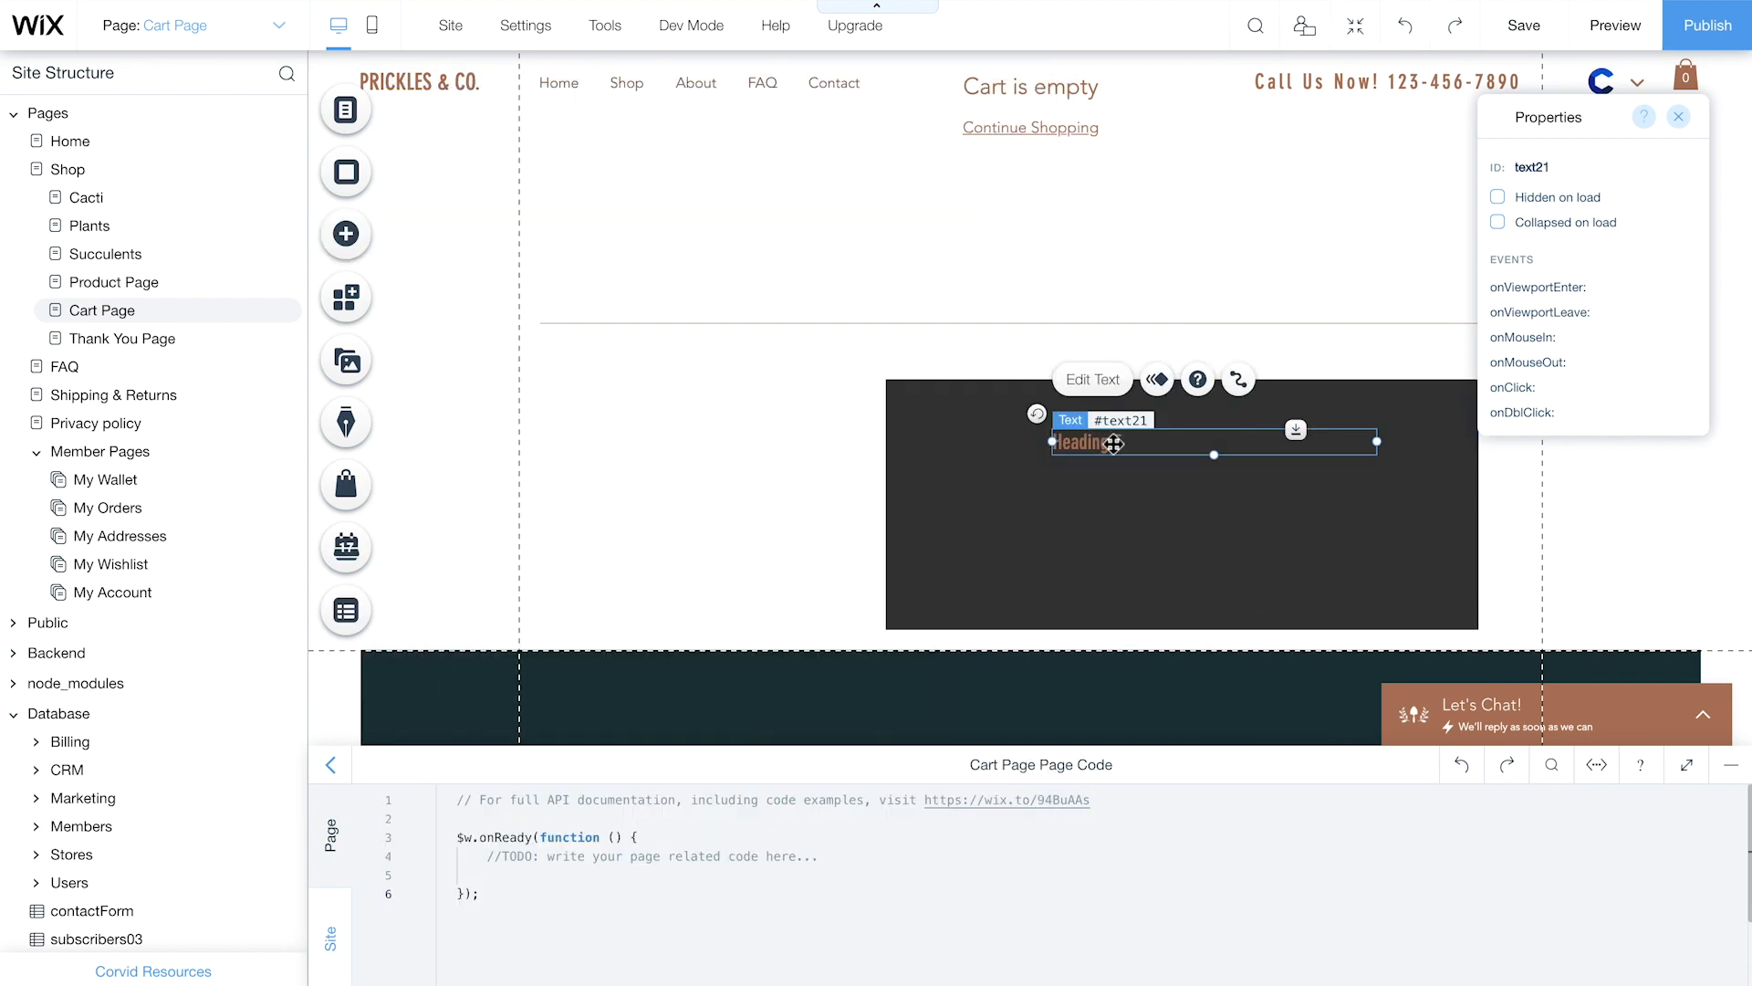
left_click(353, 236)
left_click_drag(716, 466, 1064, 485)
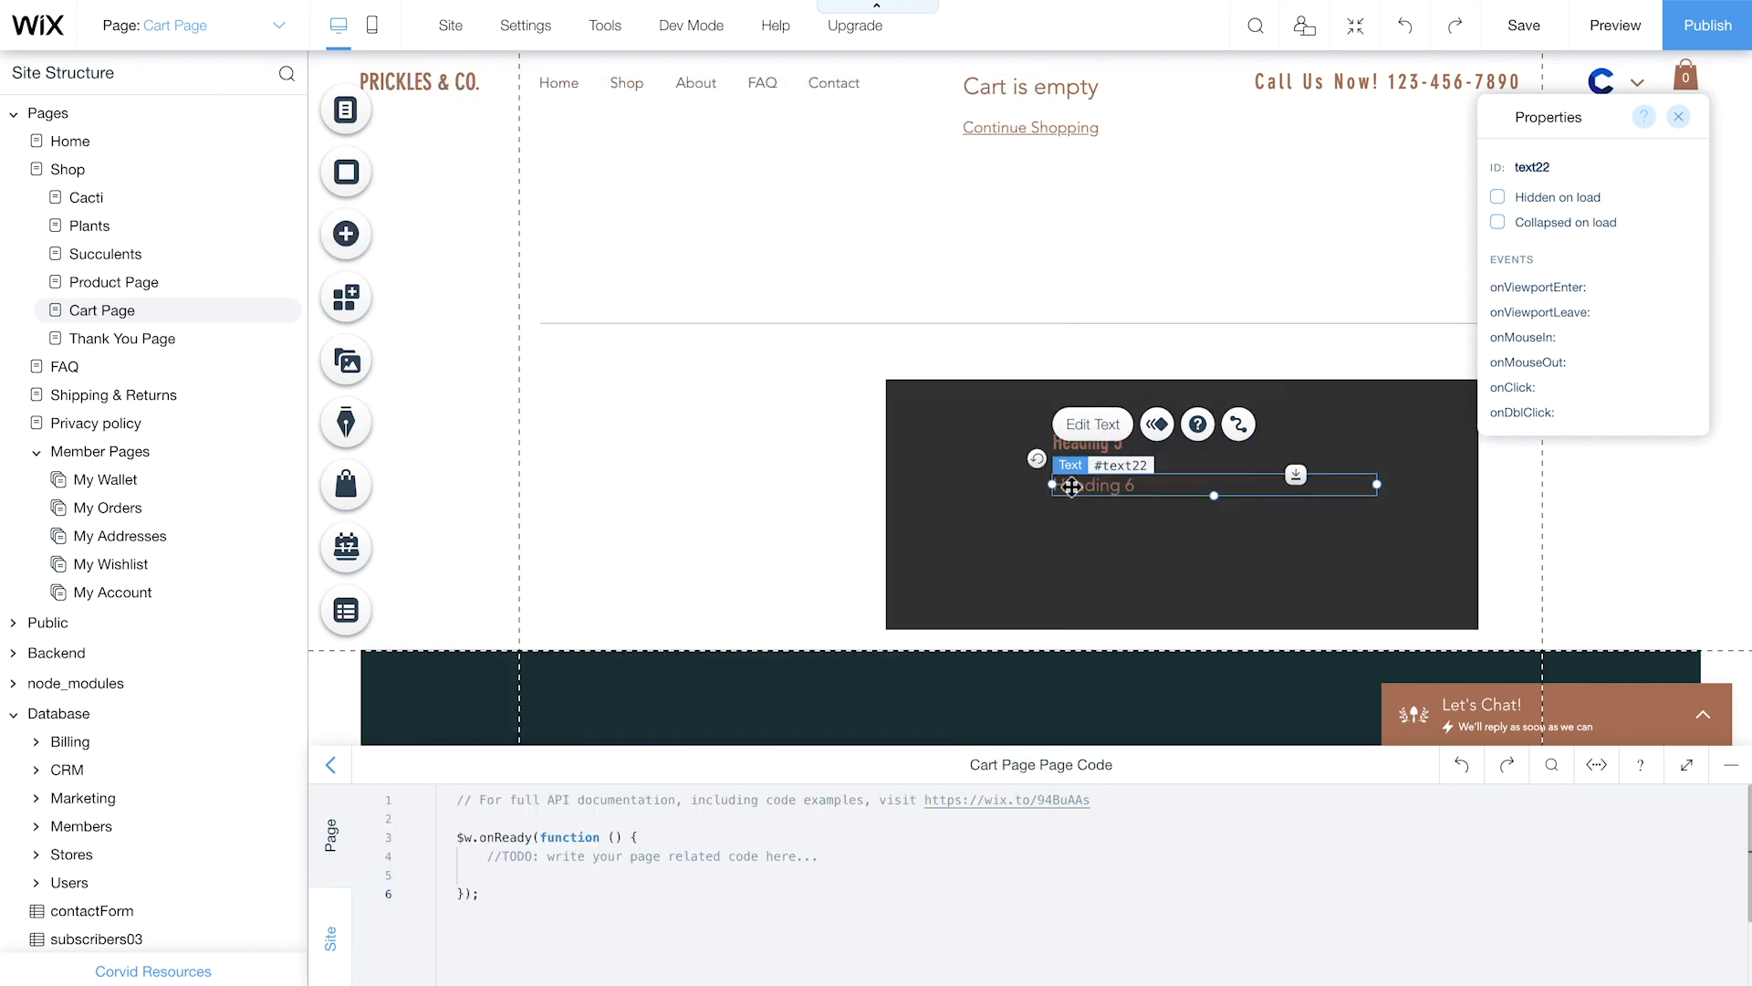
left_click(352, 236)
left_click_drag(703, 466, 1064, 527)
left_click(994, 512)
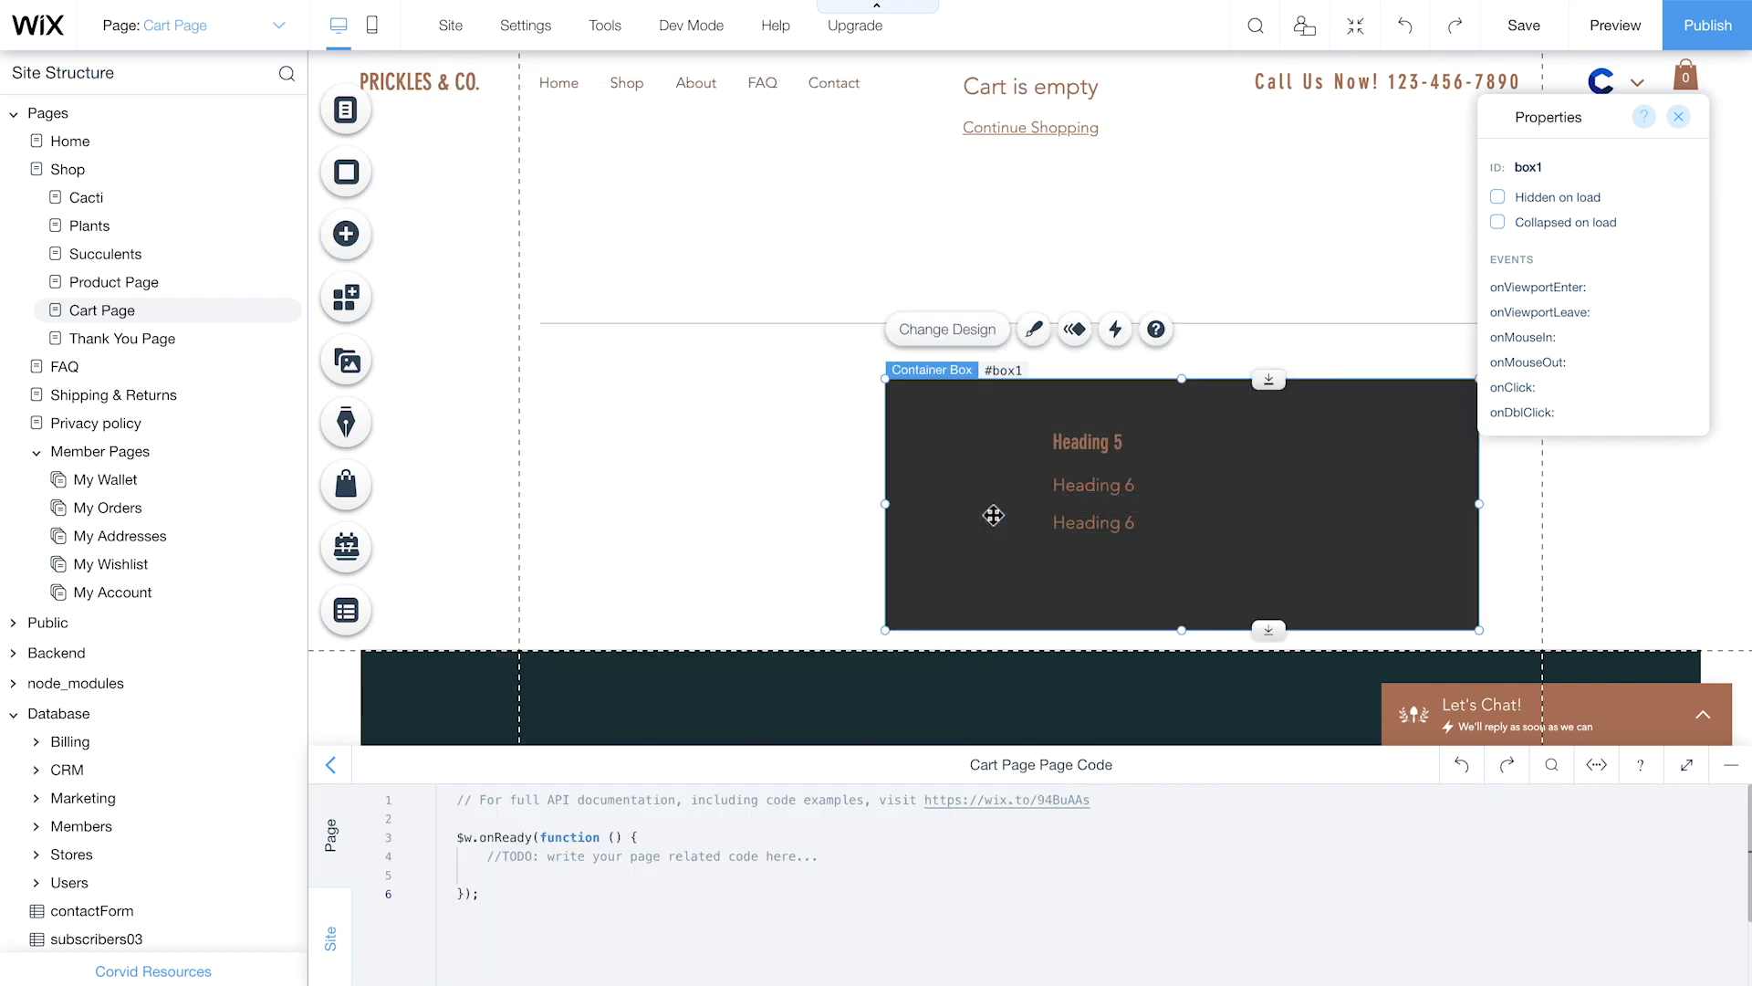
- Add the cactus_03.png image from the site files and place it beside the headings in the container box
left_click(346, 234)
left_click(426, 221)
left_click(822, 233)
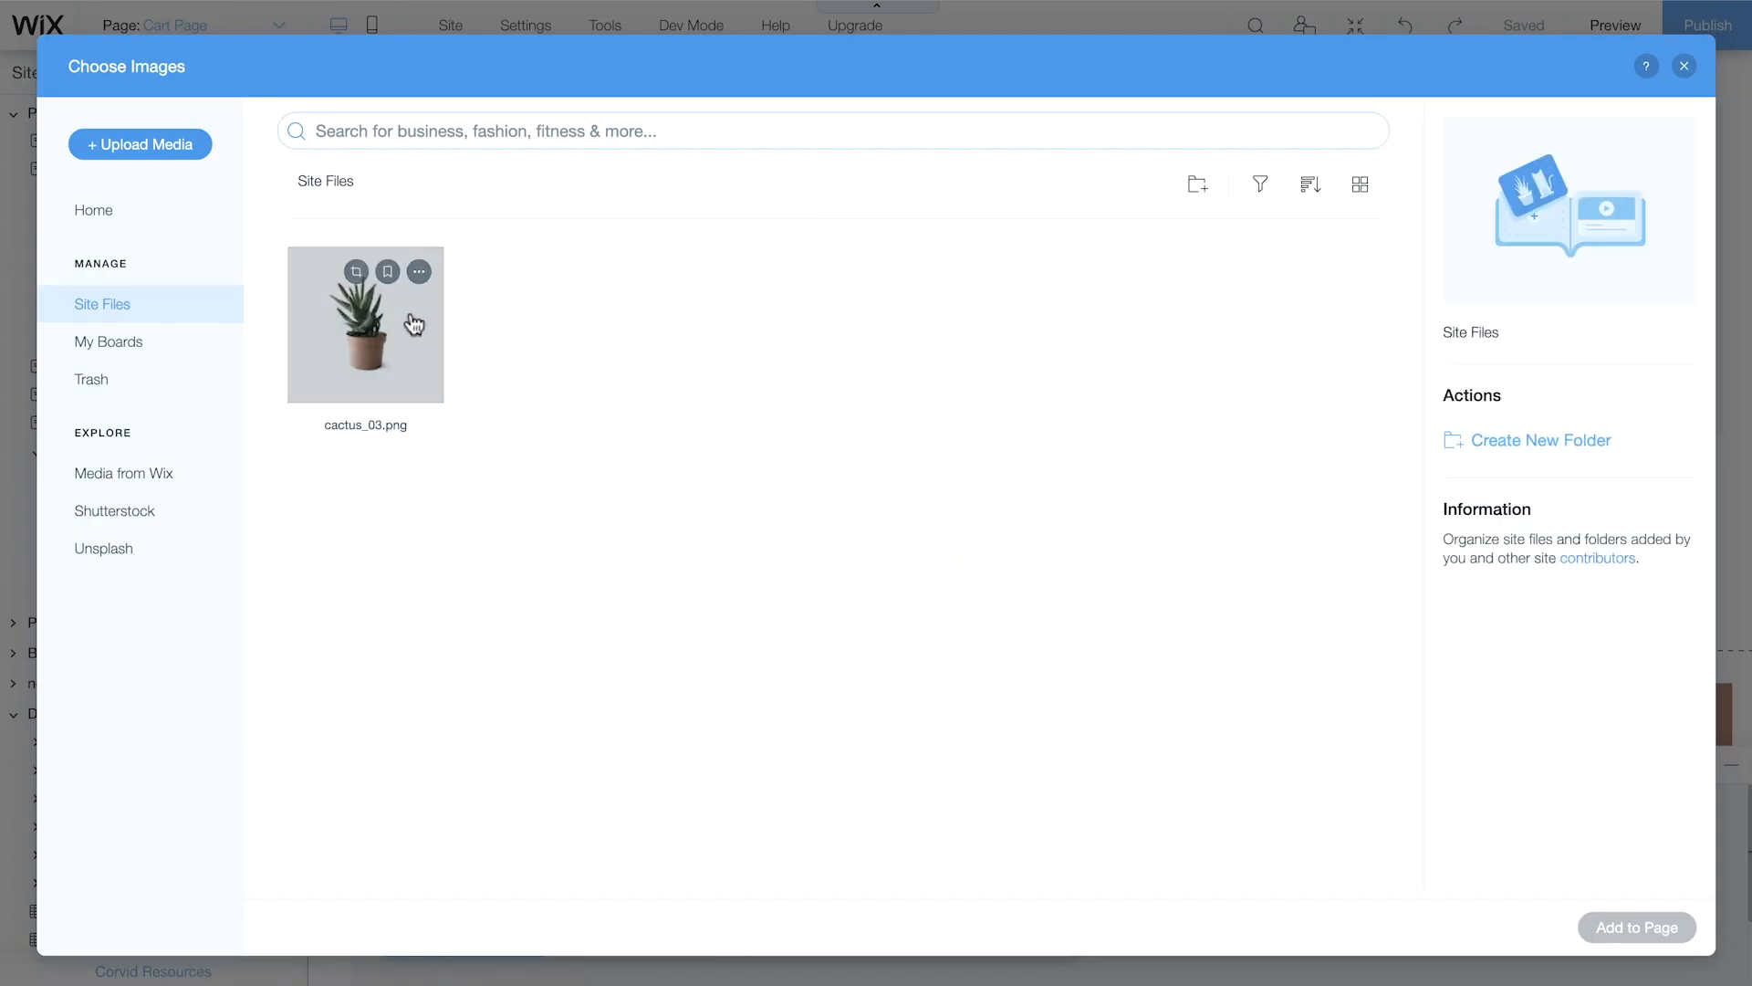
left_click(388, 324)
left_click(1606, 927)
left_click_drag(1031, 365, 1380, 485)
- Add a button inside the container box below the heading texts
left_click(346, 233)
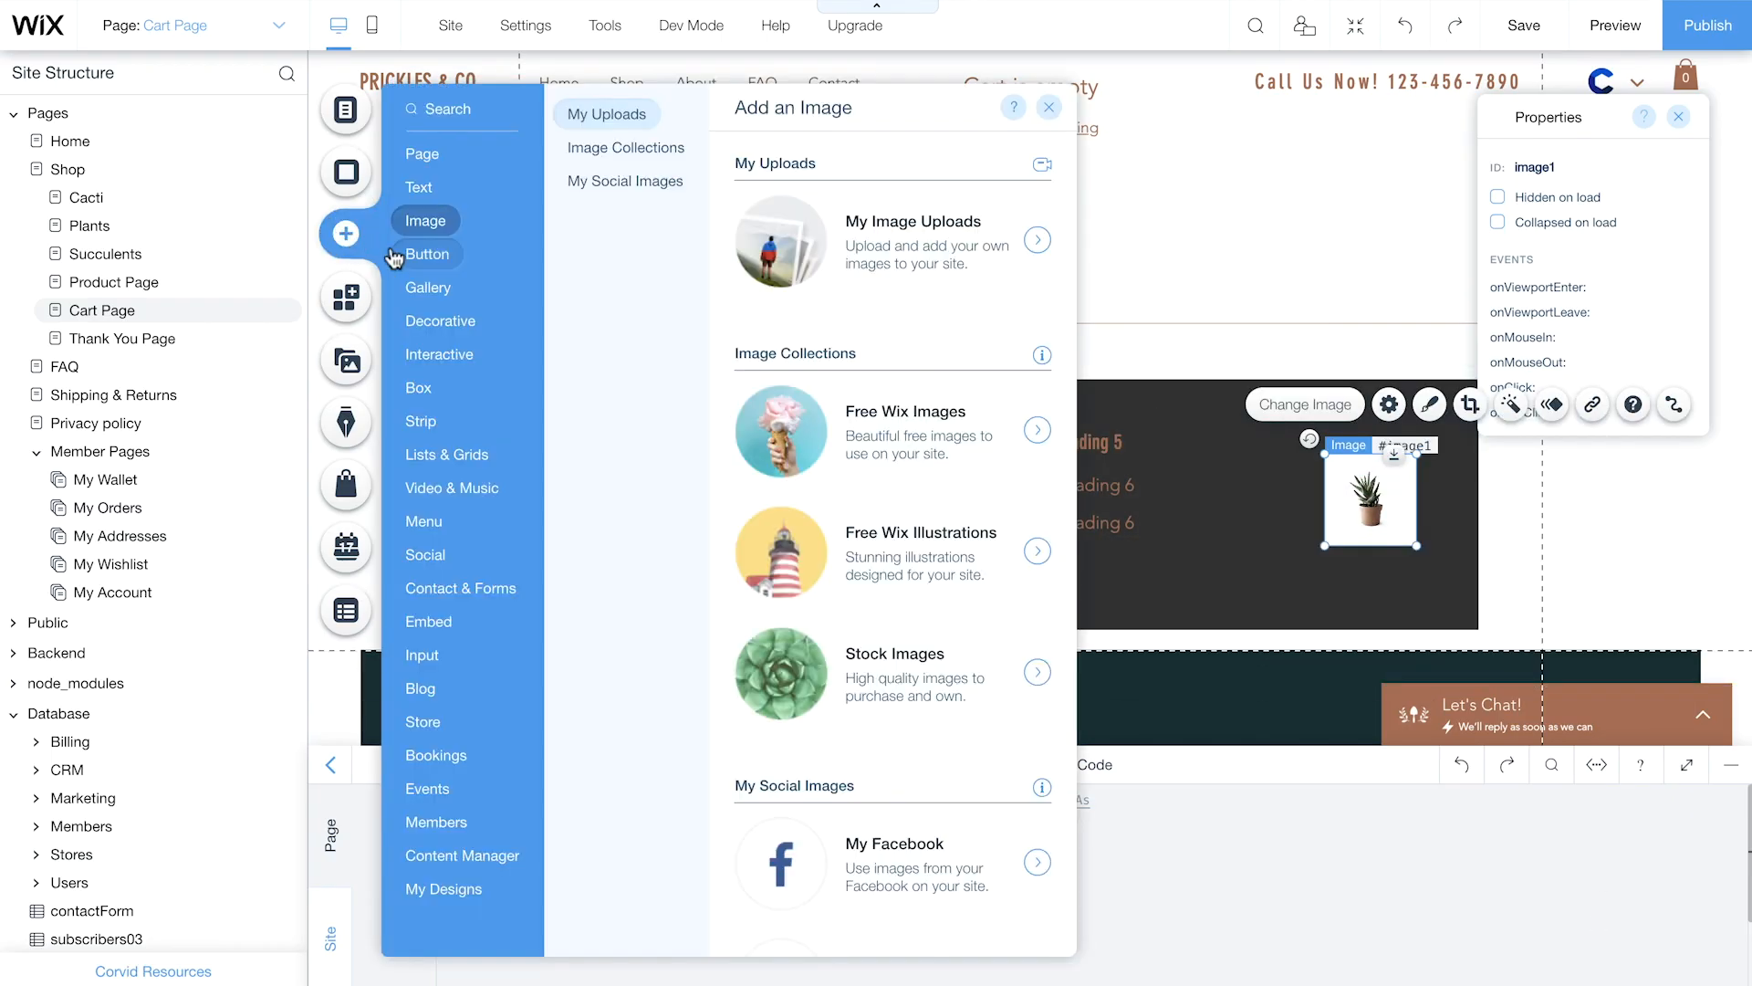
left_click(427, 254)
left_click_drag(988, 441, 1158, 586)
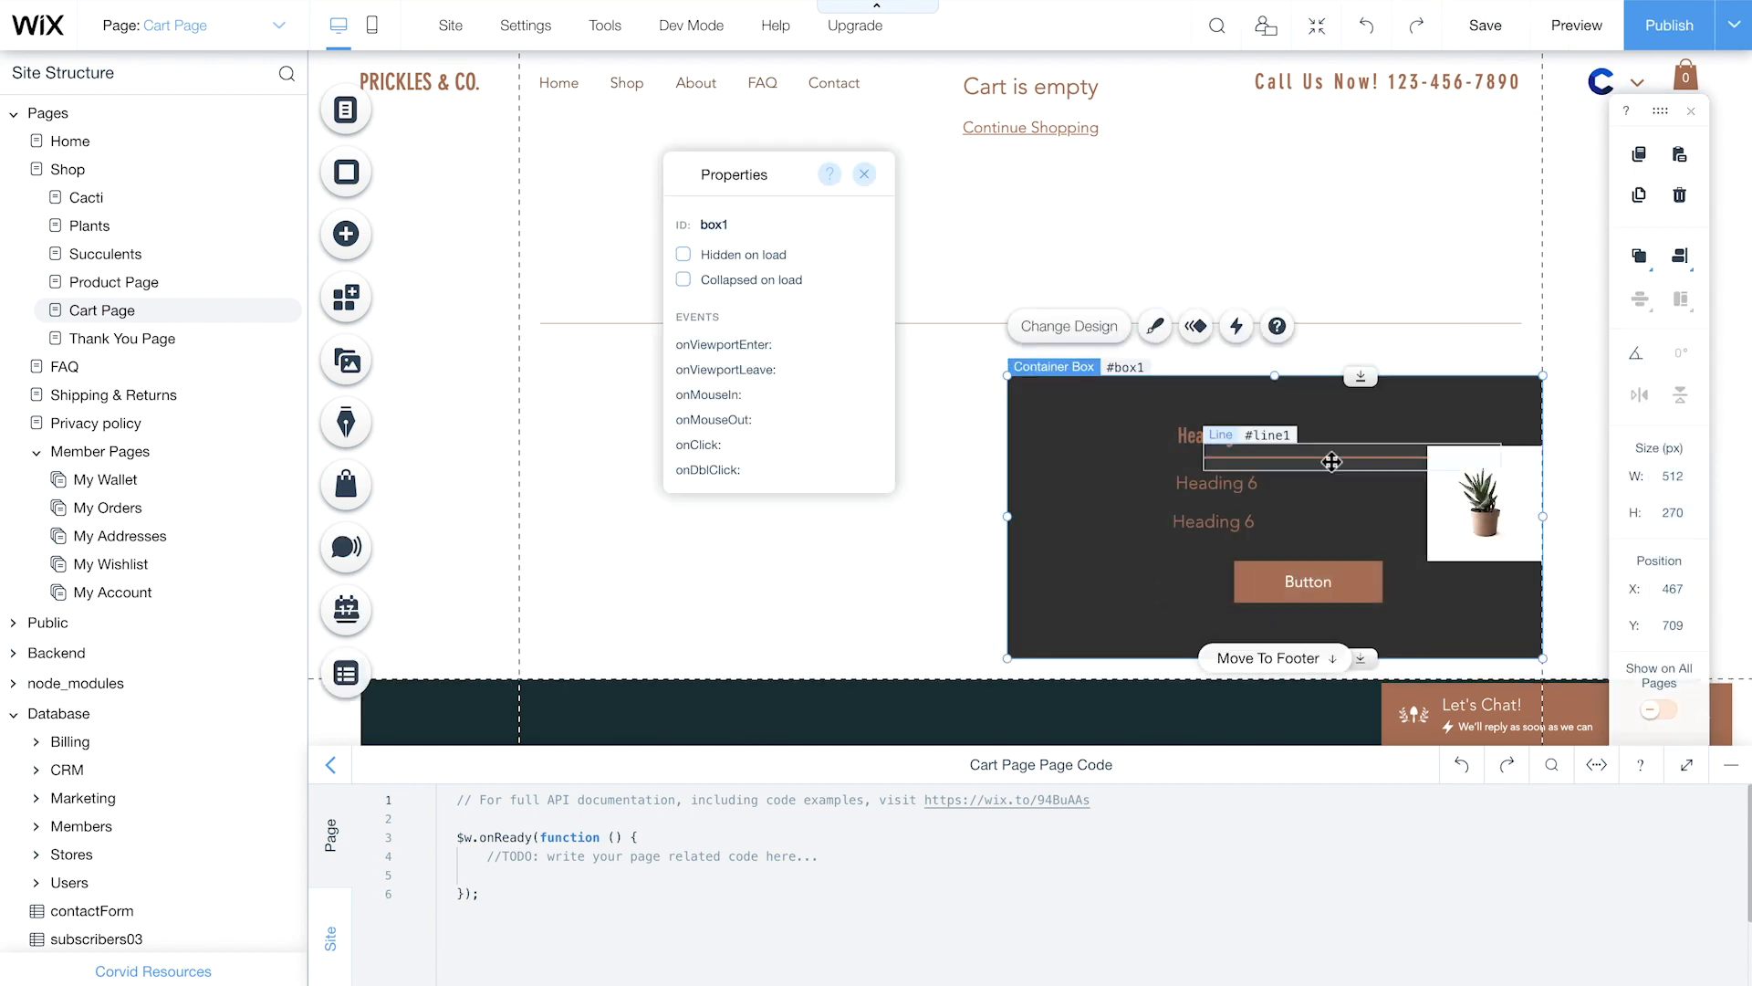
- Style the box's heading texts in white and label the button "Add to Cart"
left_click(1259, 479)
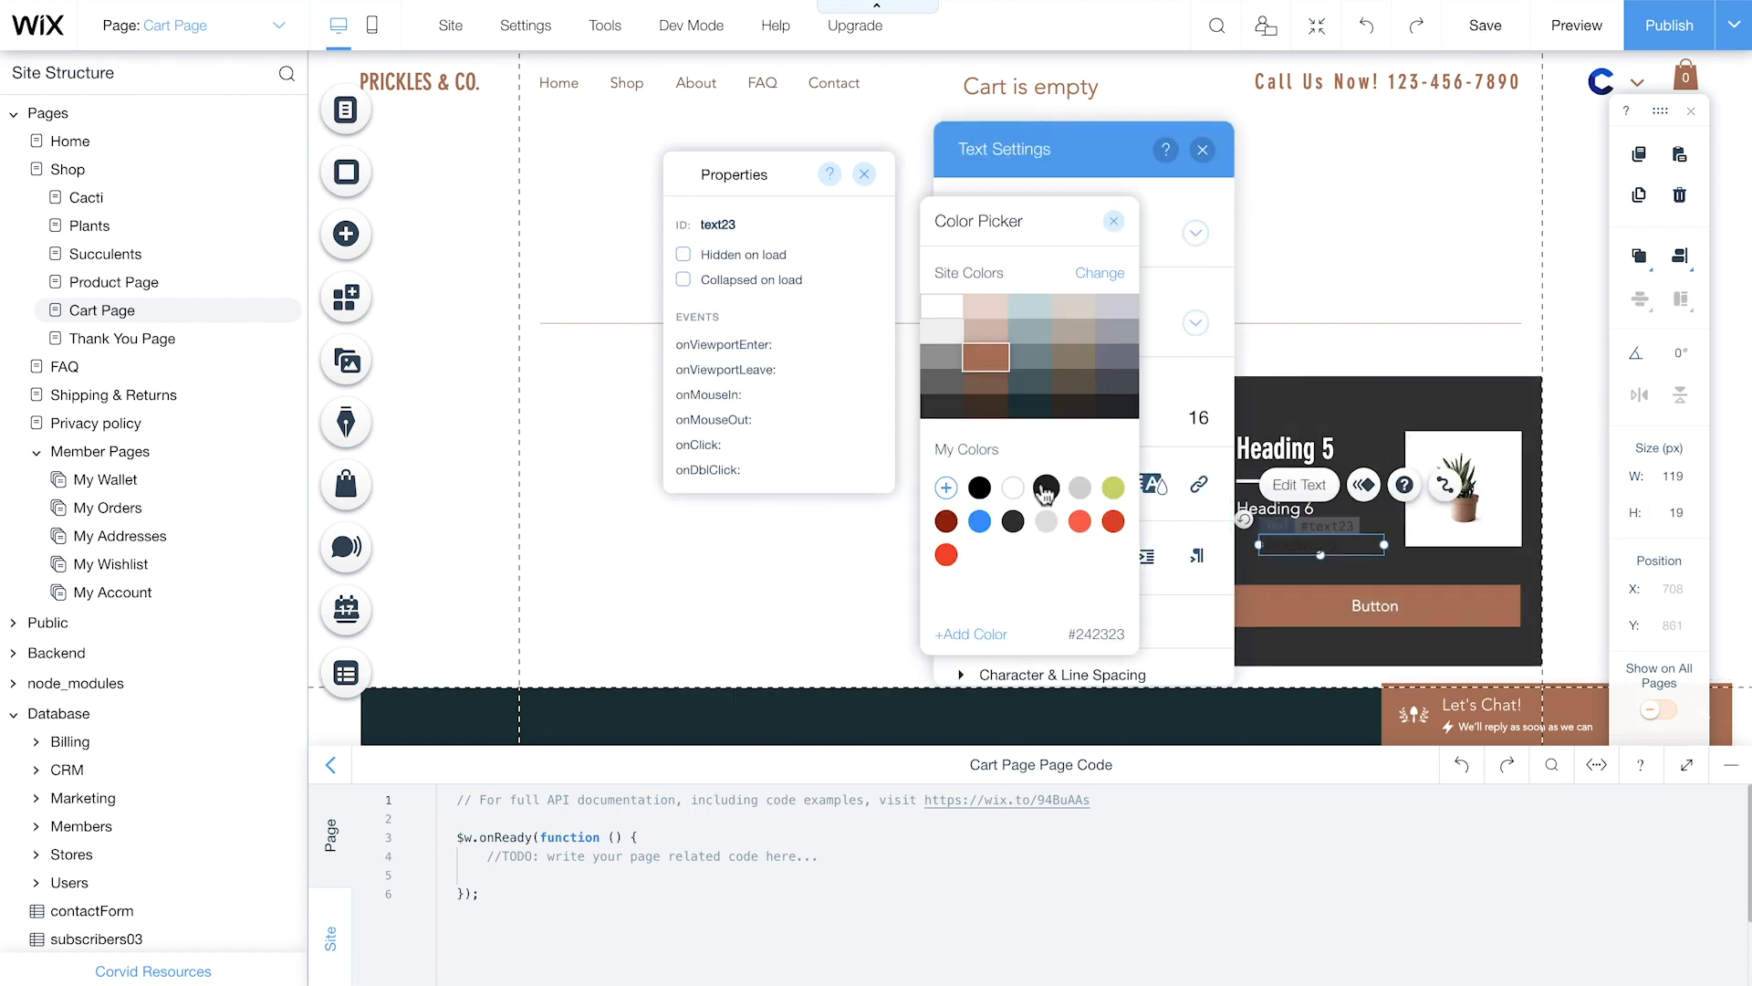
left_click(1285, 448)
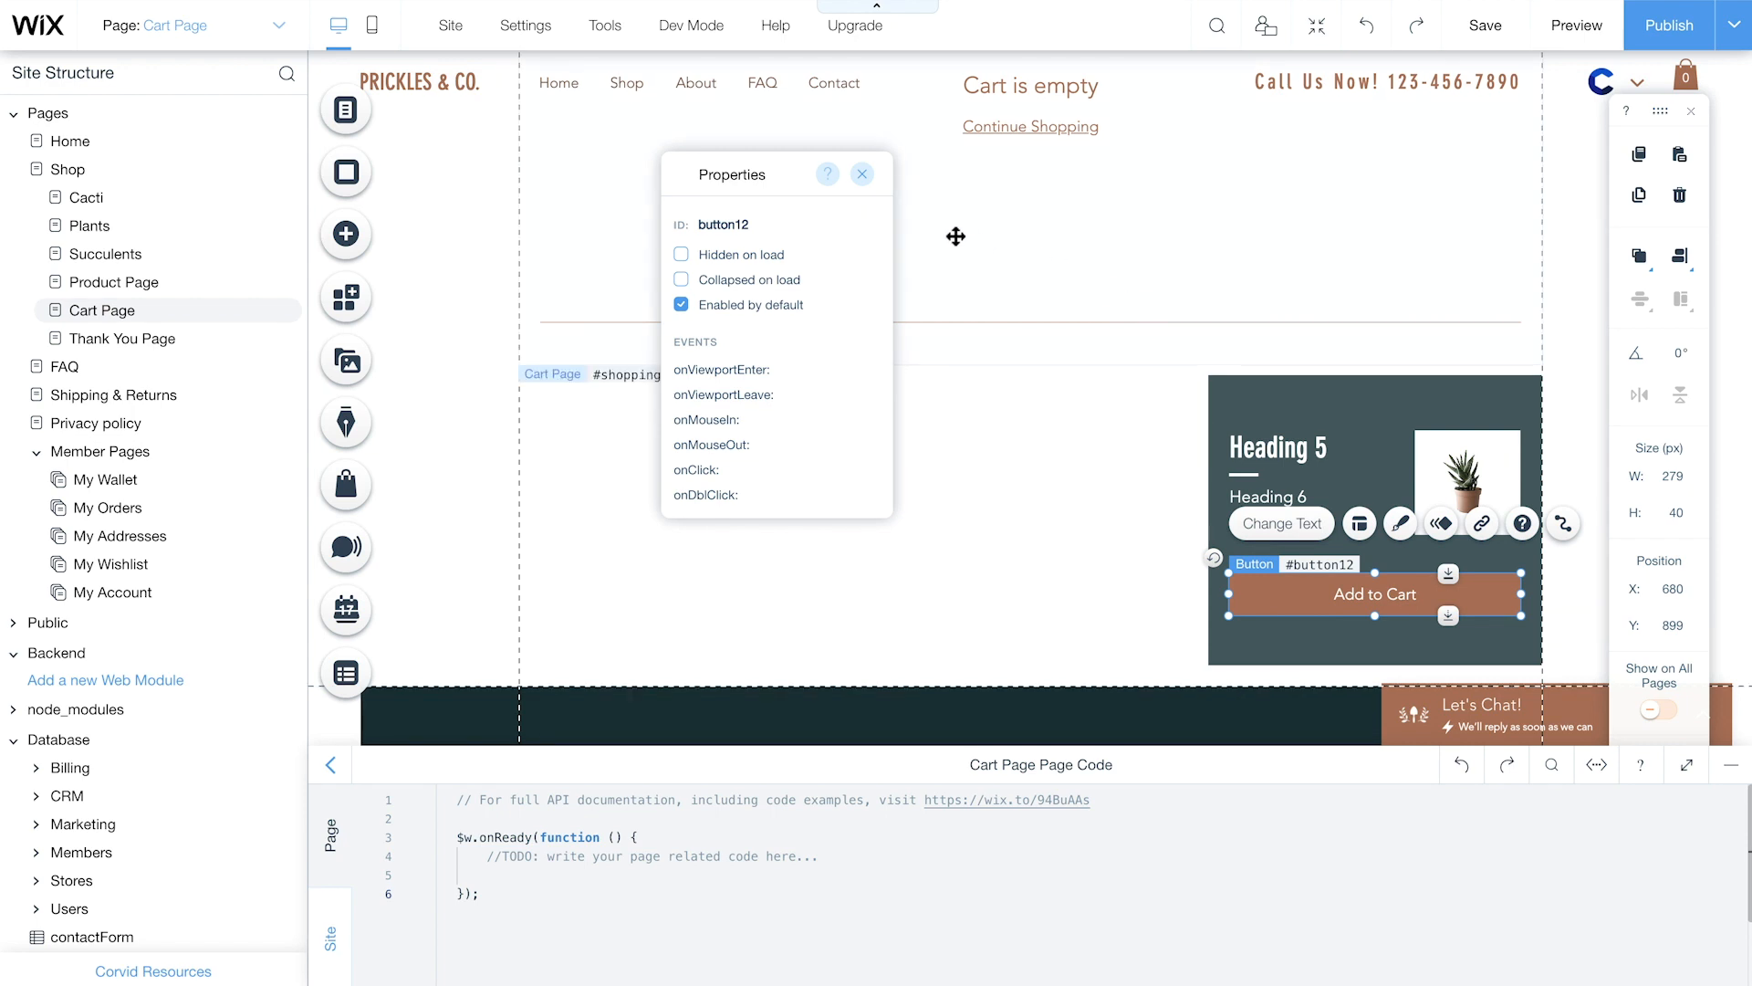
- Close the Properties panel and bring it back into view
left_click(861, 174)
mouse_move(616, 41)
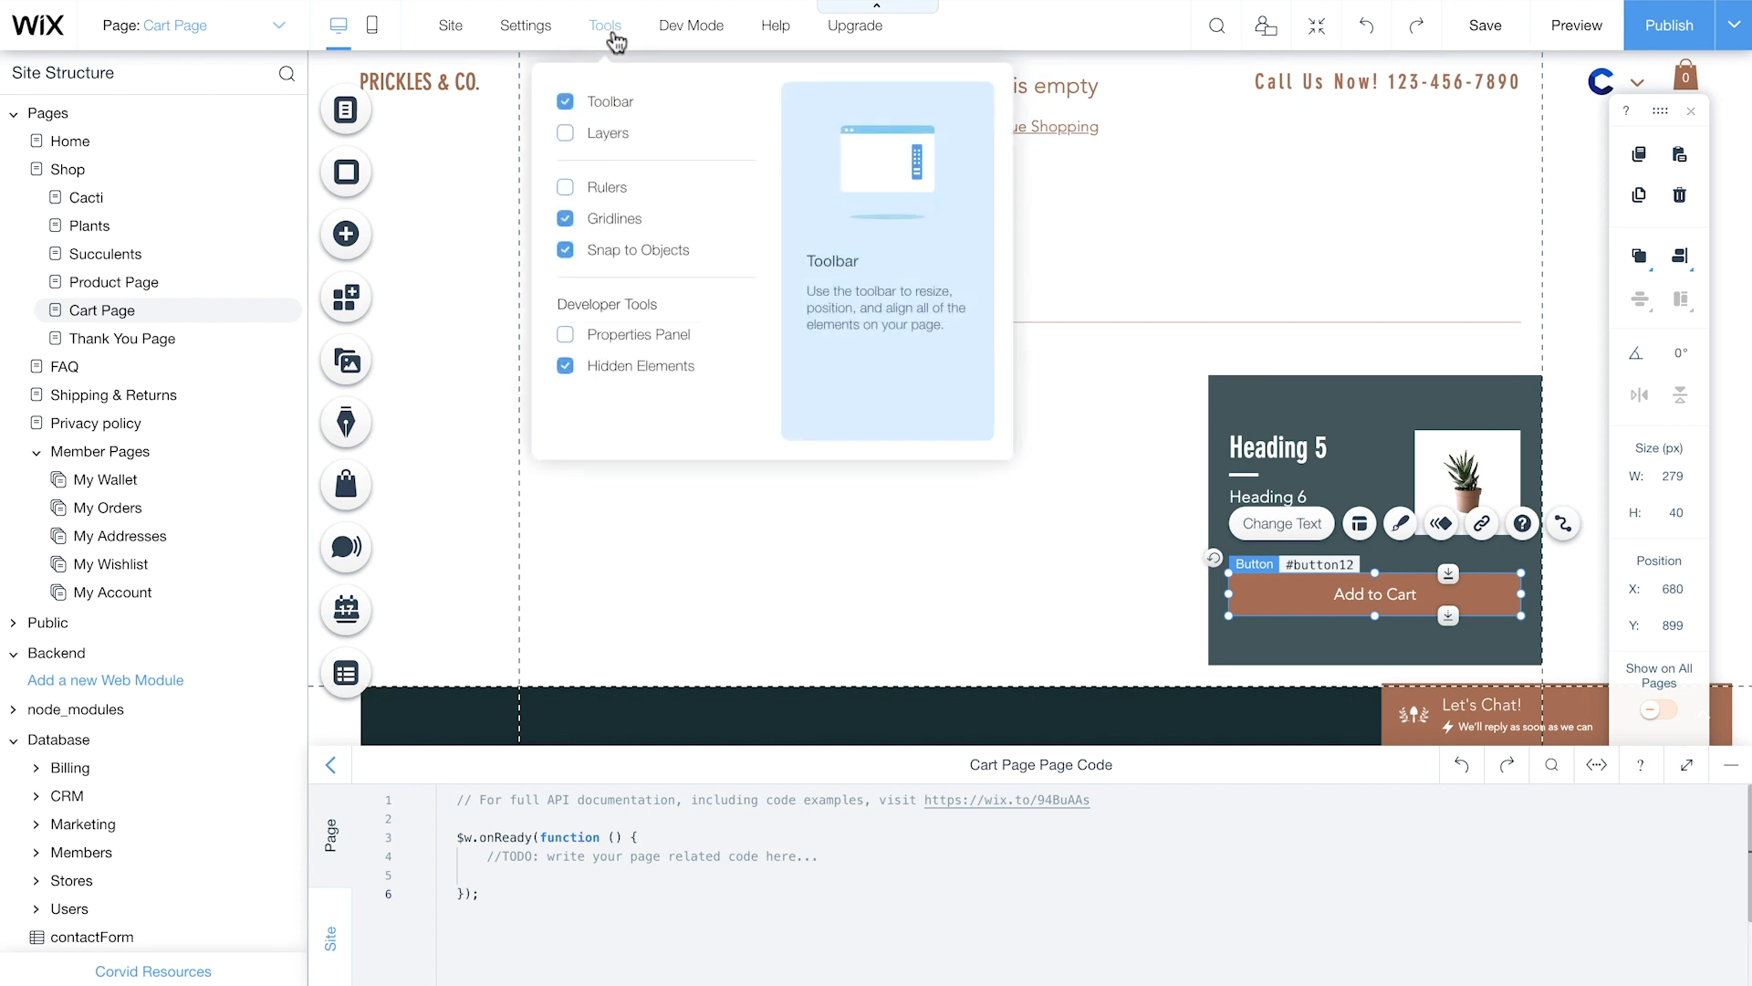
left_click(649, 340)
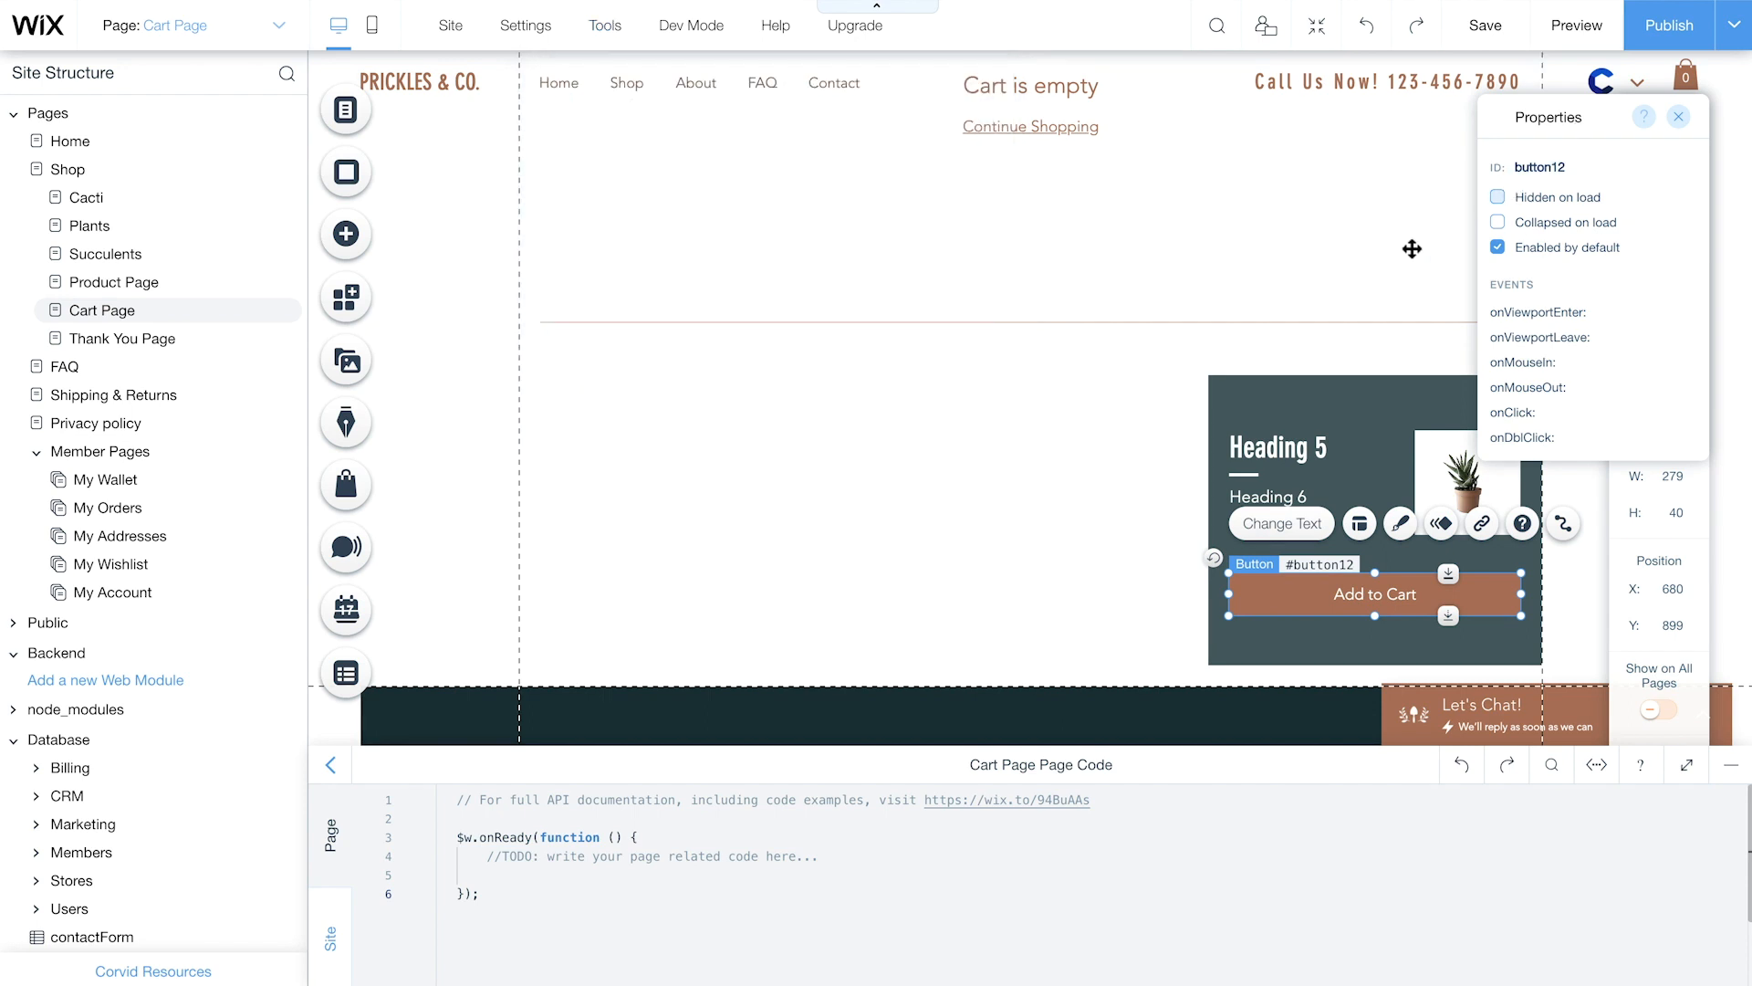
- Set the container box's ID to crossSellBox
left_click(1264, 409)
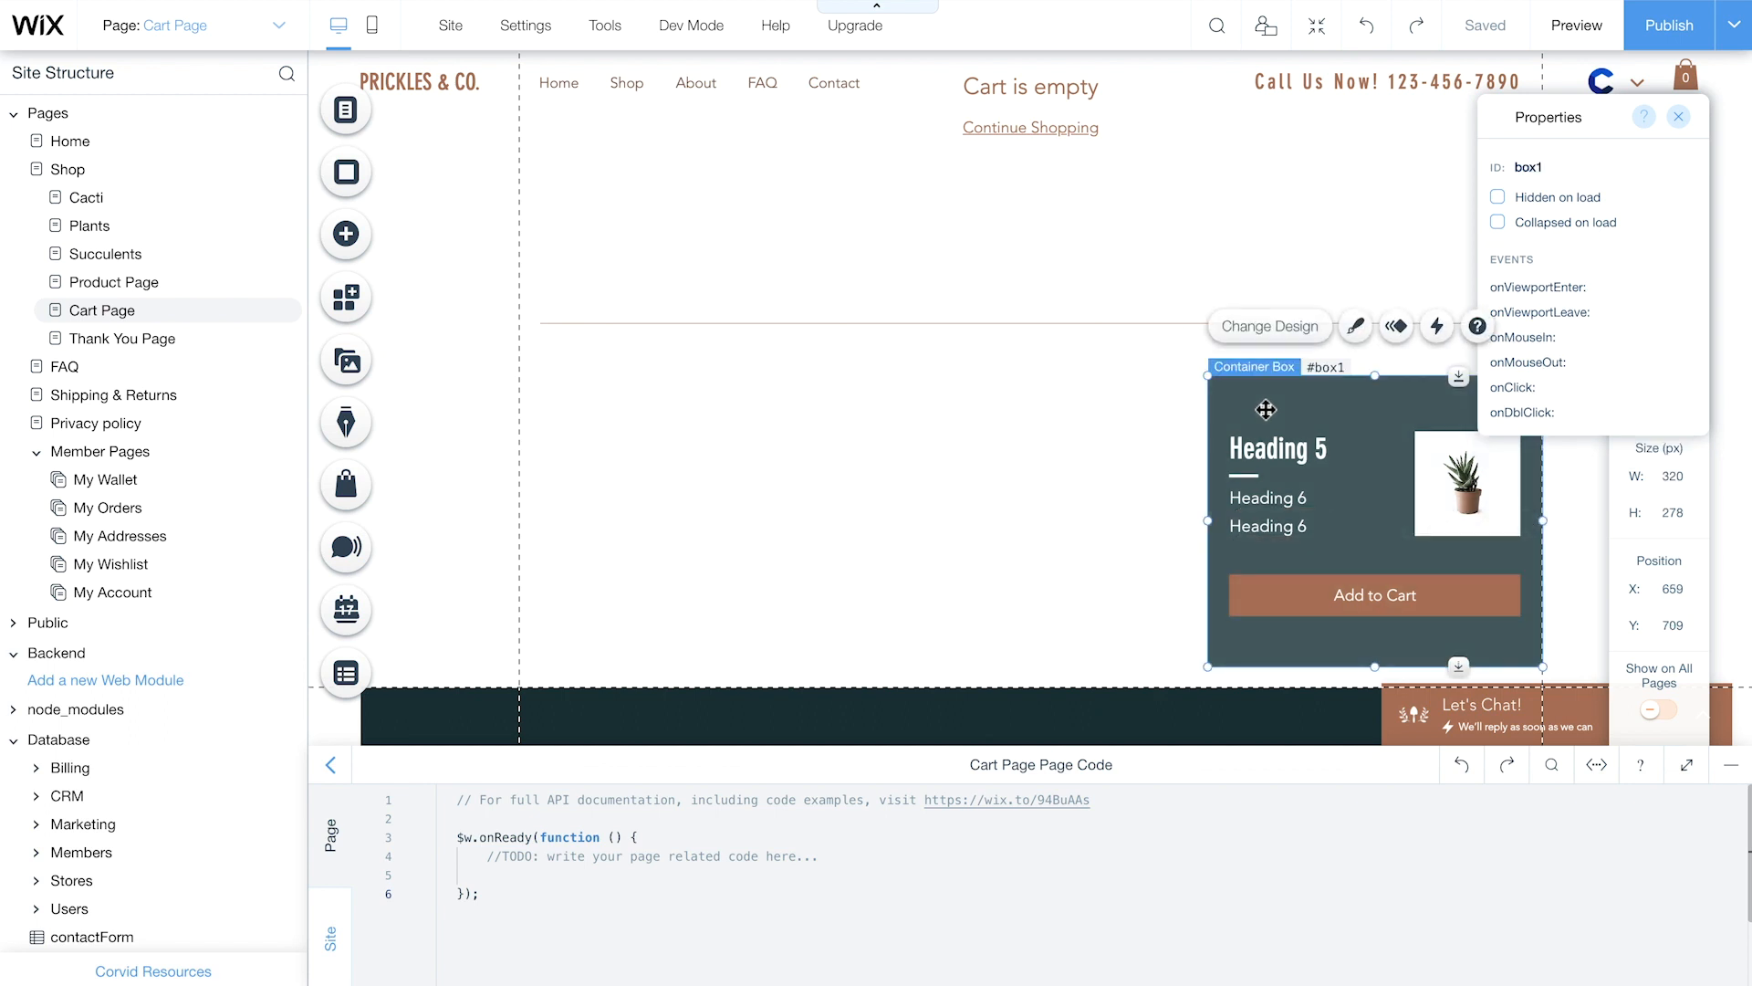
left_click(1537, 168)
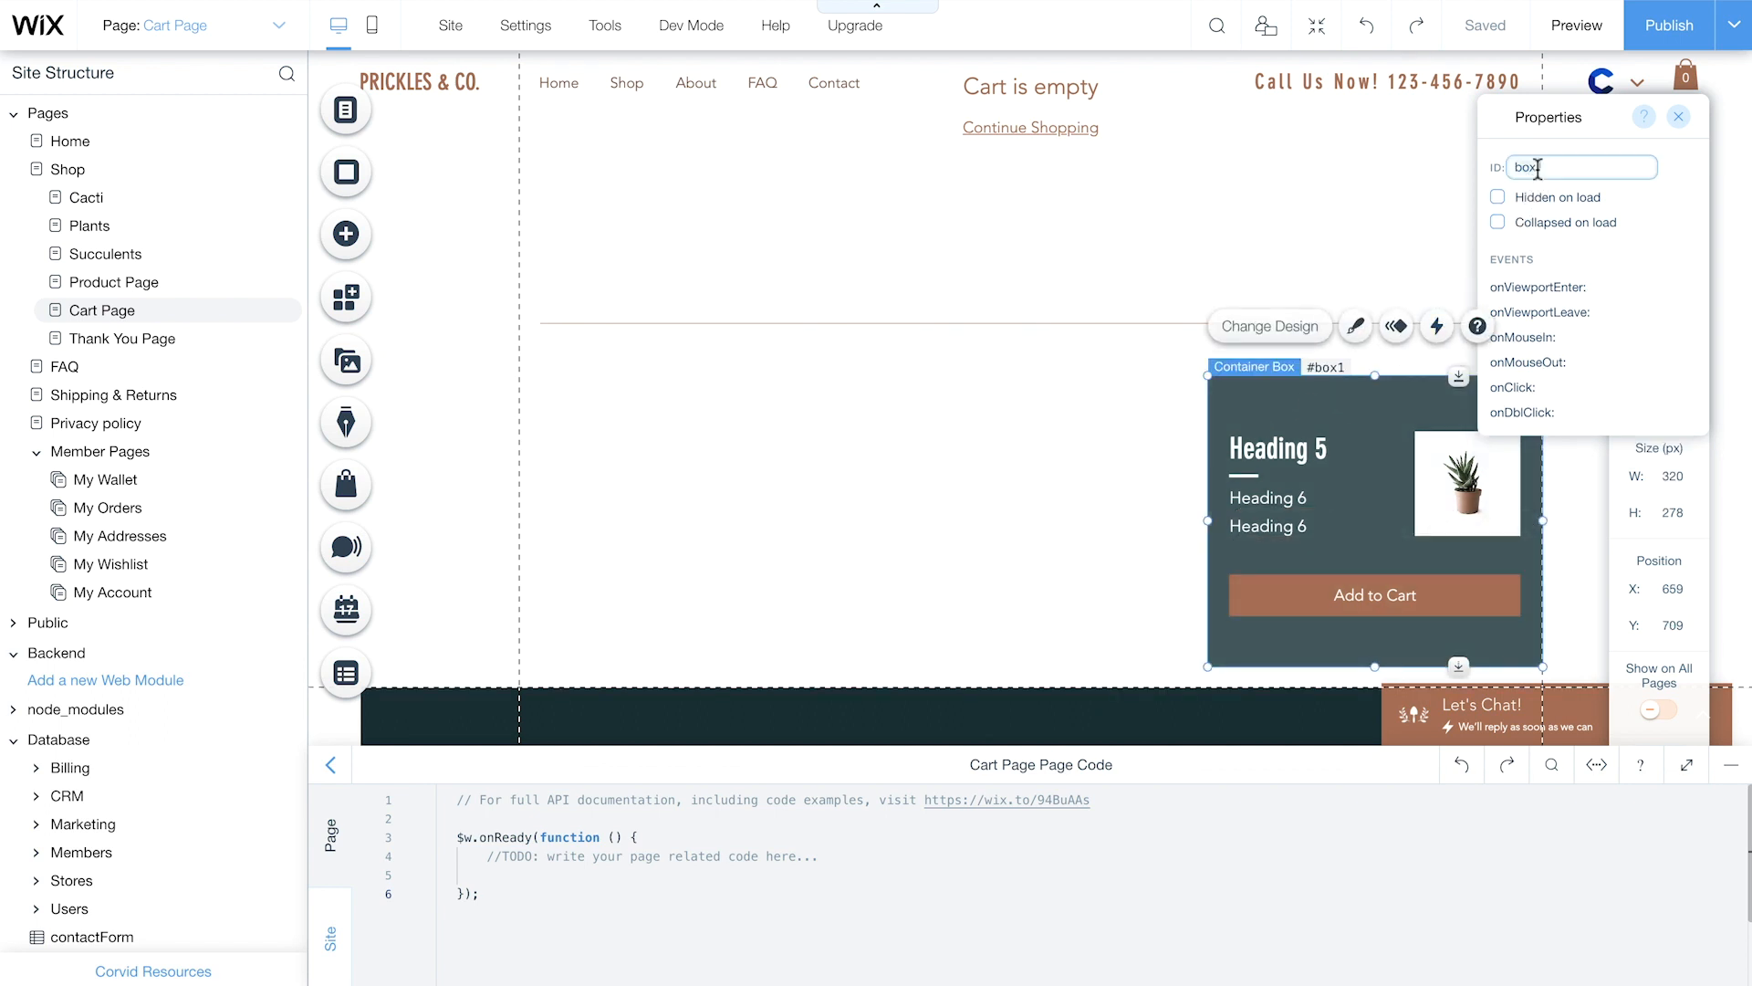
key("ctrl+a")
type("crossSellBox")
key("Return")
- Set the ID of the Heading 5 text to productName
left_click(1277, 448)
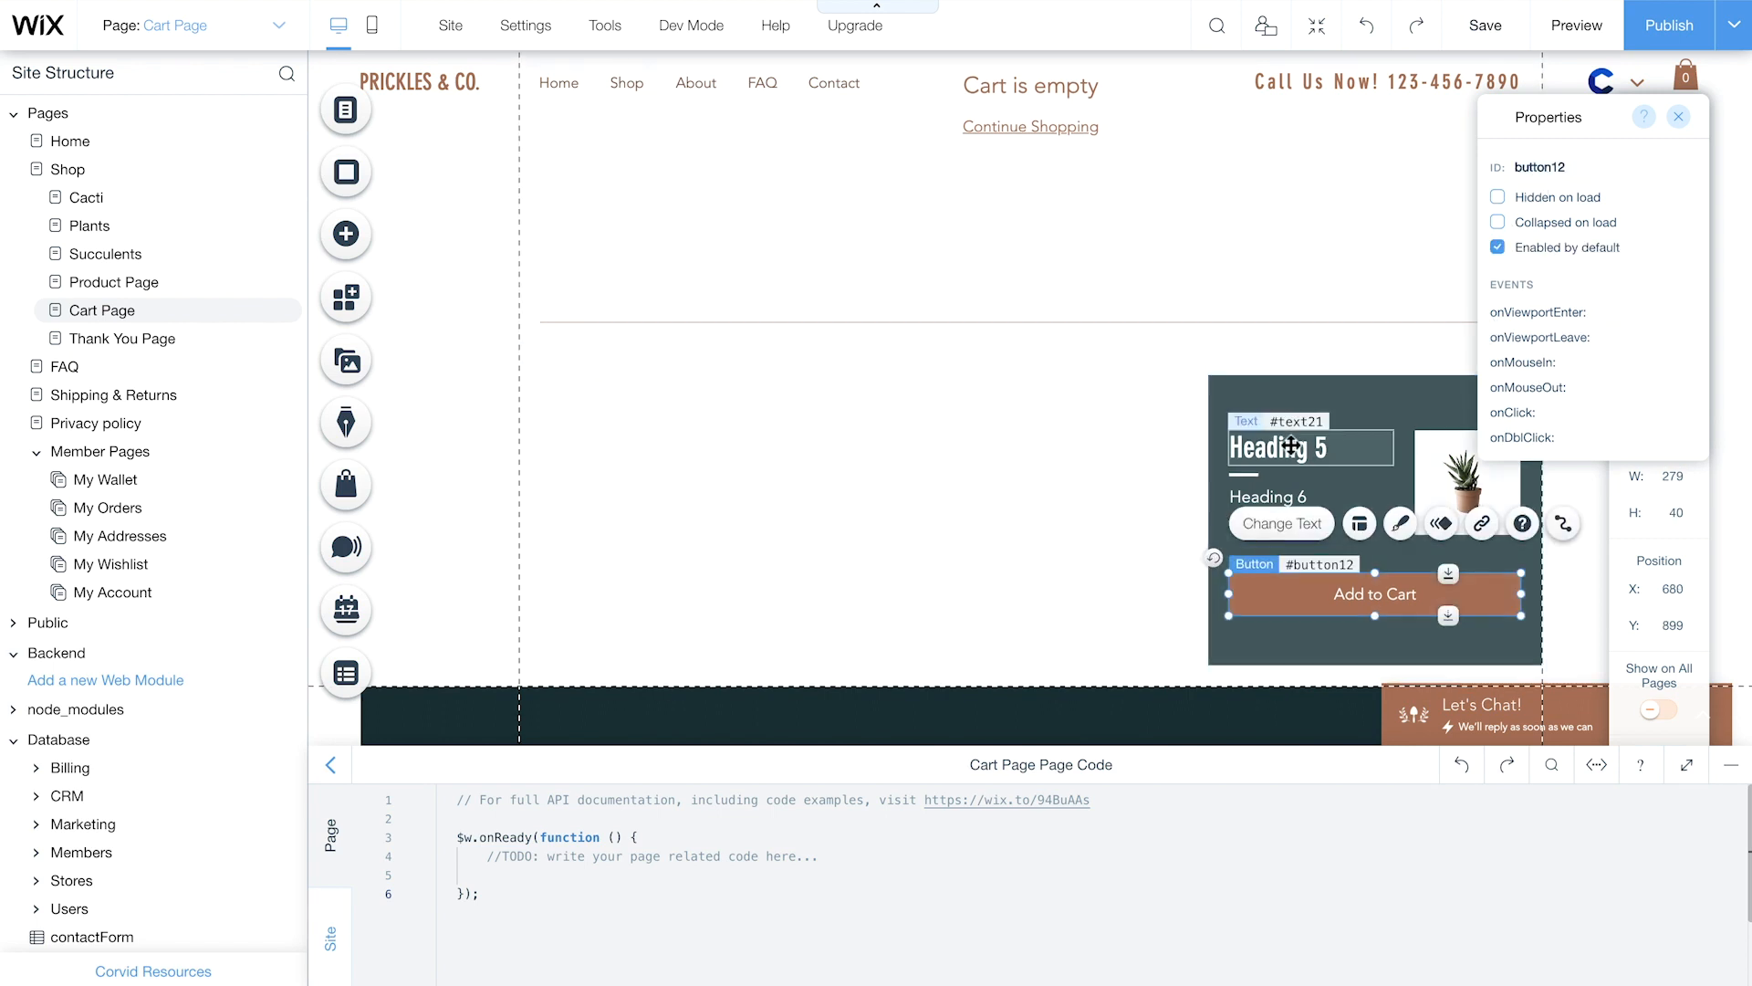
left_click(1551, 168)
key("ctrl+a")
type("p")
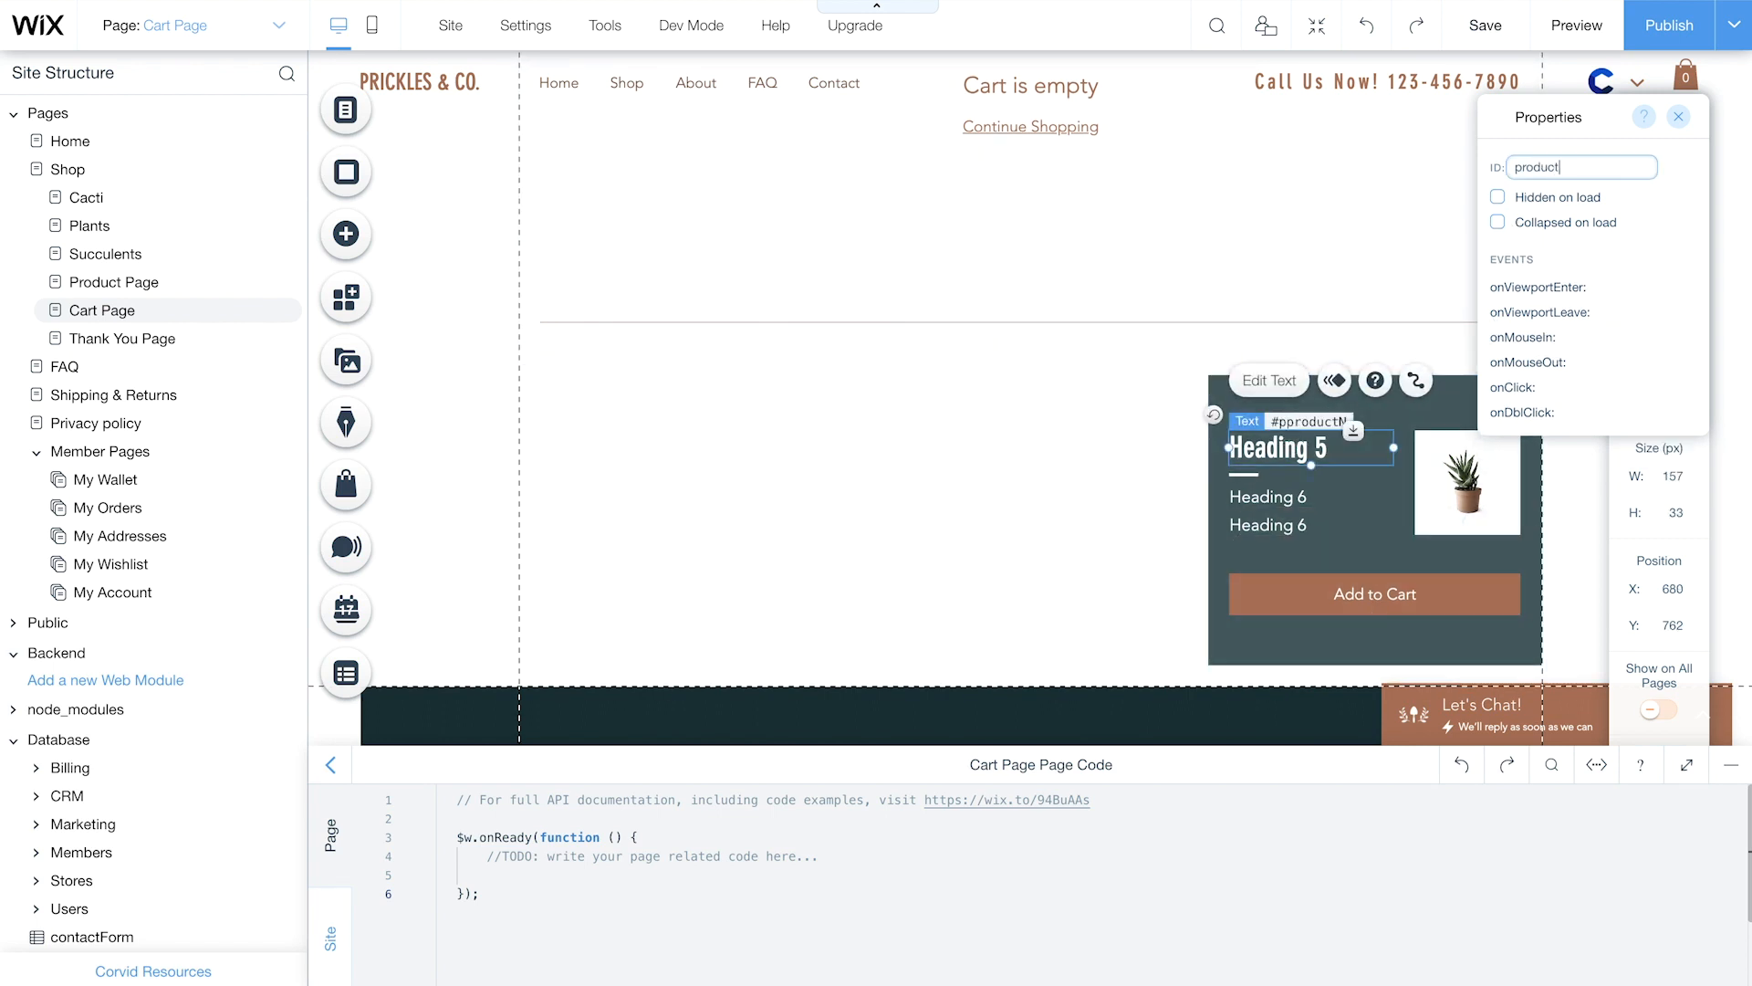
key("Return")
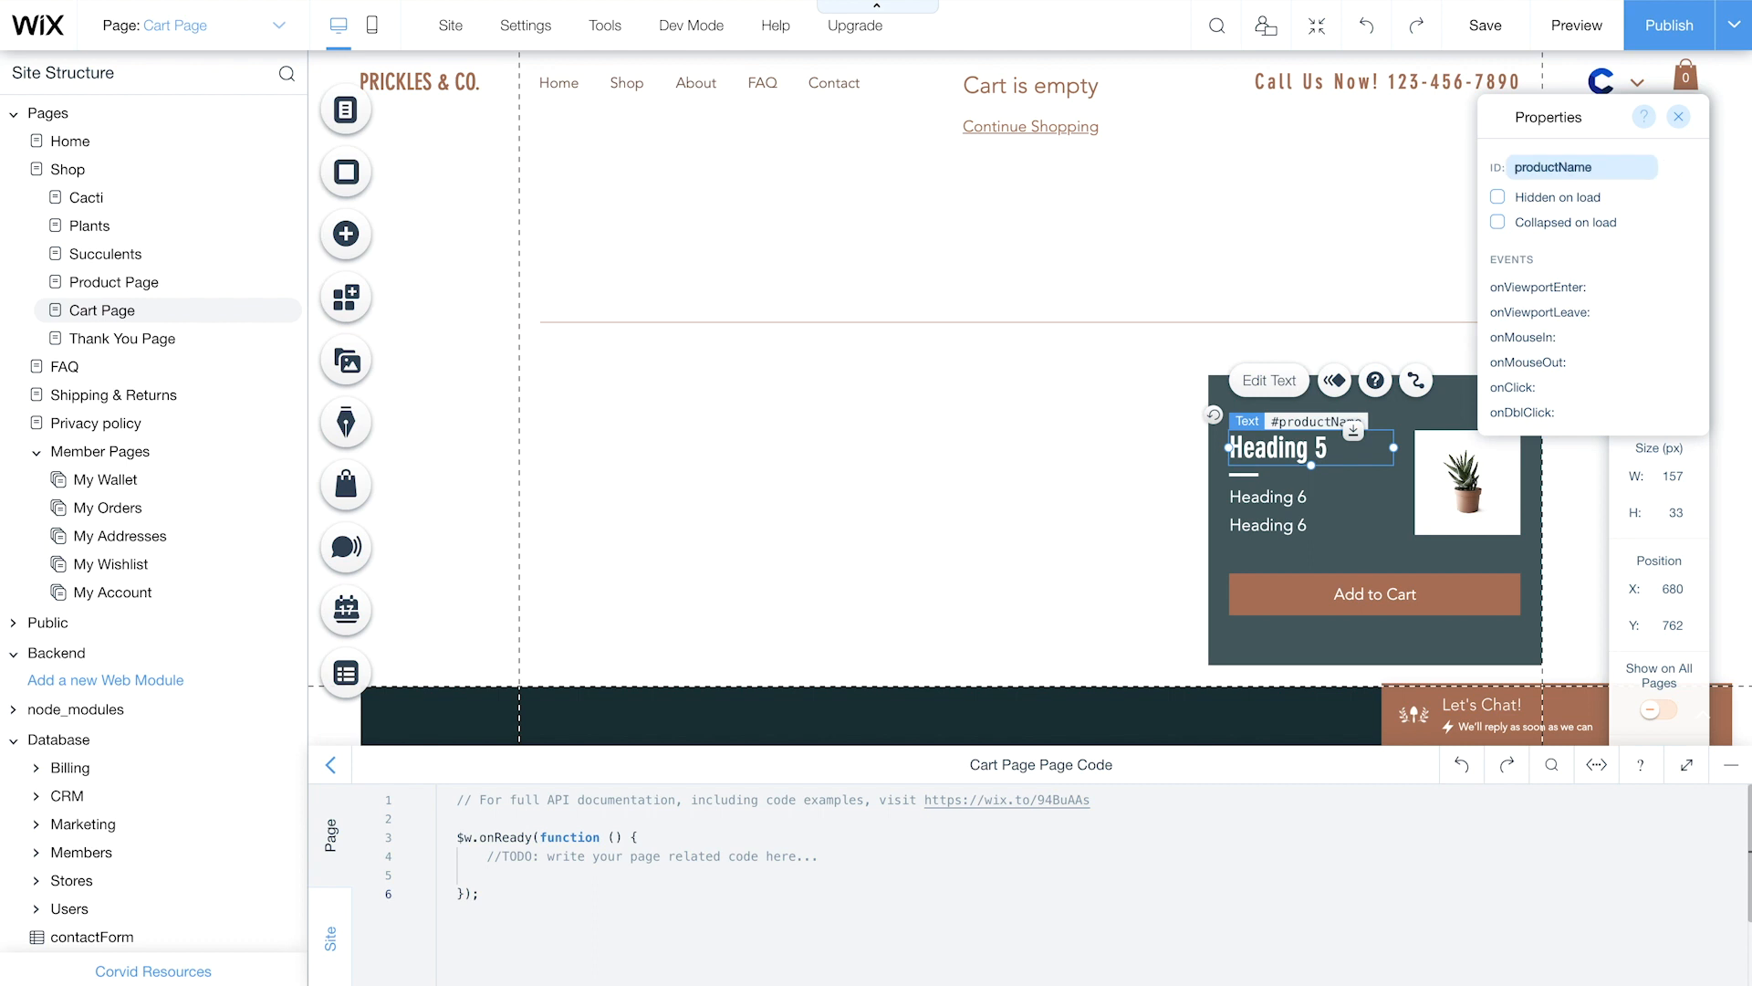
- Set the ID of the upper Heading 6 text to productPrice
left_click(1292, 497)
left_click(1533, 167)
type("product")
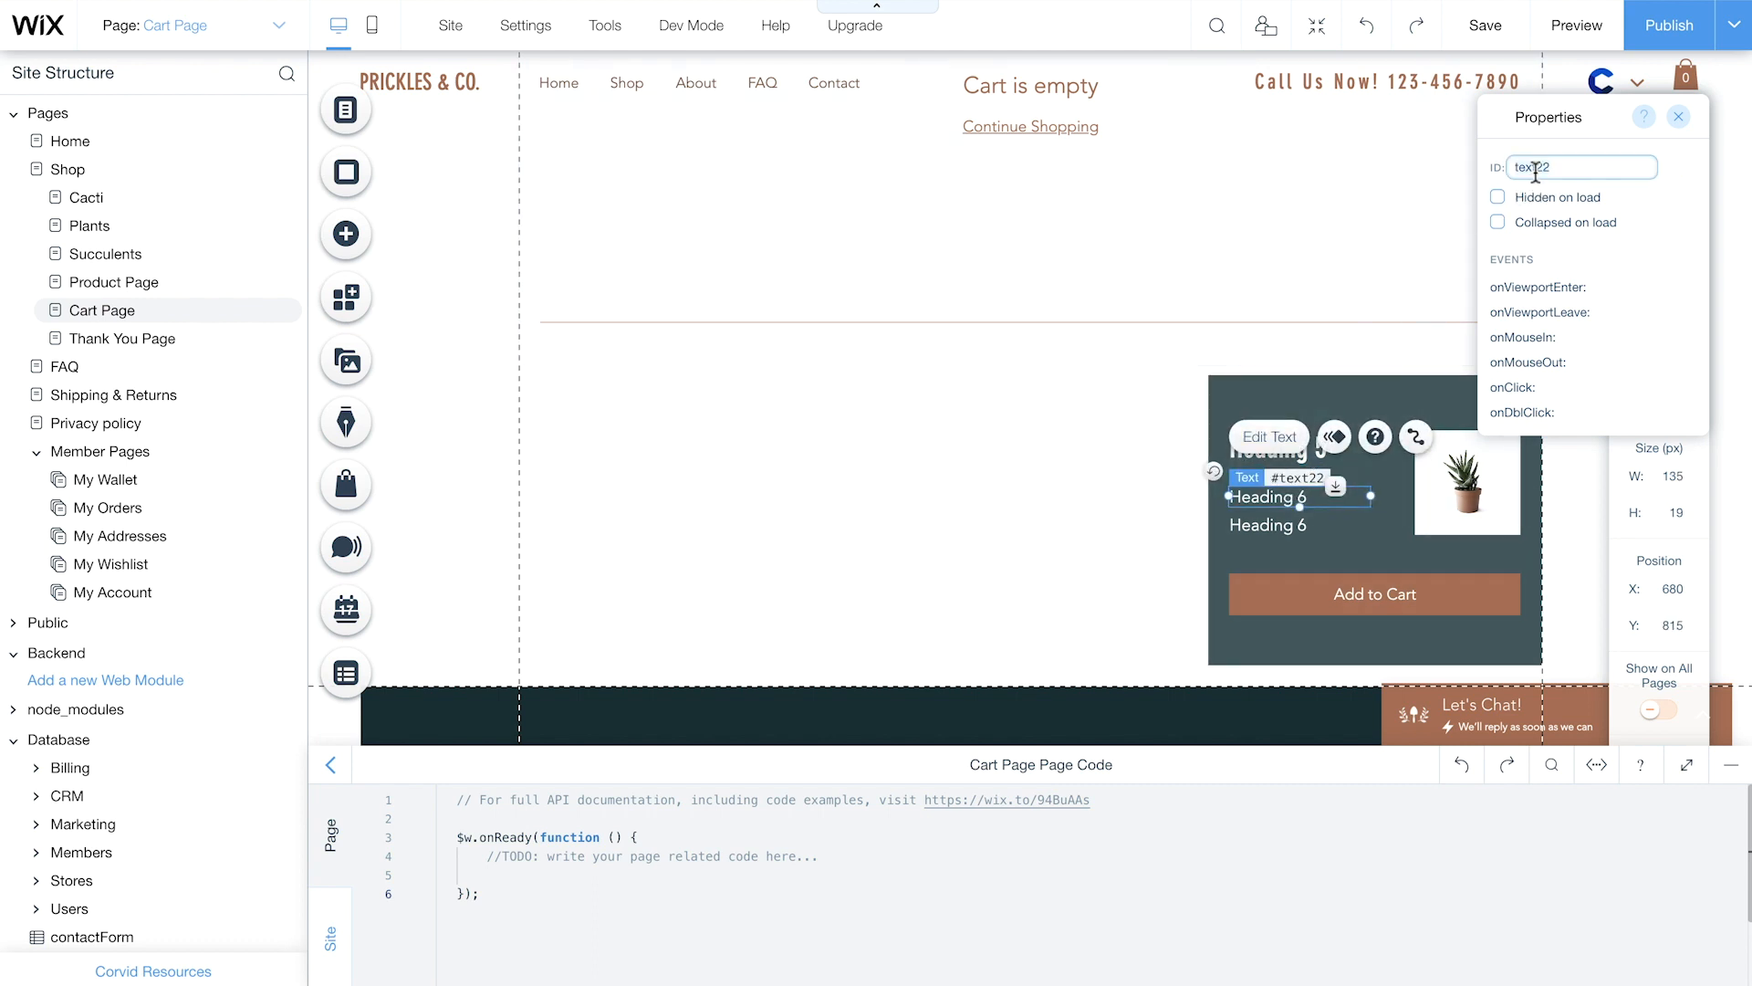
type("Price")
key("Return")
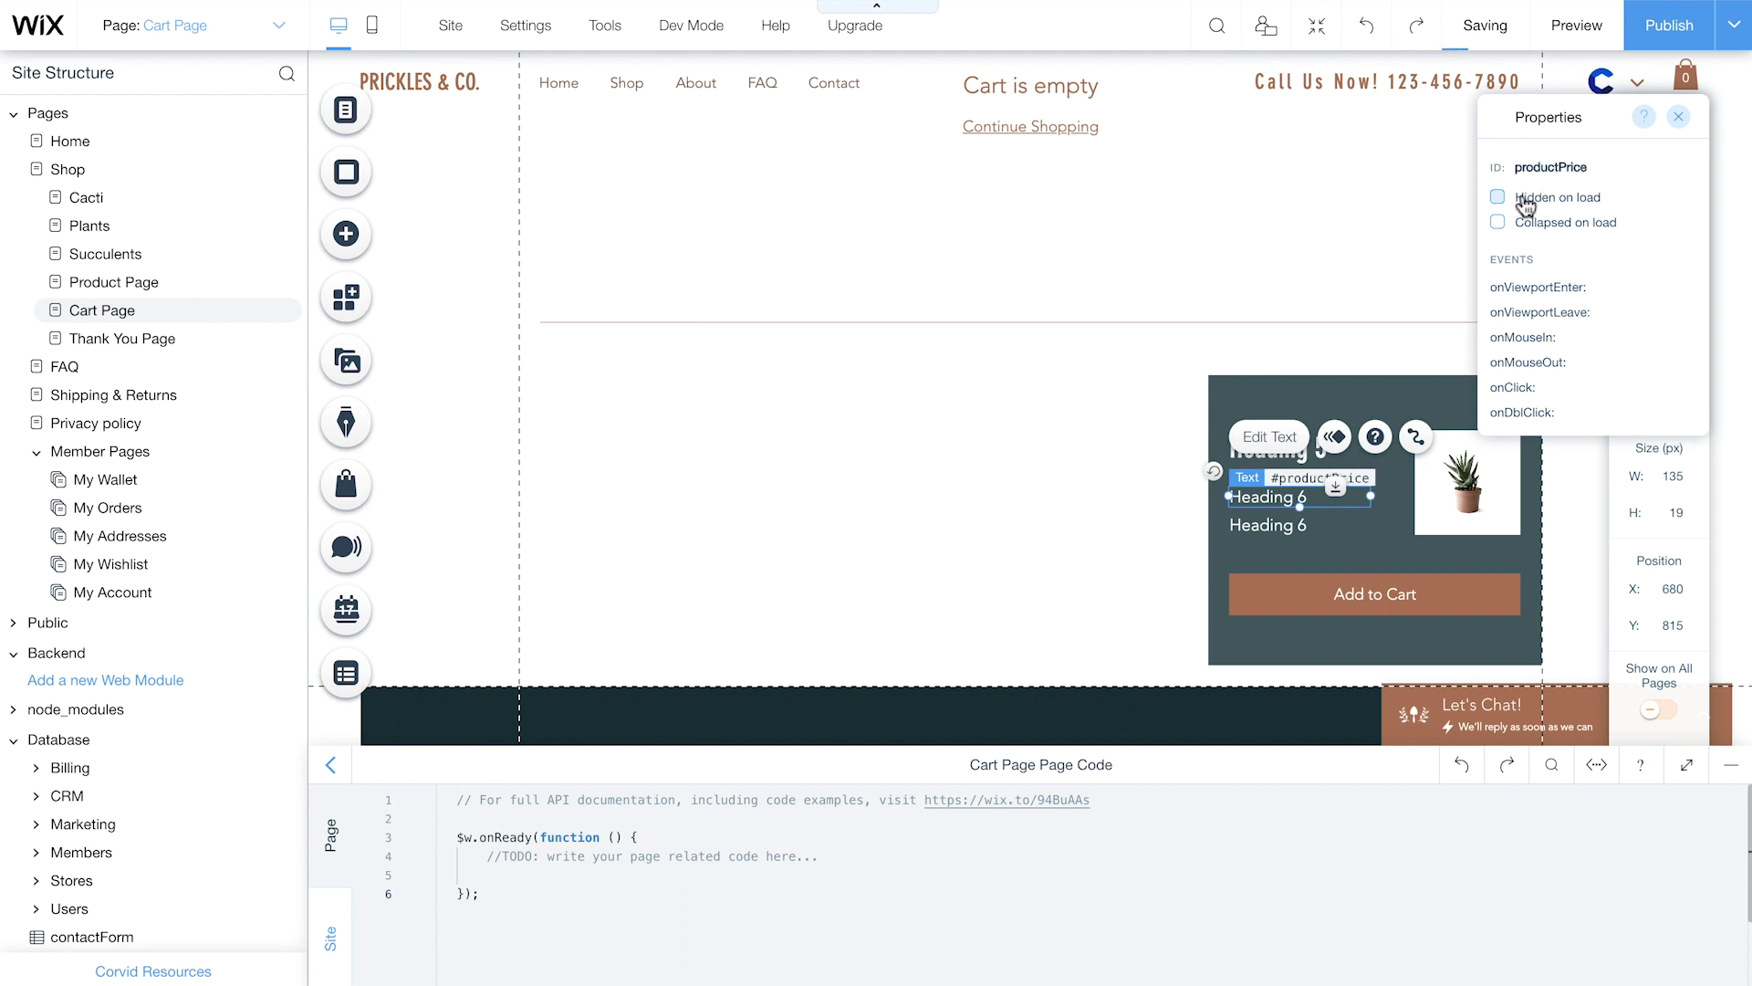
- Set the ID of the lower Heading 6 text to productDescription
left_click(1268, 526)
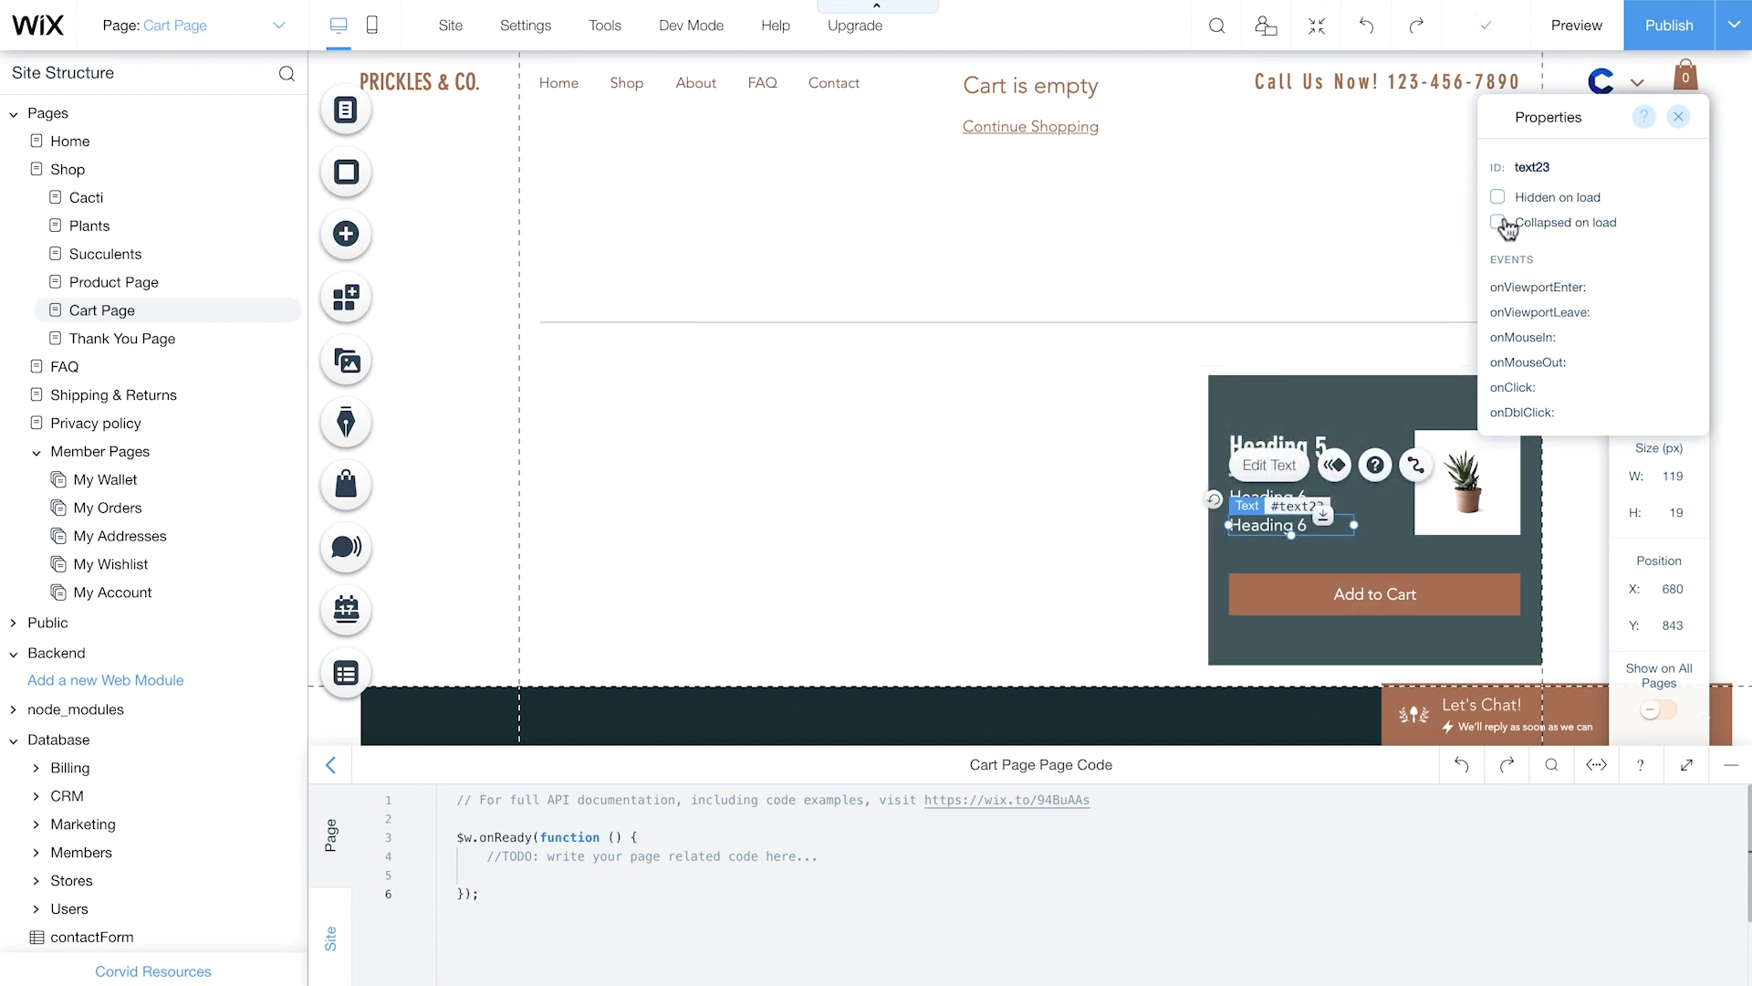
left_click(1584, 166)
type("productDescription")
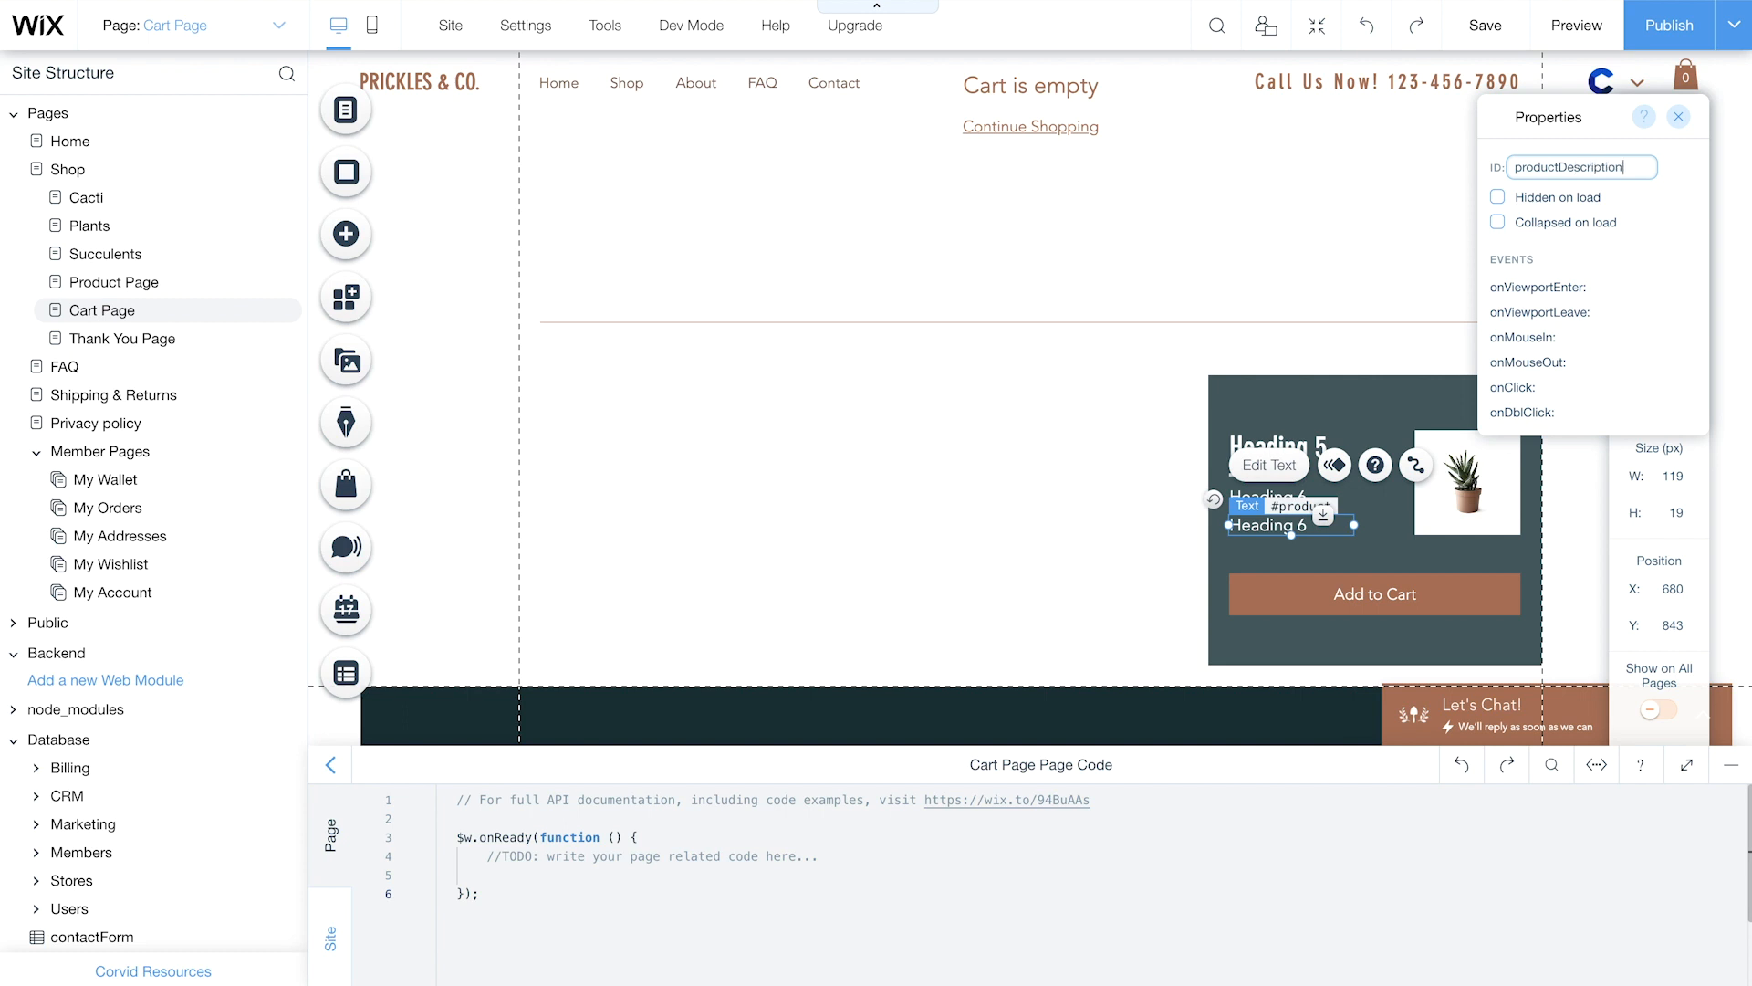
key("Return")
- Set the ID of the cactus image to productImage
left_click(1479, 454)
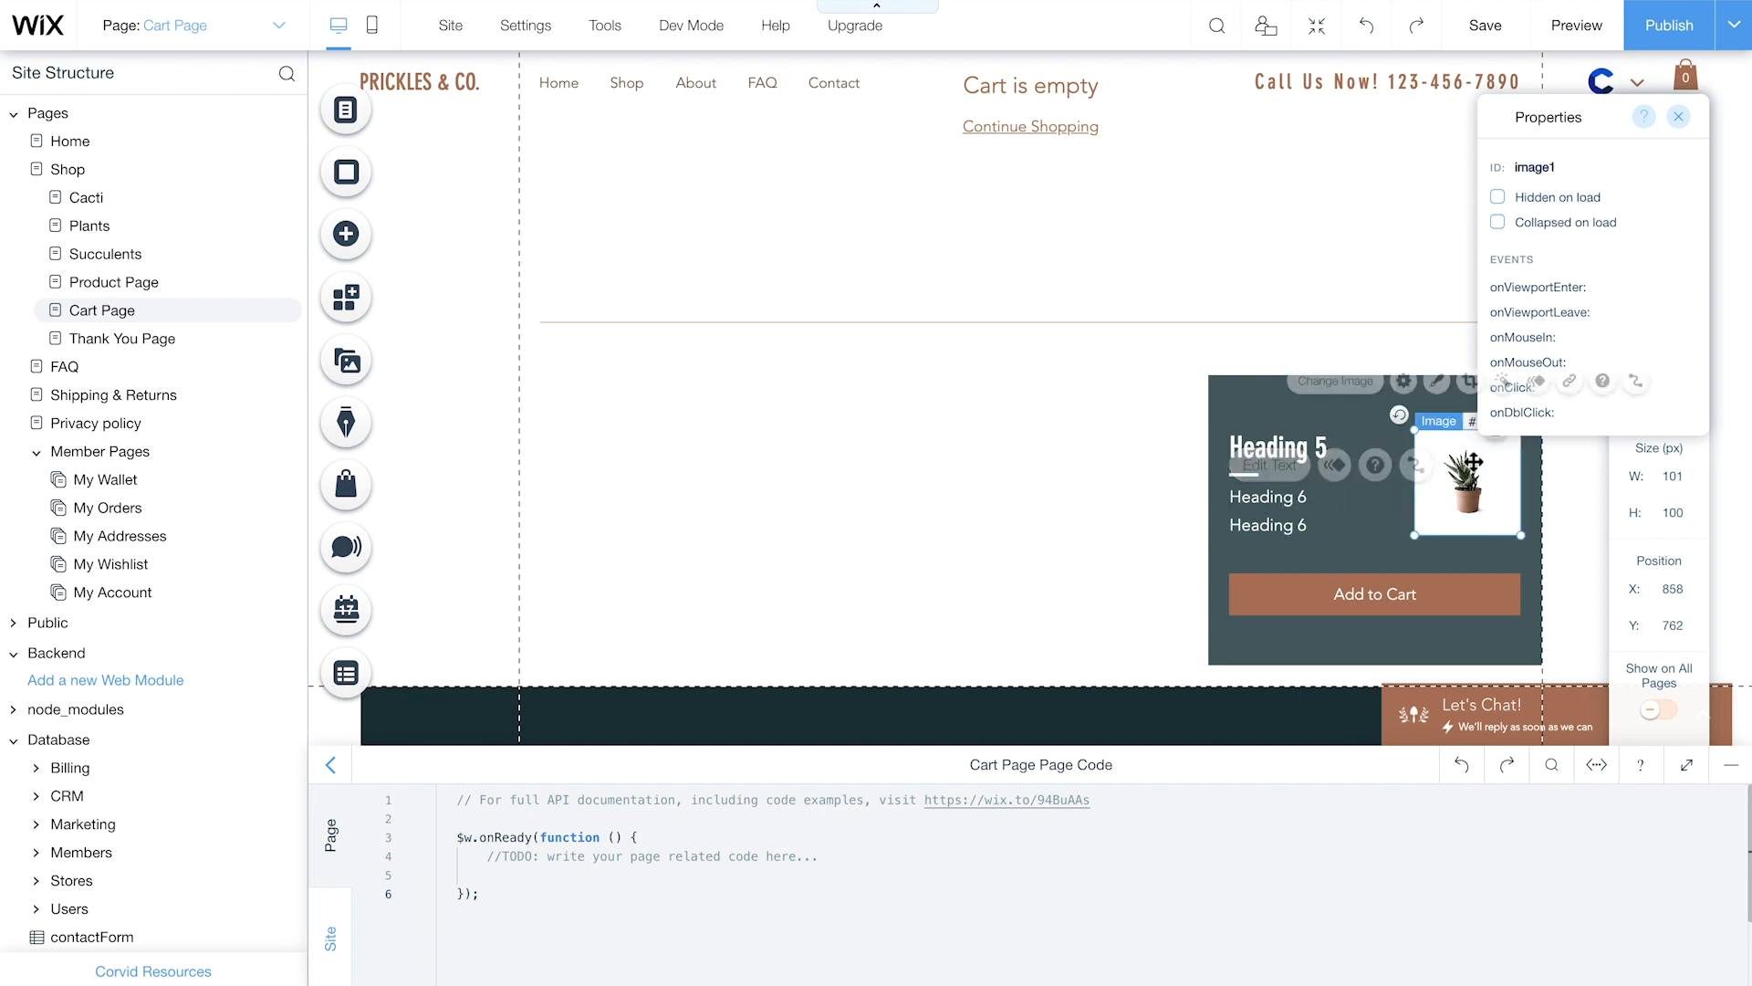
left_click(1584, 166)
type("productImage")
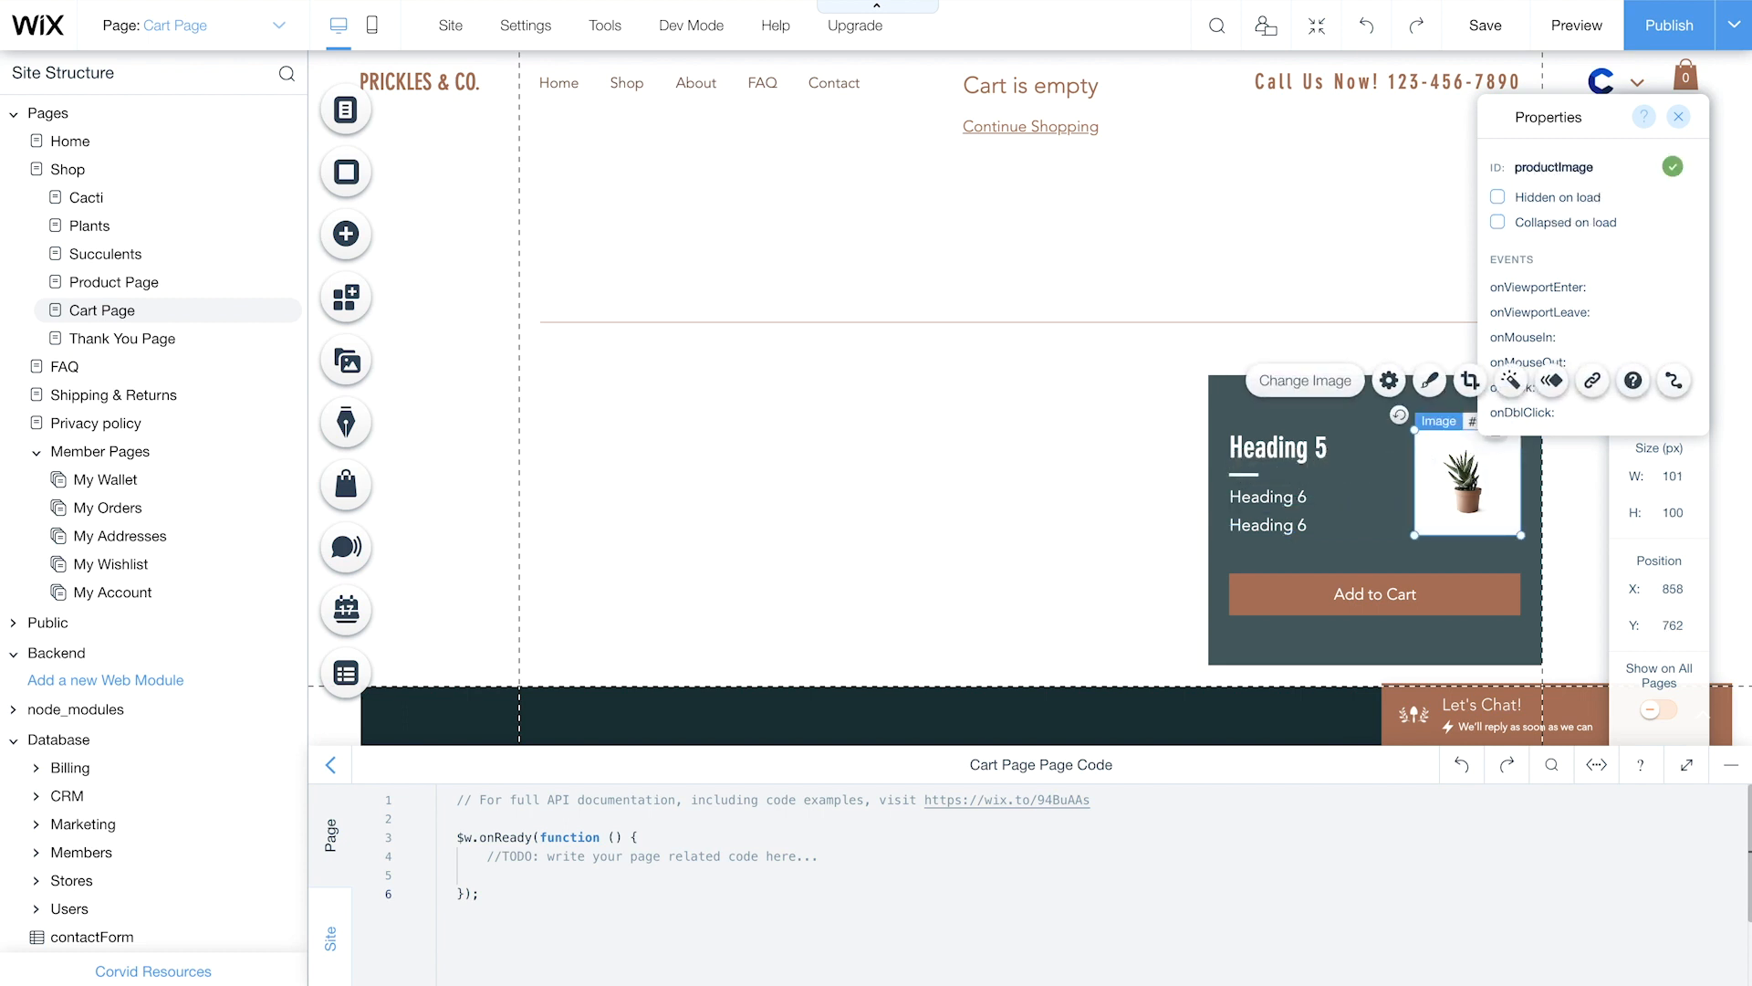
key("Return")
- Set the ID of the Add to Cart button to addToCart
left_click(1396, 598)
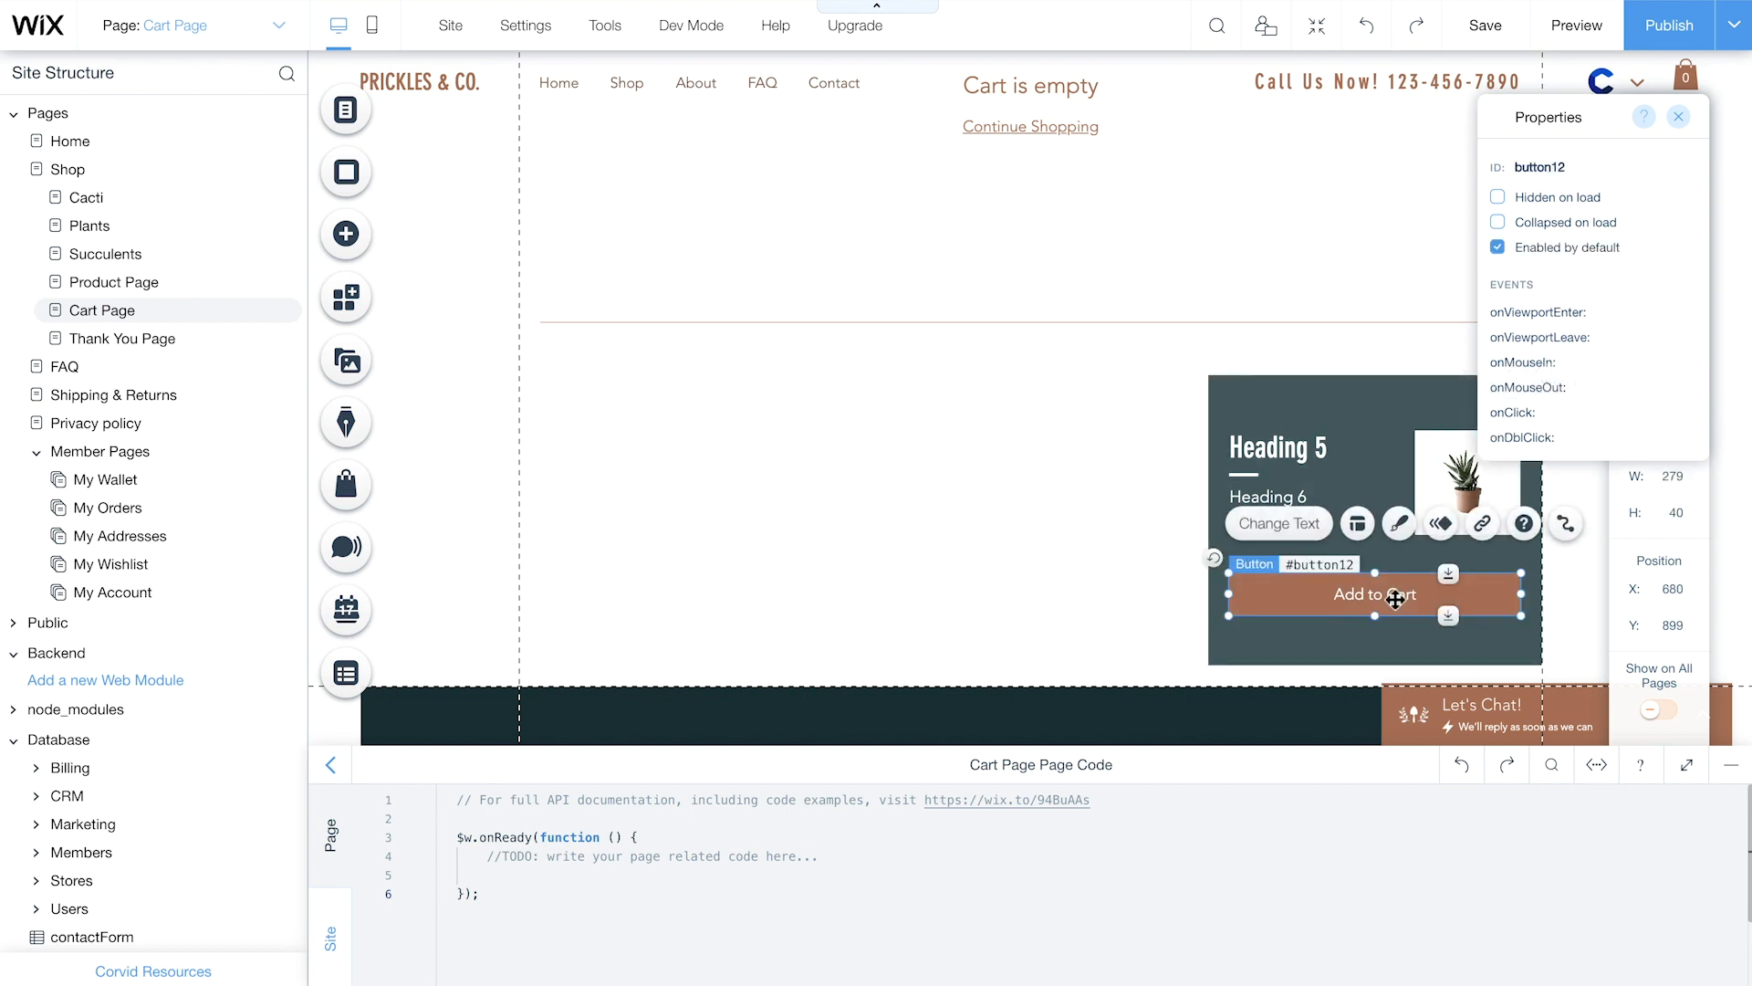
left_click(1588, 167)
type("addToCart")
key("Return")
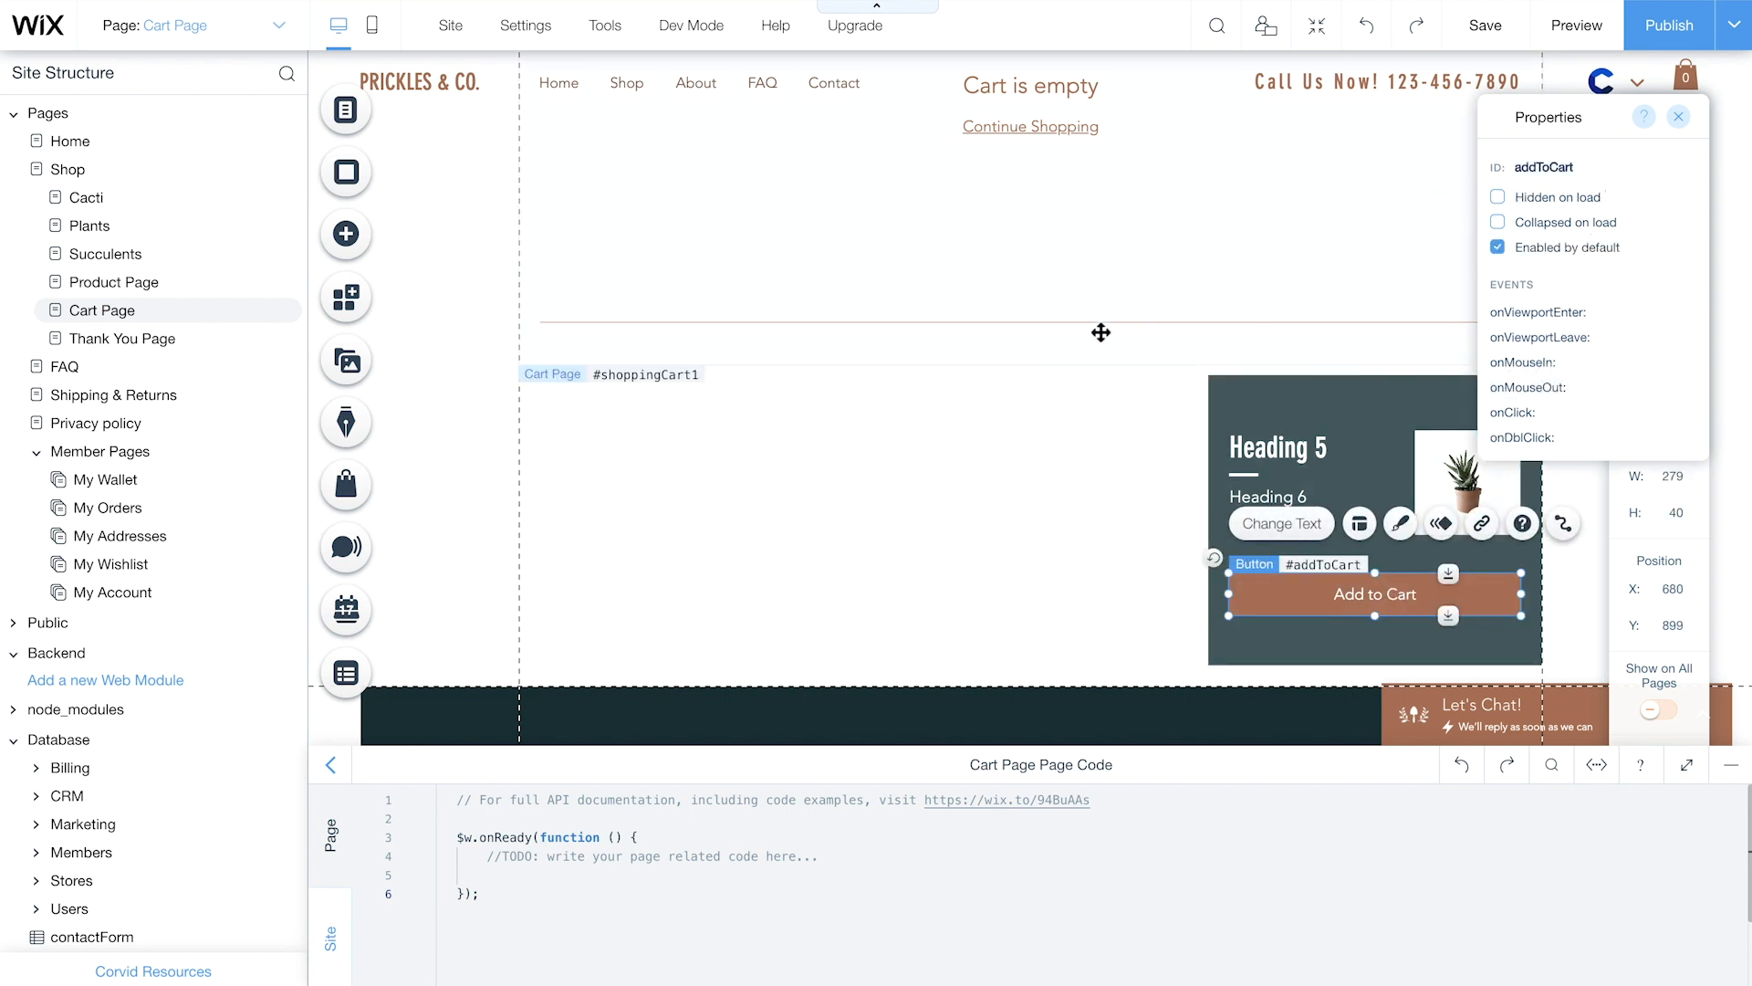
- Open the store's Products page in the site dashboard
left_click(346, 484)
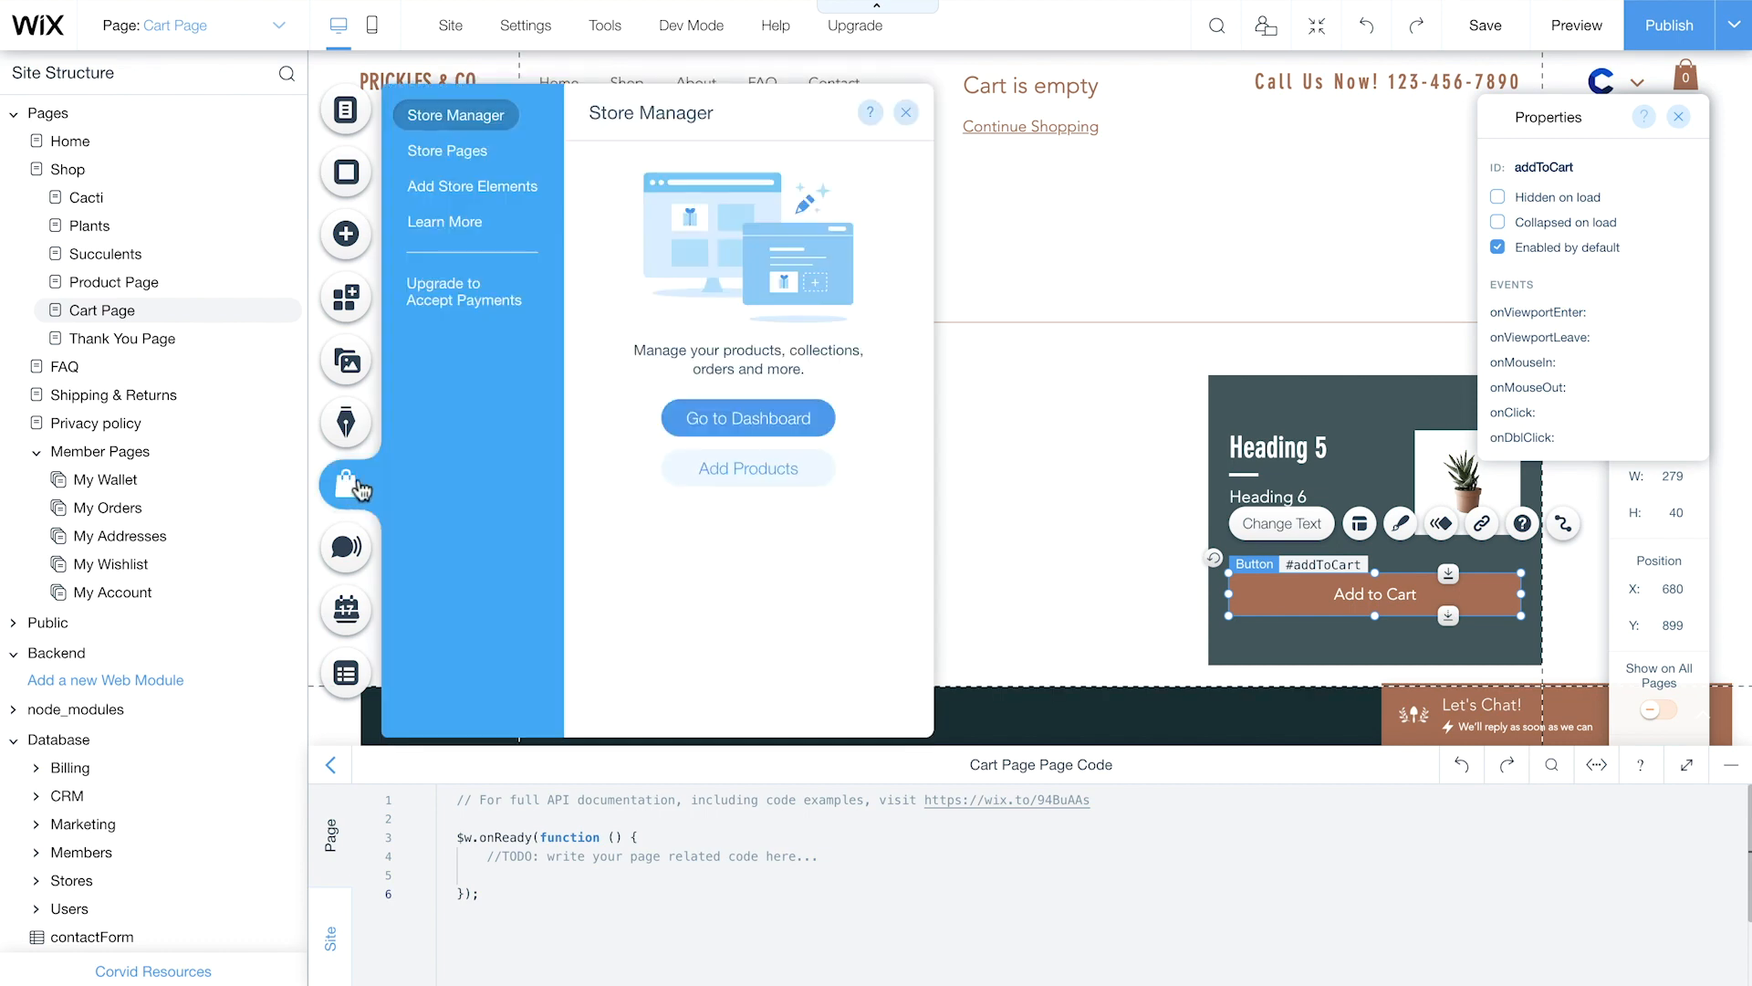
left_click(684, 418)
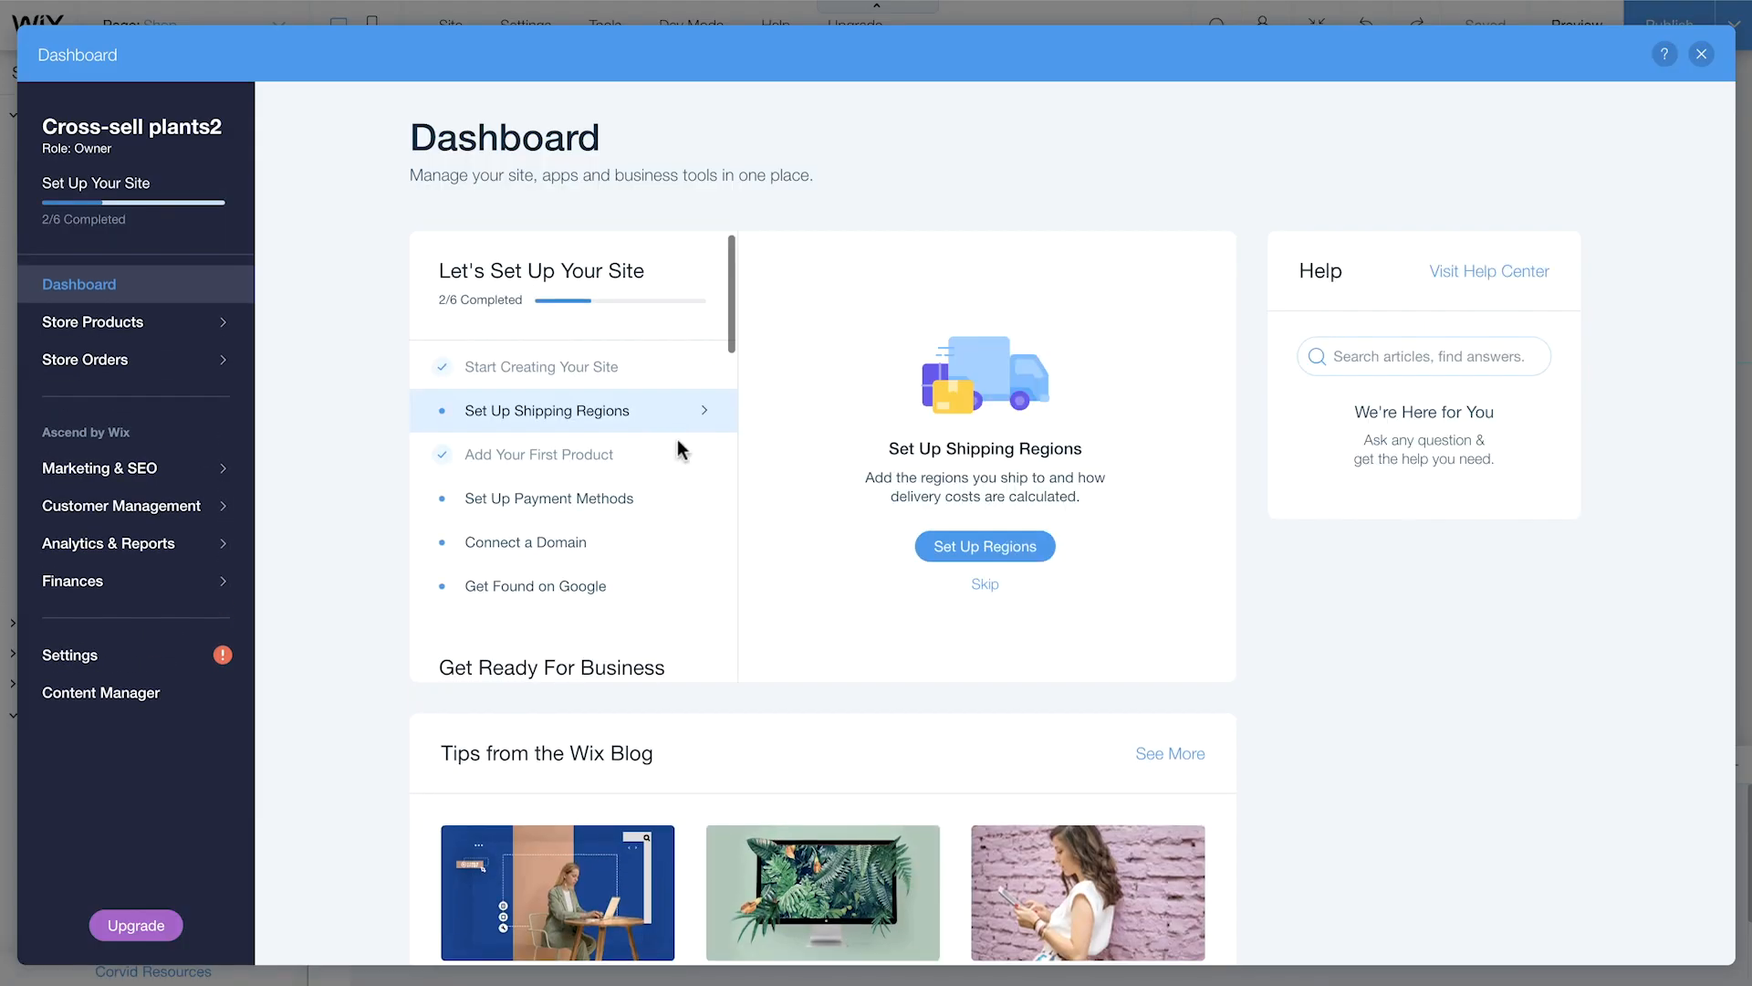
left_click(161, 324)
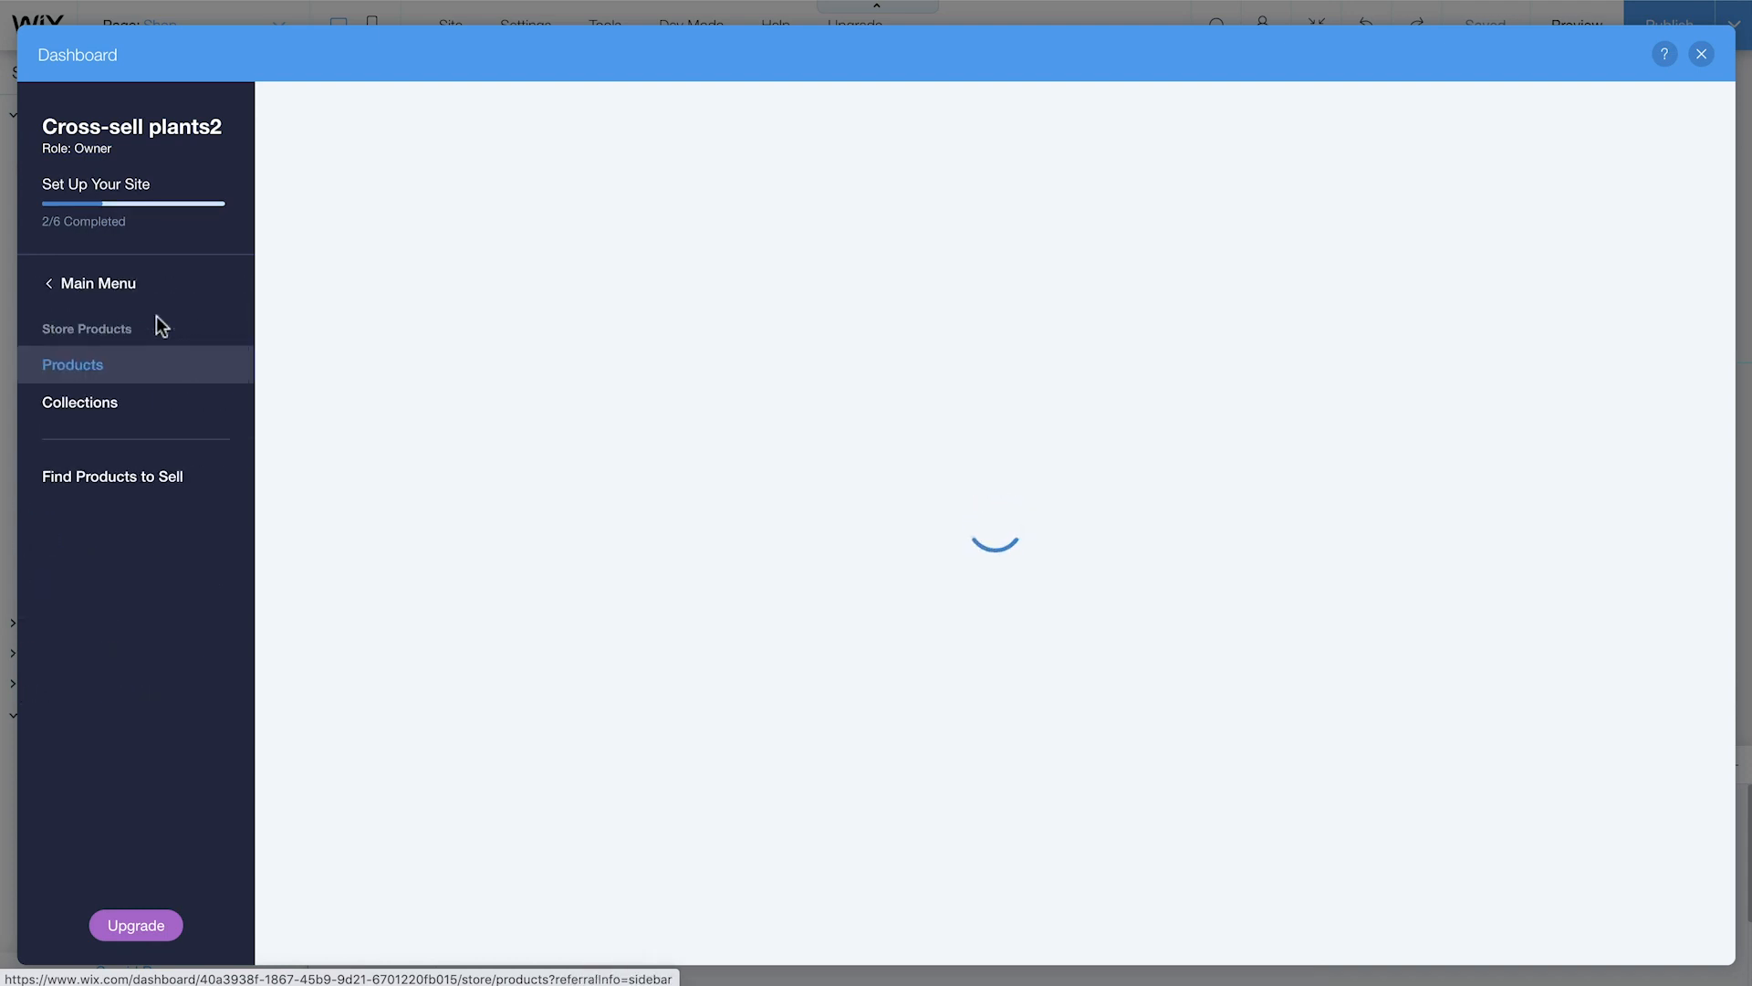
- Open the Medium Plant product and look up its description, product options and SKU
scroll(293, 340, "down", 4)
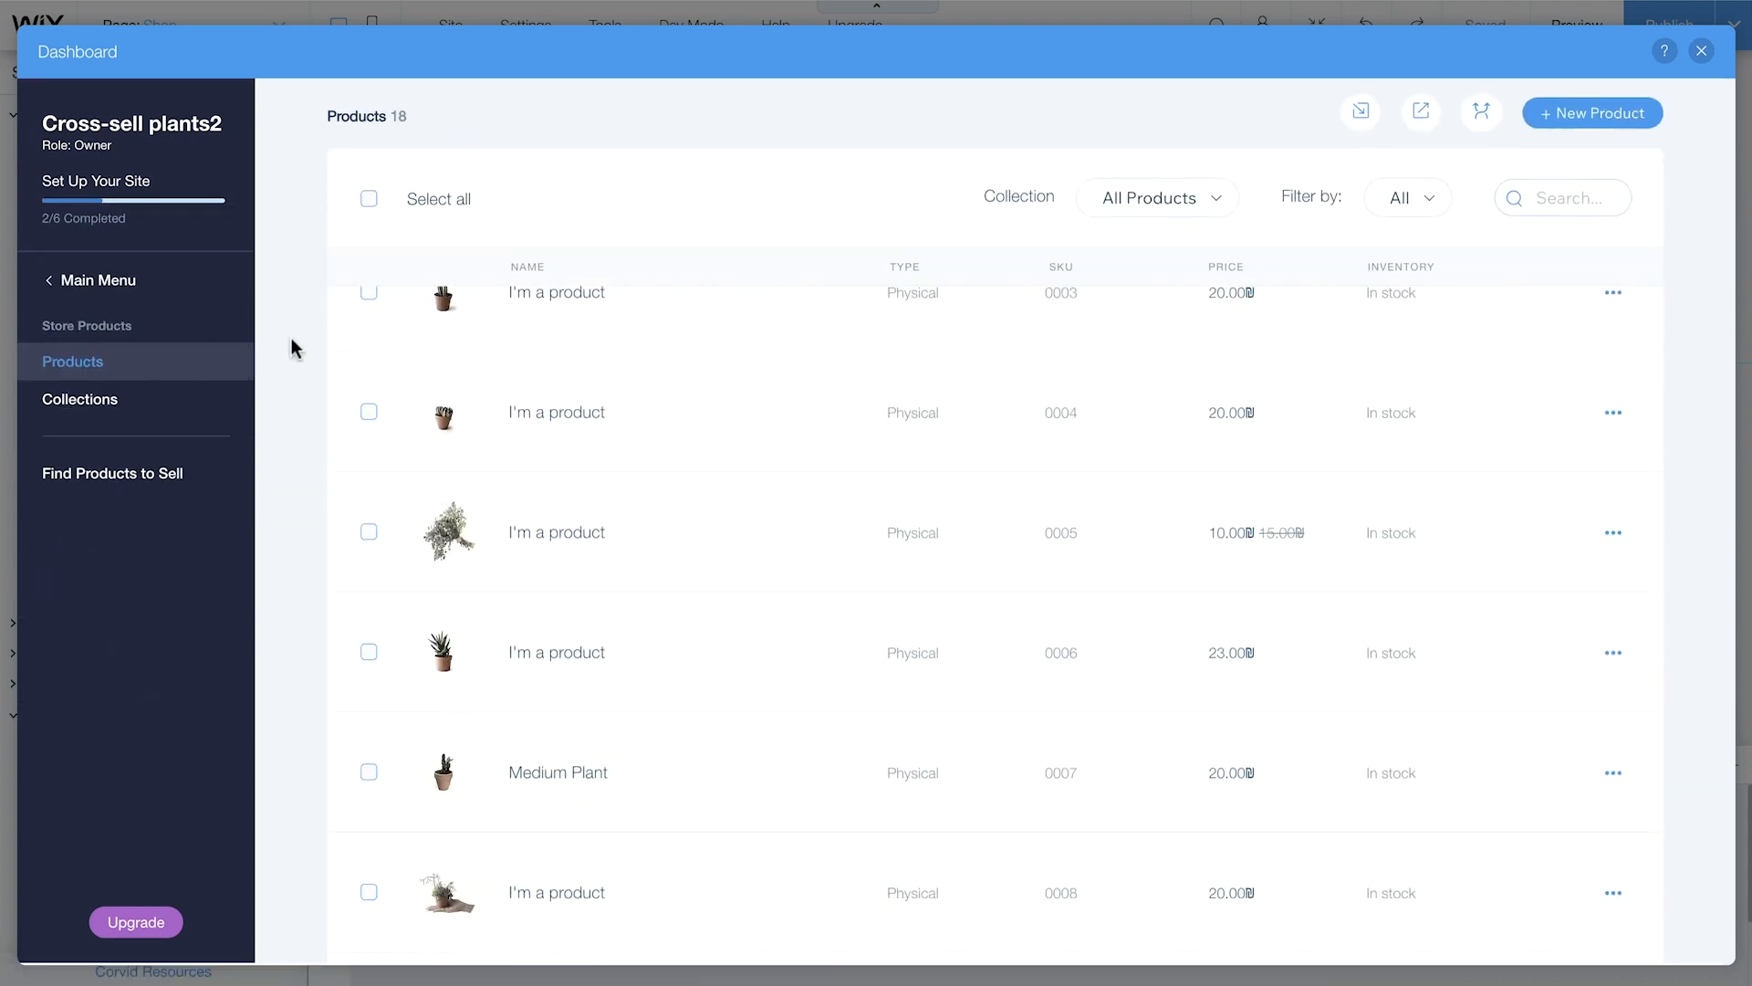
left_click(459, 803)
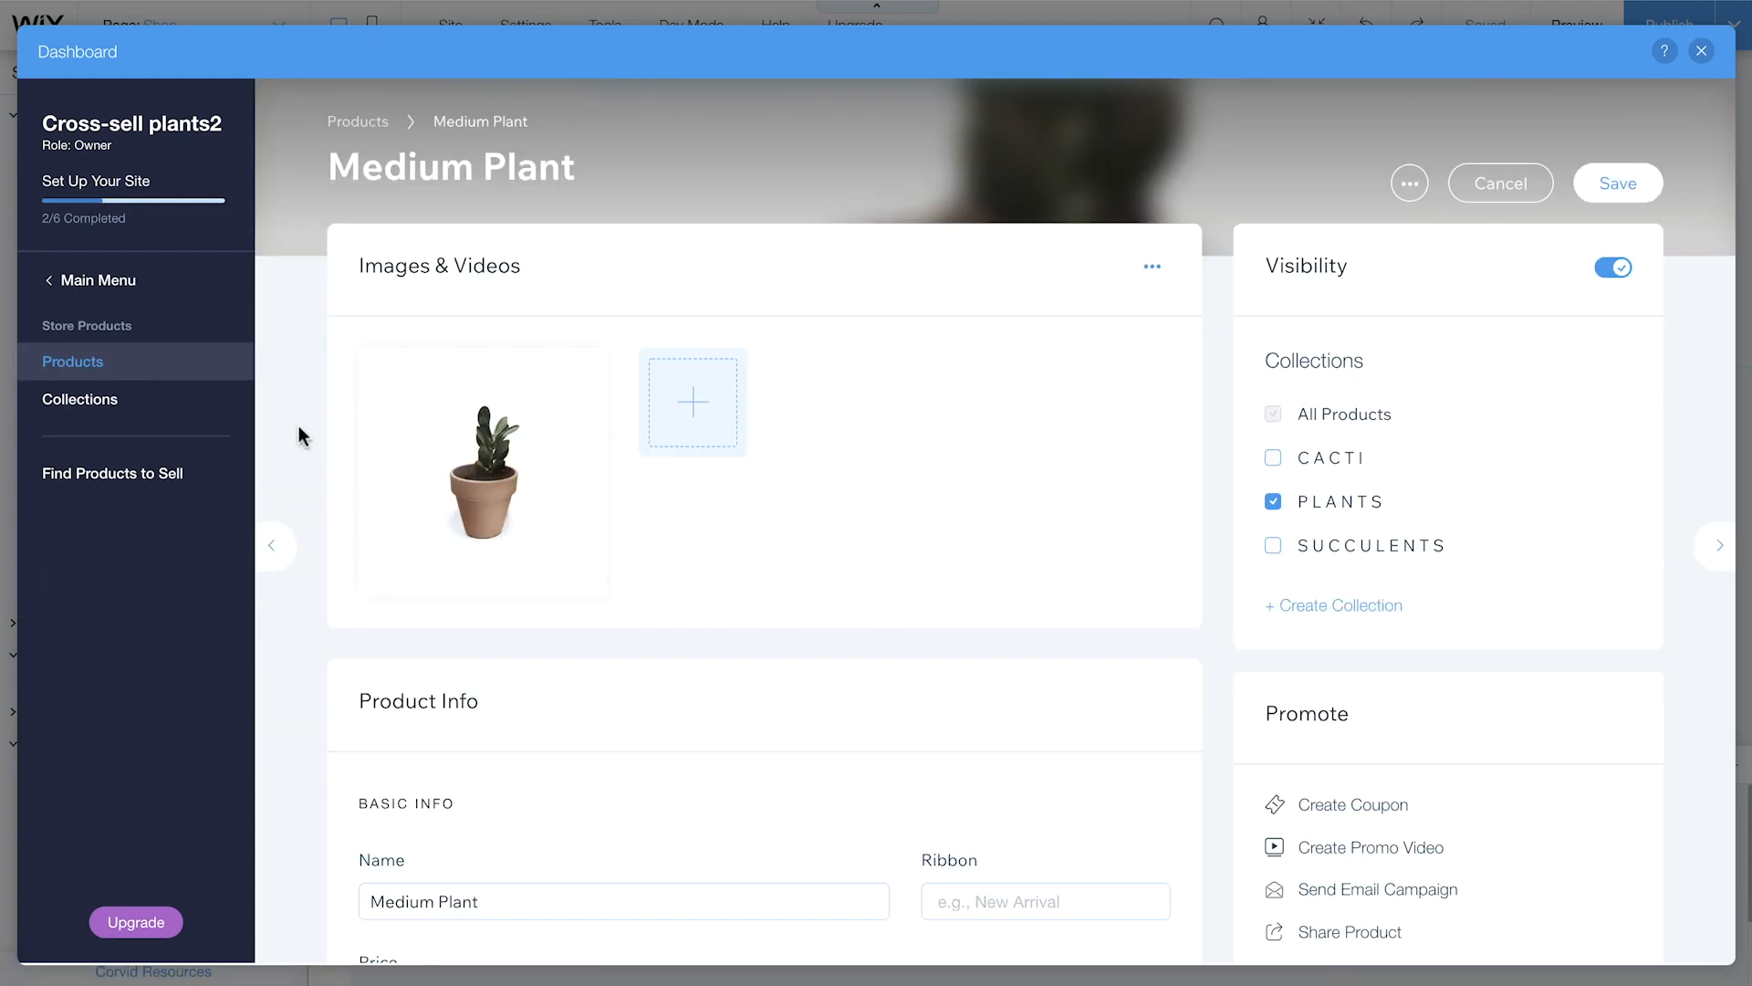
scroll(299, 426, "down", 12)
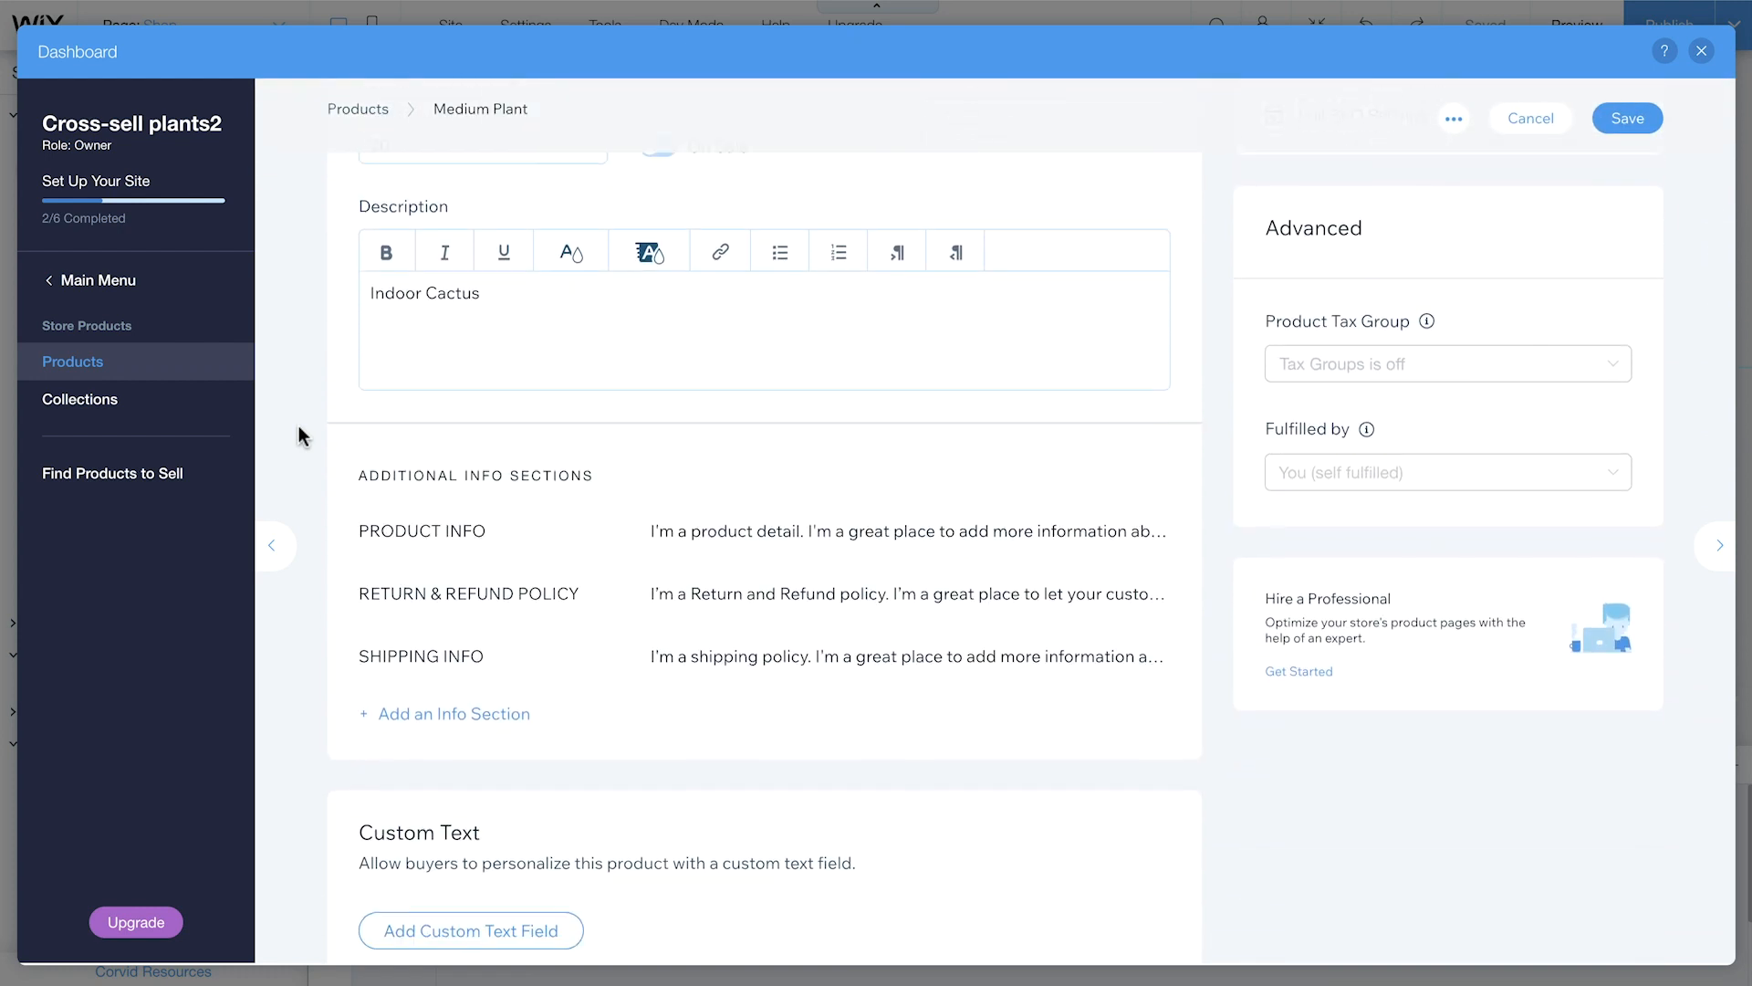
scroll(298, 426, "down", 6)
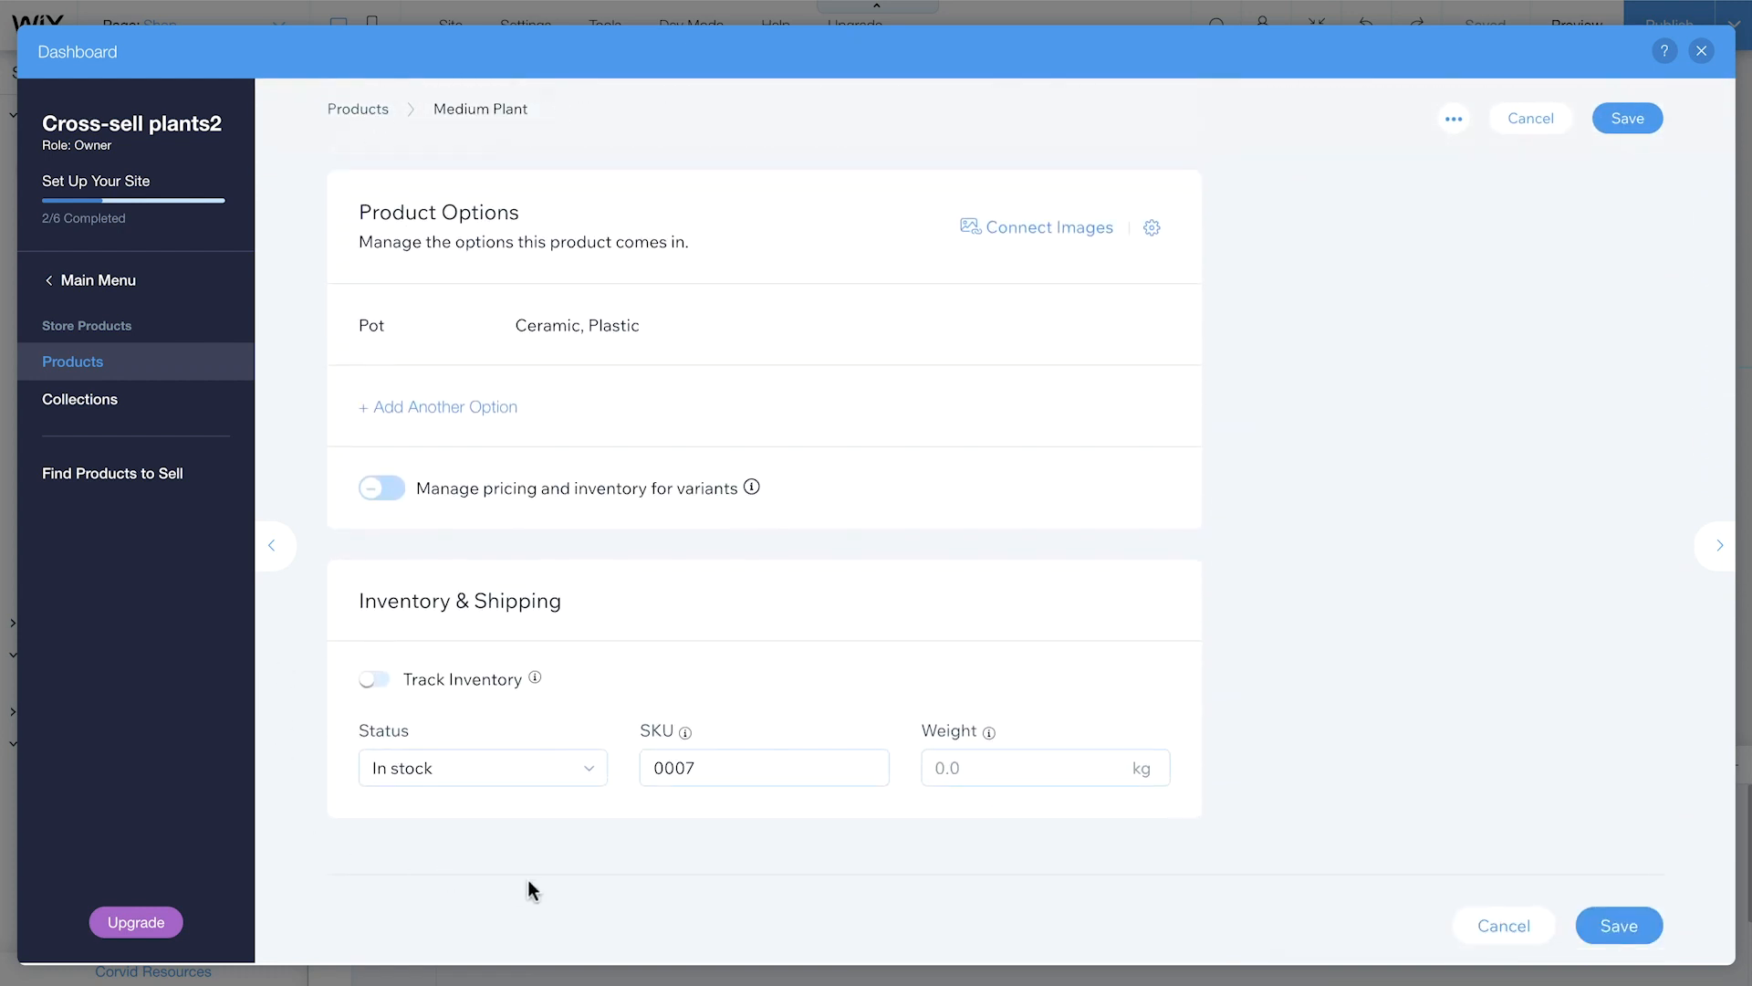
double_click(700, 771)
- Leave the dashboard and Store Manager, and open the store's Cart Page in the editor at the product box
left_click(1702, 51)
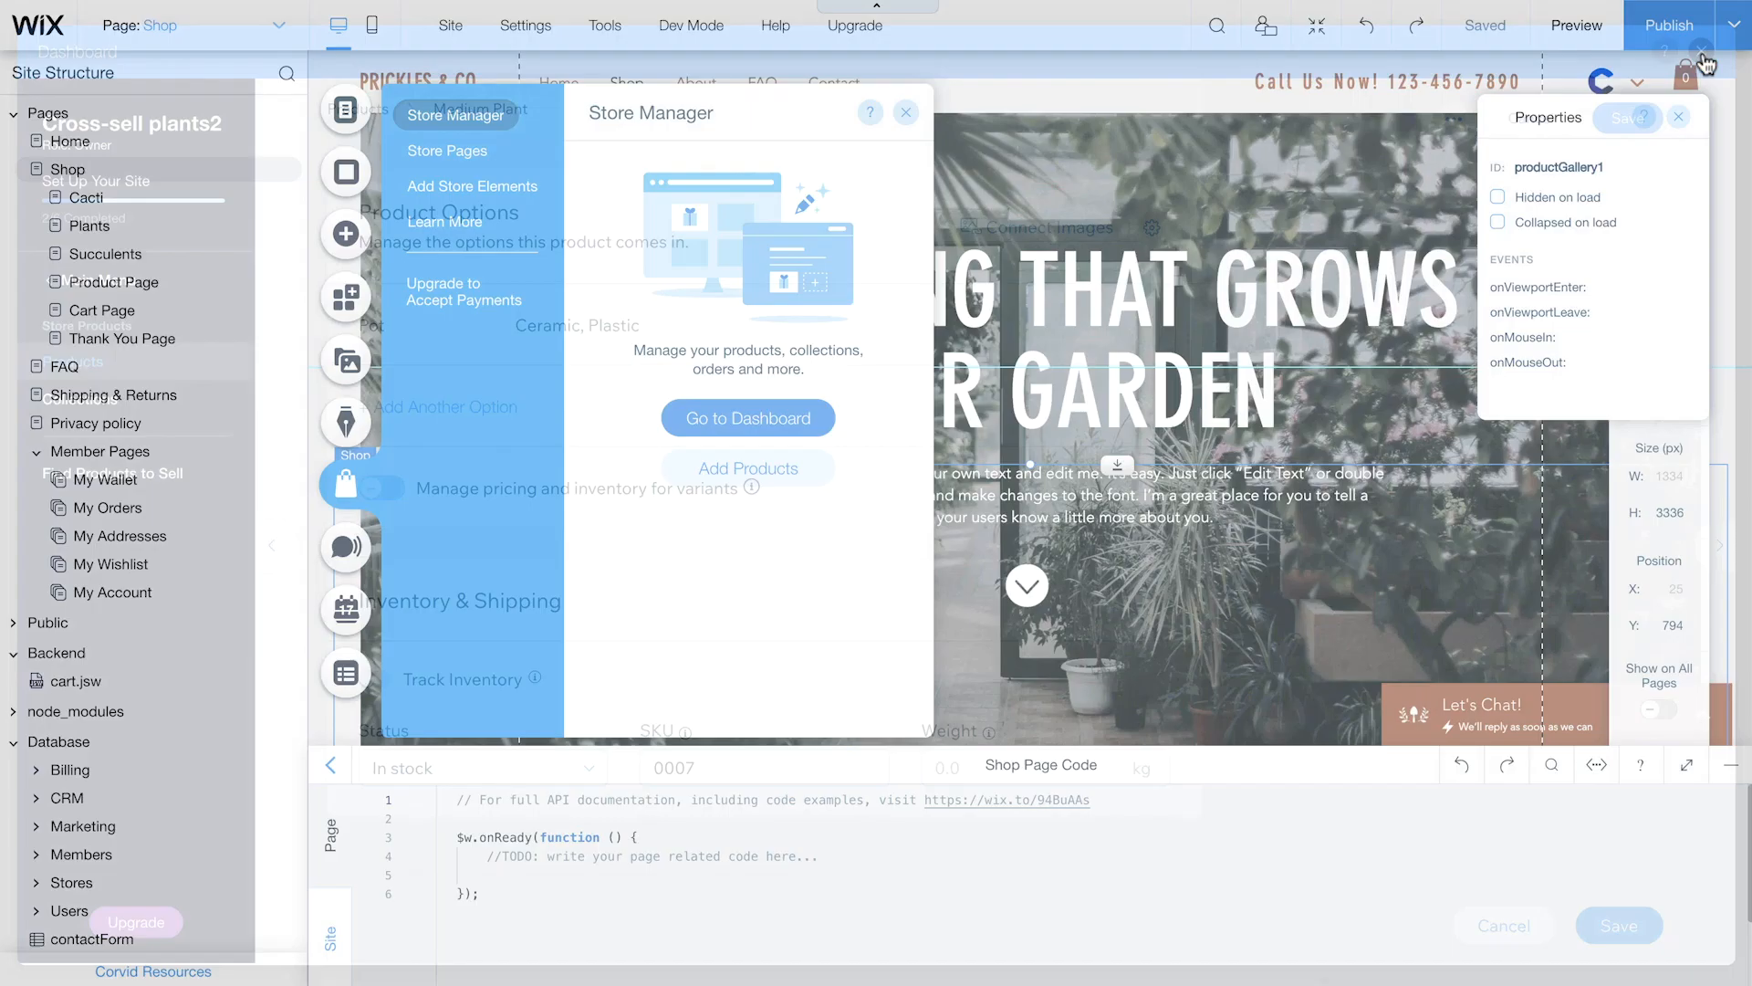
left_click(905, 112)
left_click(348, 113)
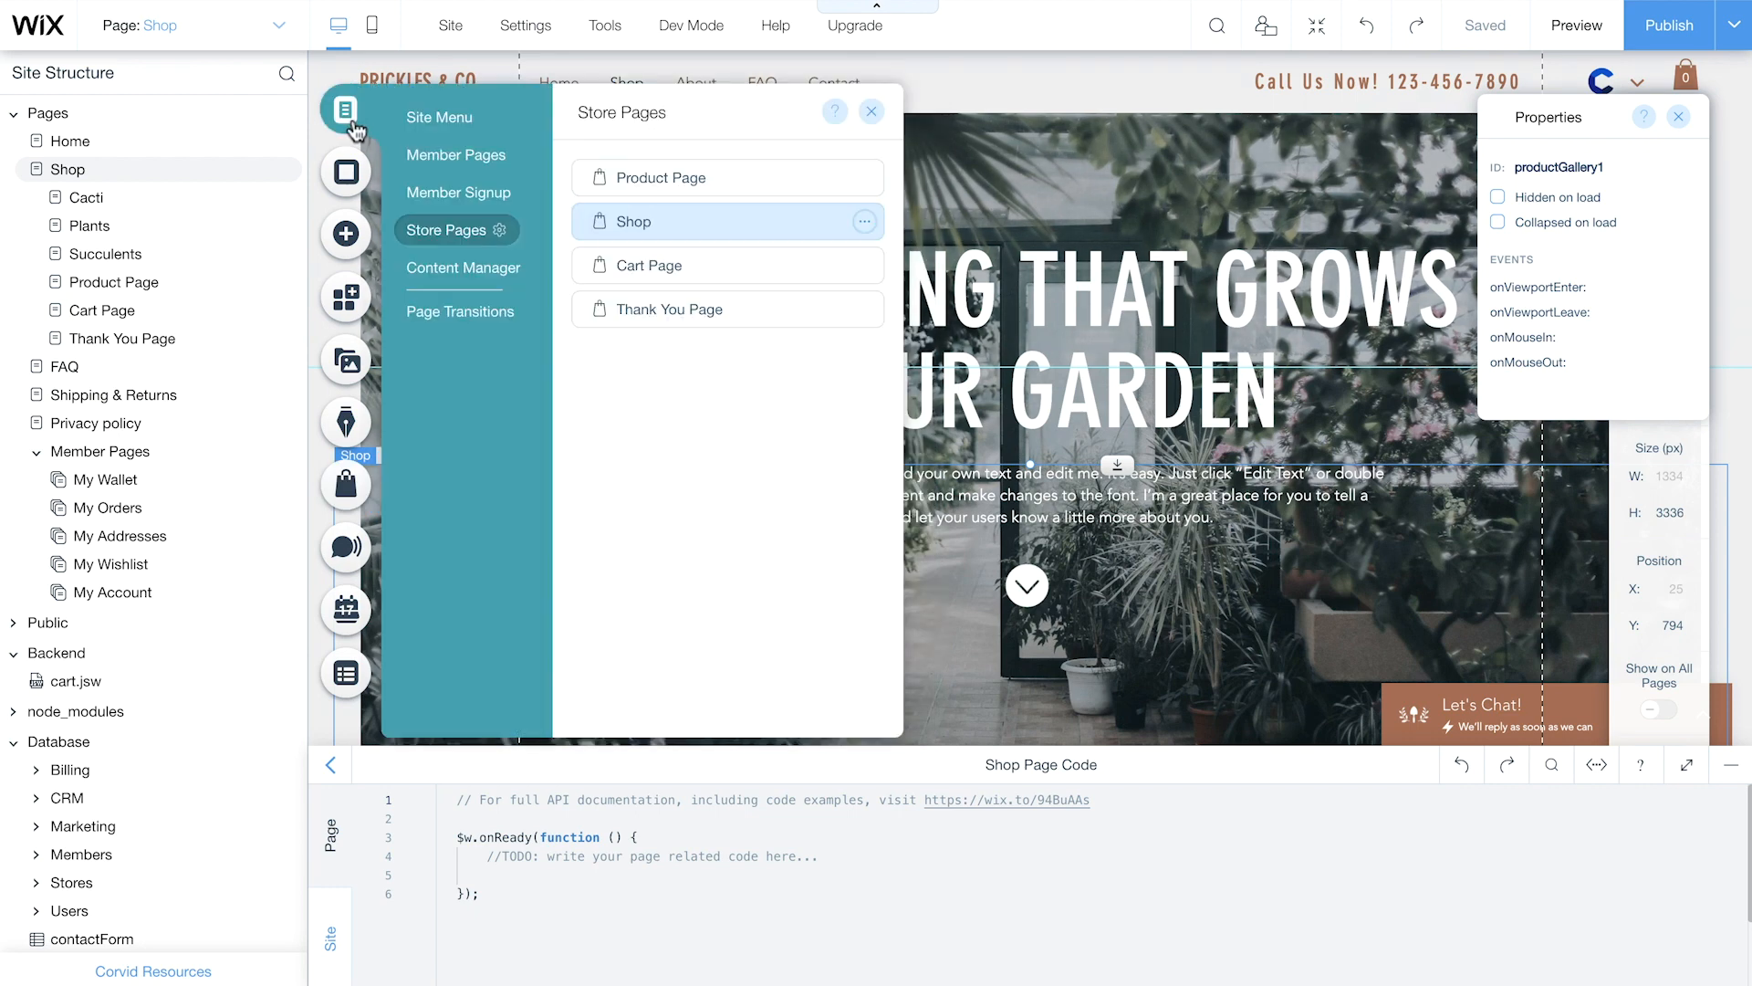
left_click(690, 267)
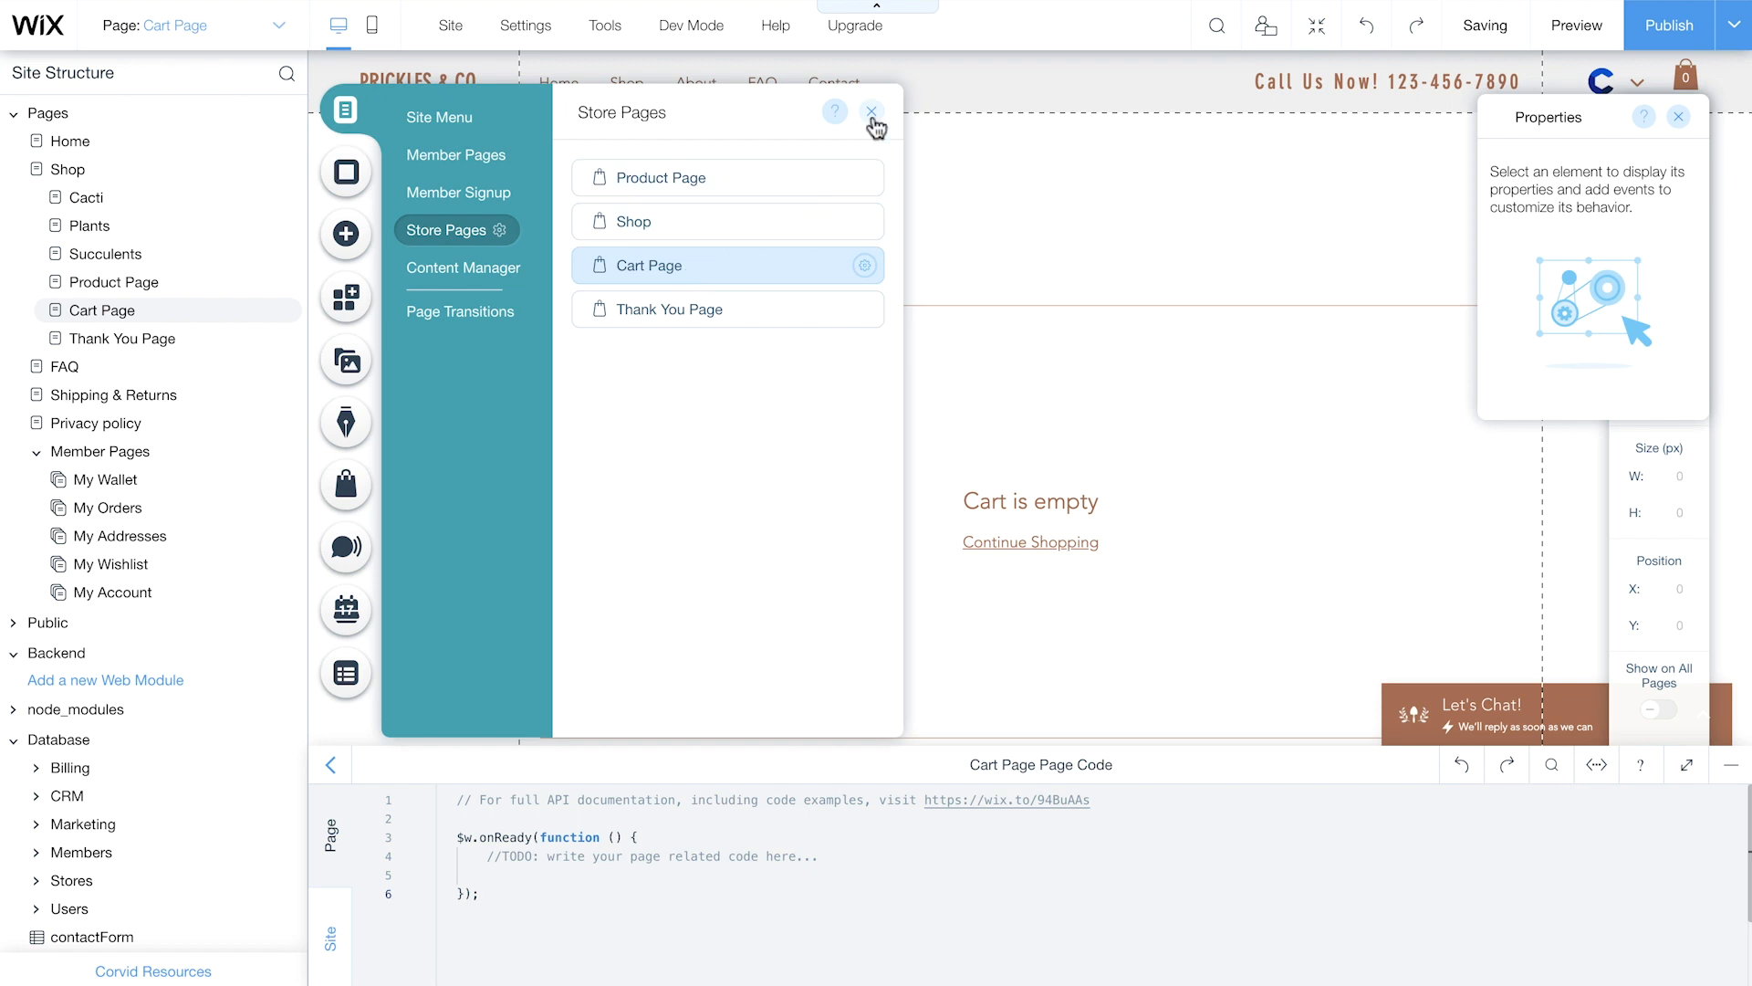
left_click(872, 111)
scroll(828, 259, "down", 4)
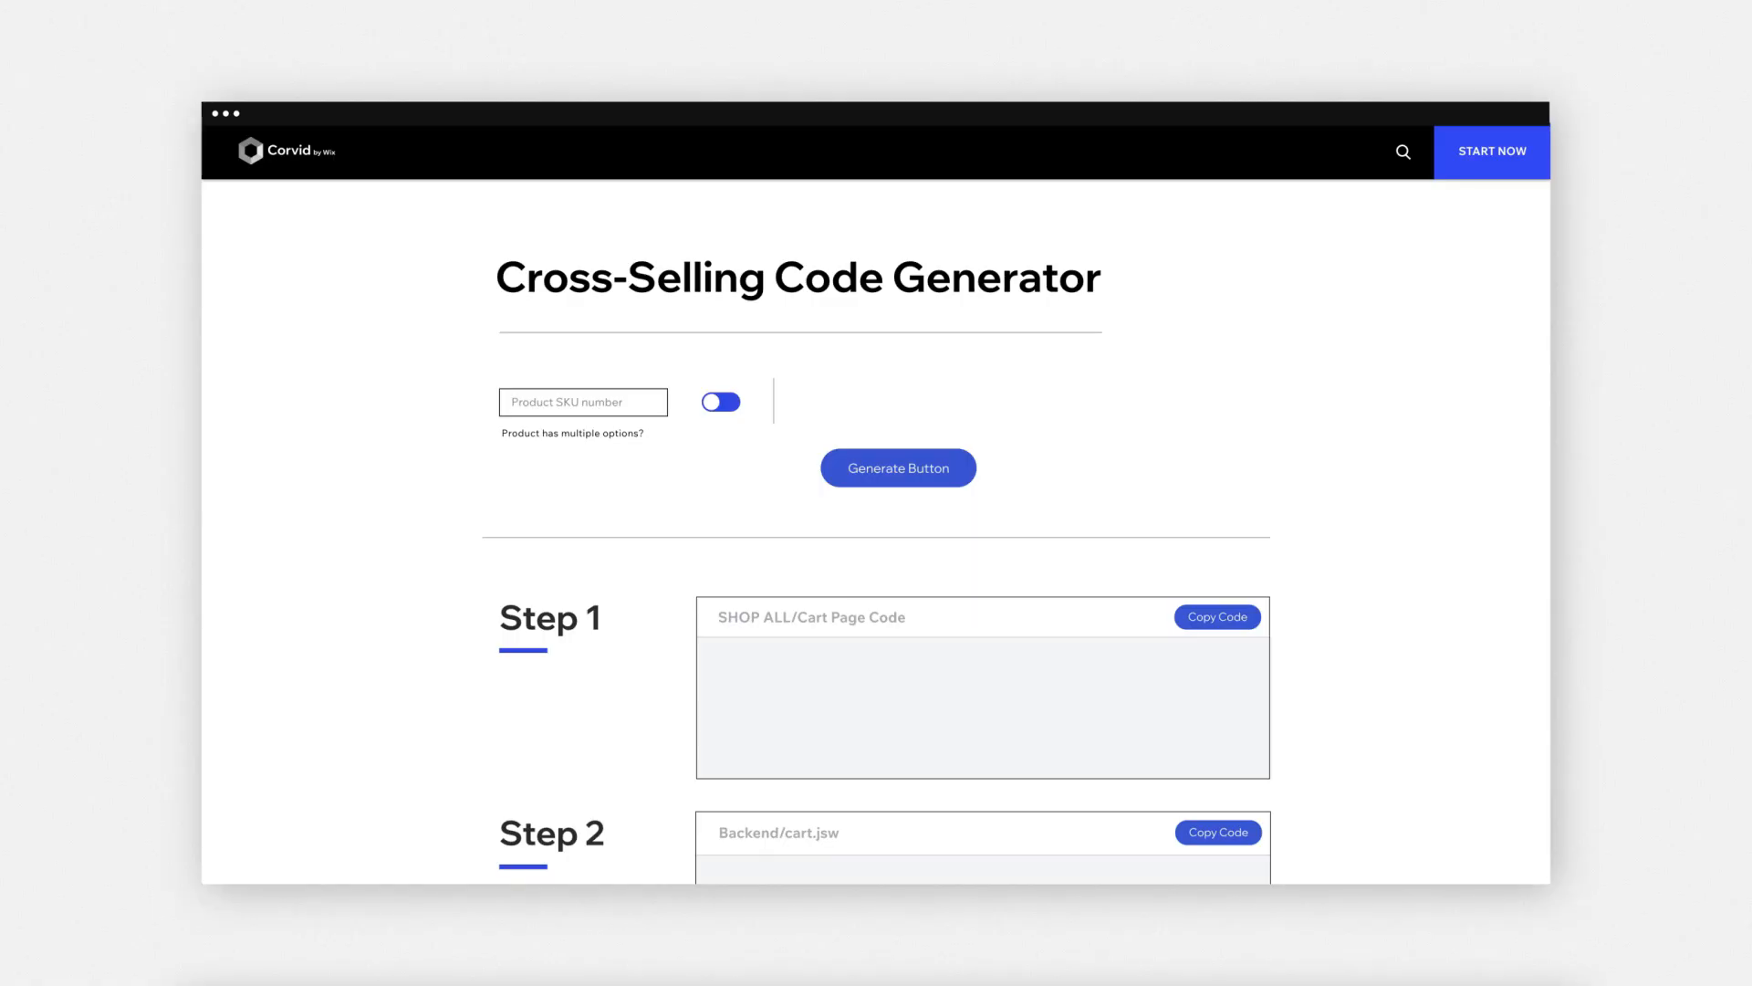
- In the Corvid Cross-Selling Code Generator, generate code for SKU 0007 with multiple options enabled, option Pot and chosen option Ceramic
left_click(516, 399)
type("0007")
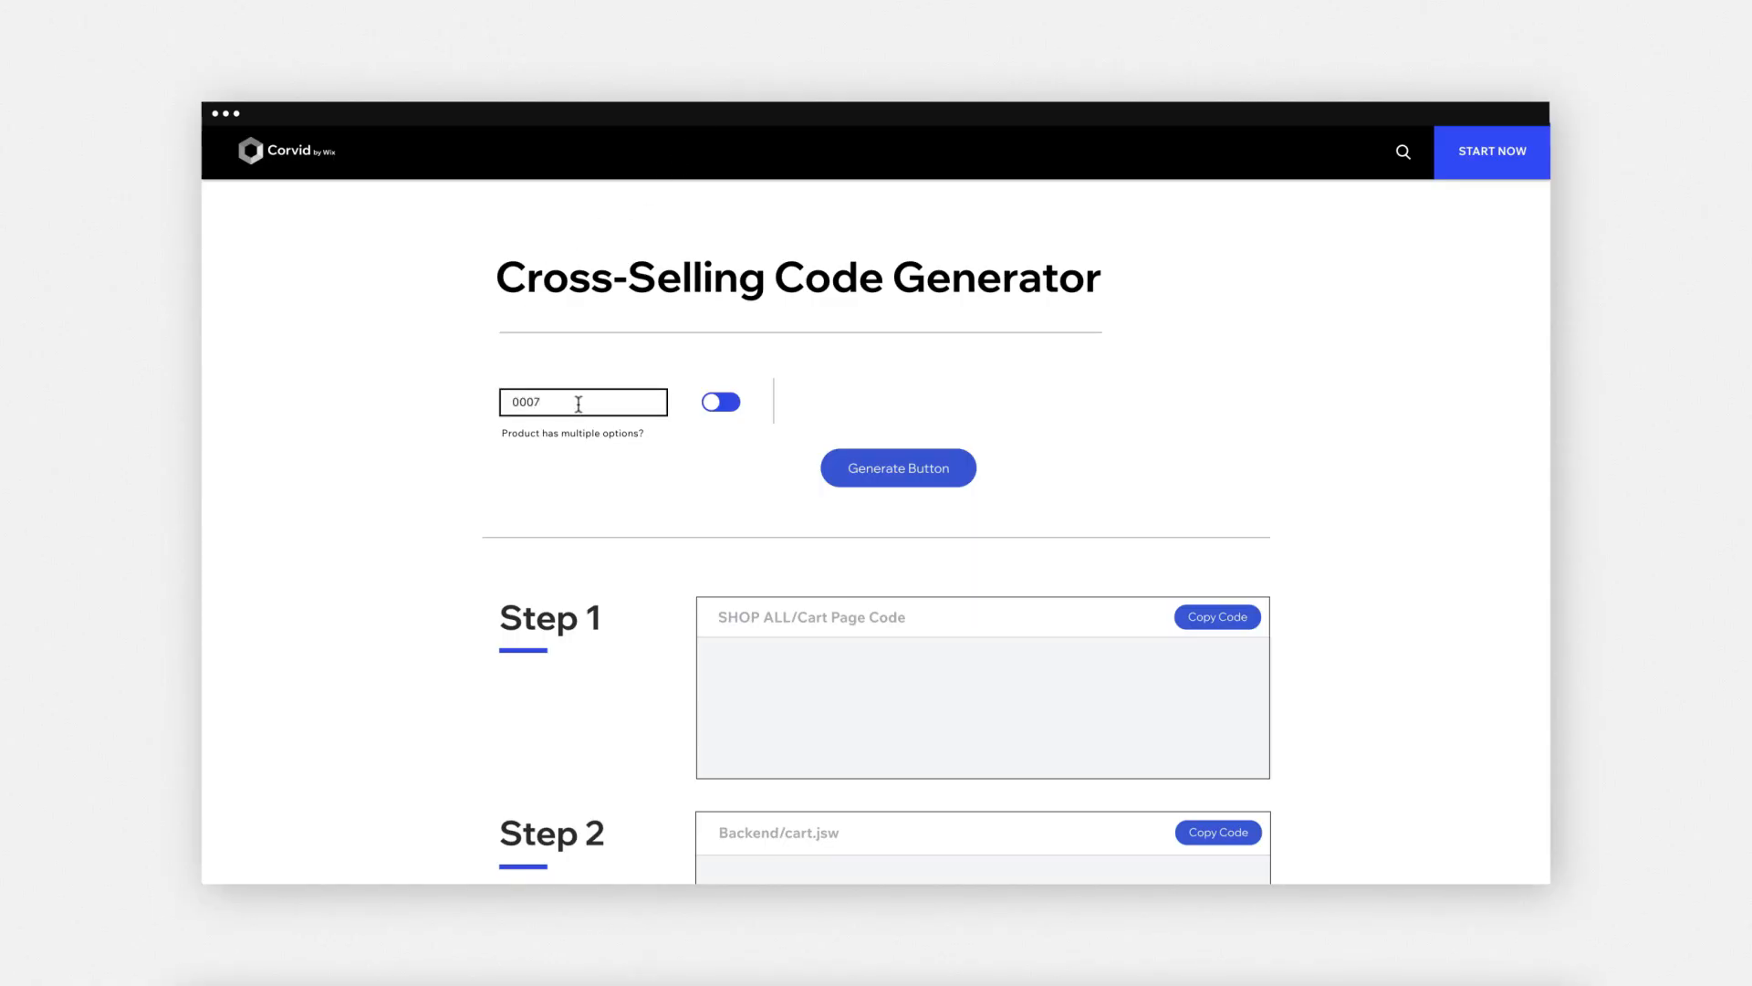
left_click(721, 403)
left_click(817, 405)
type("Pot")
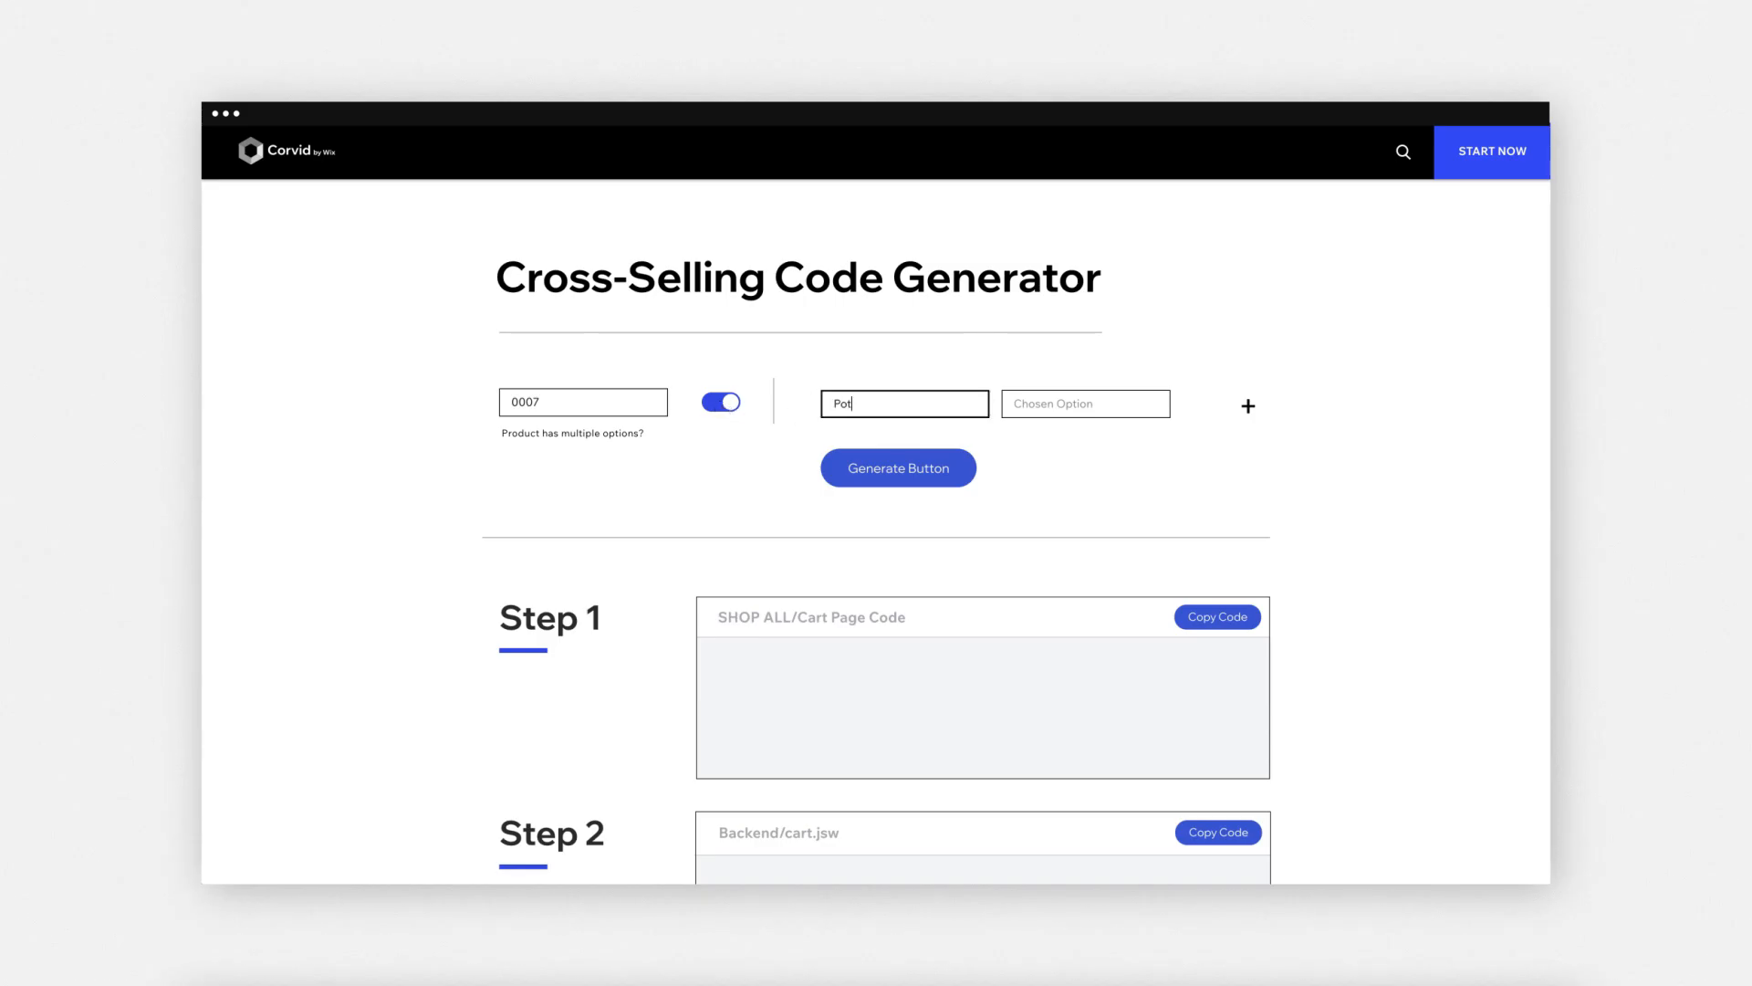
key("Tab")
type("Ceramic")
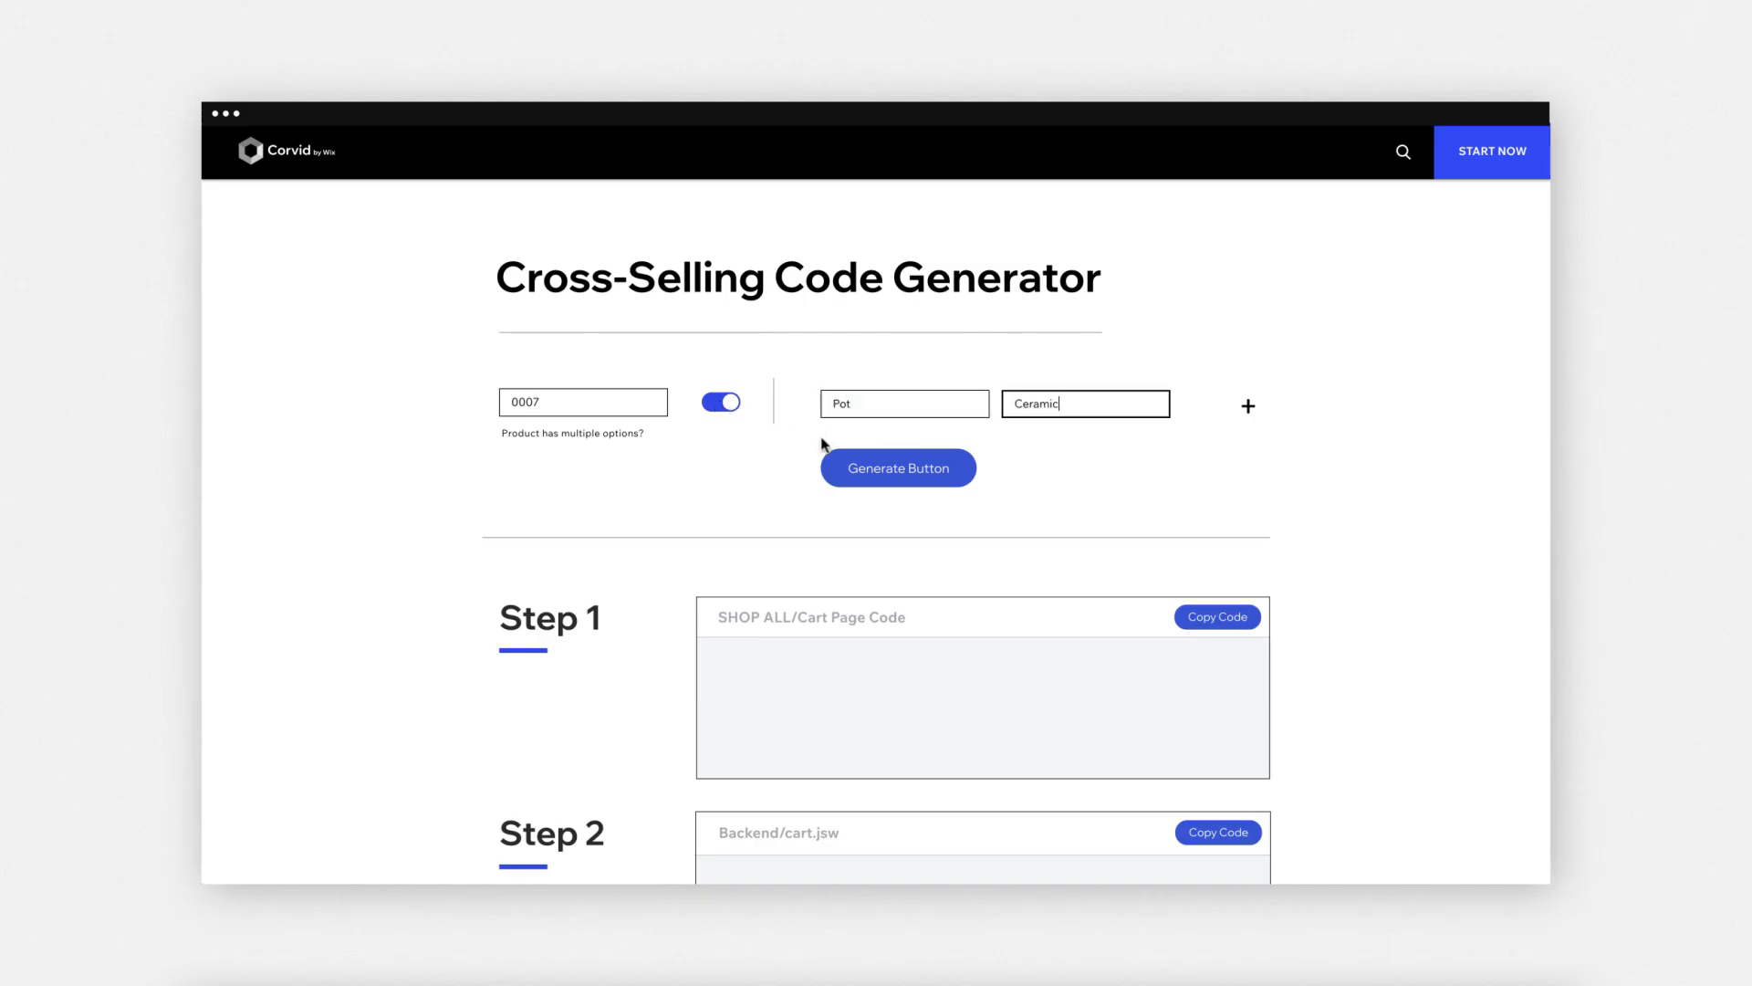
left_click(852, 472)
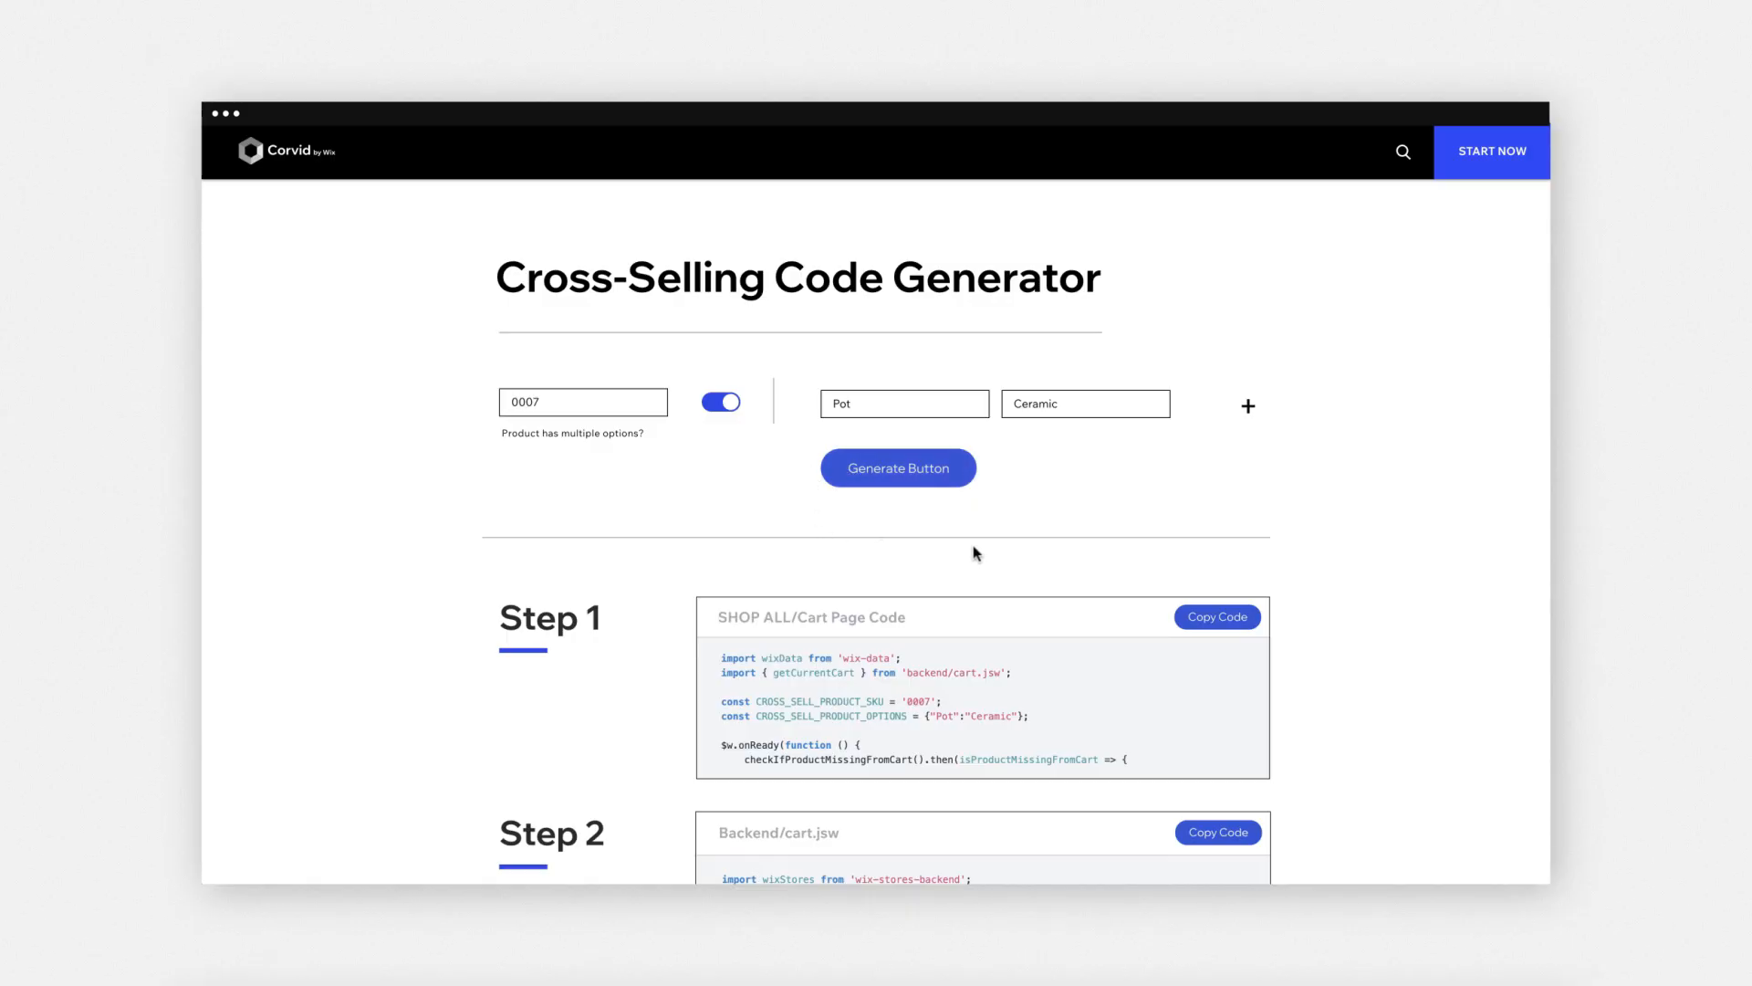
- Copy the generated Step 1 code and replace all the Cart Page code in the Wix editor with it
left_click(1237, 619)
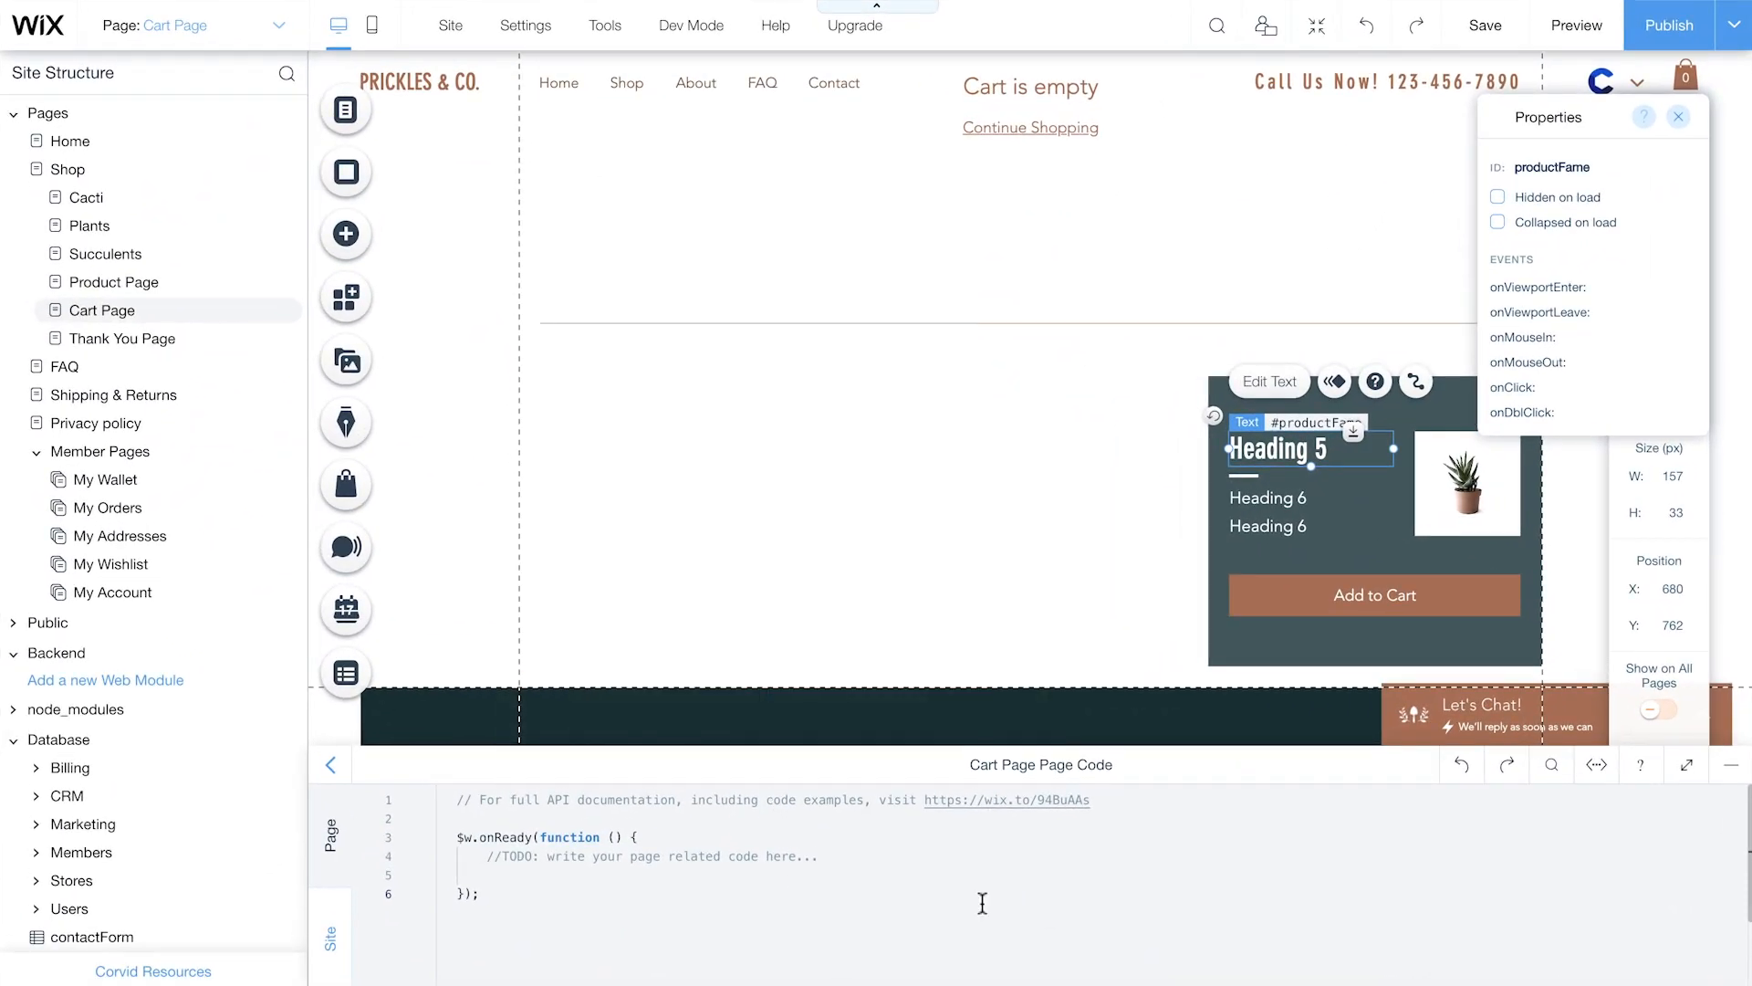
key("ctrl+a")
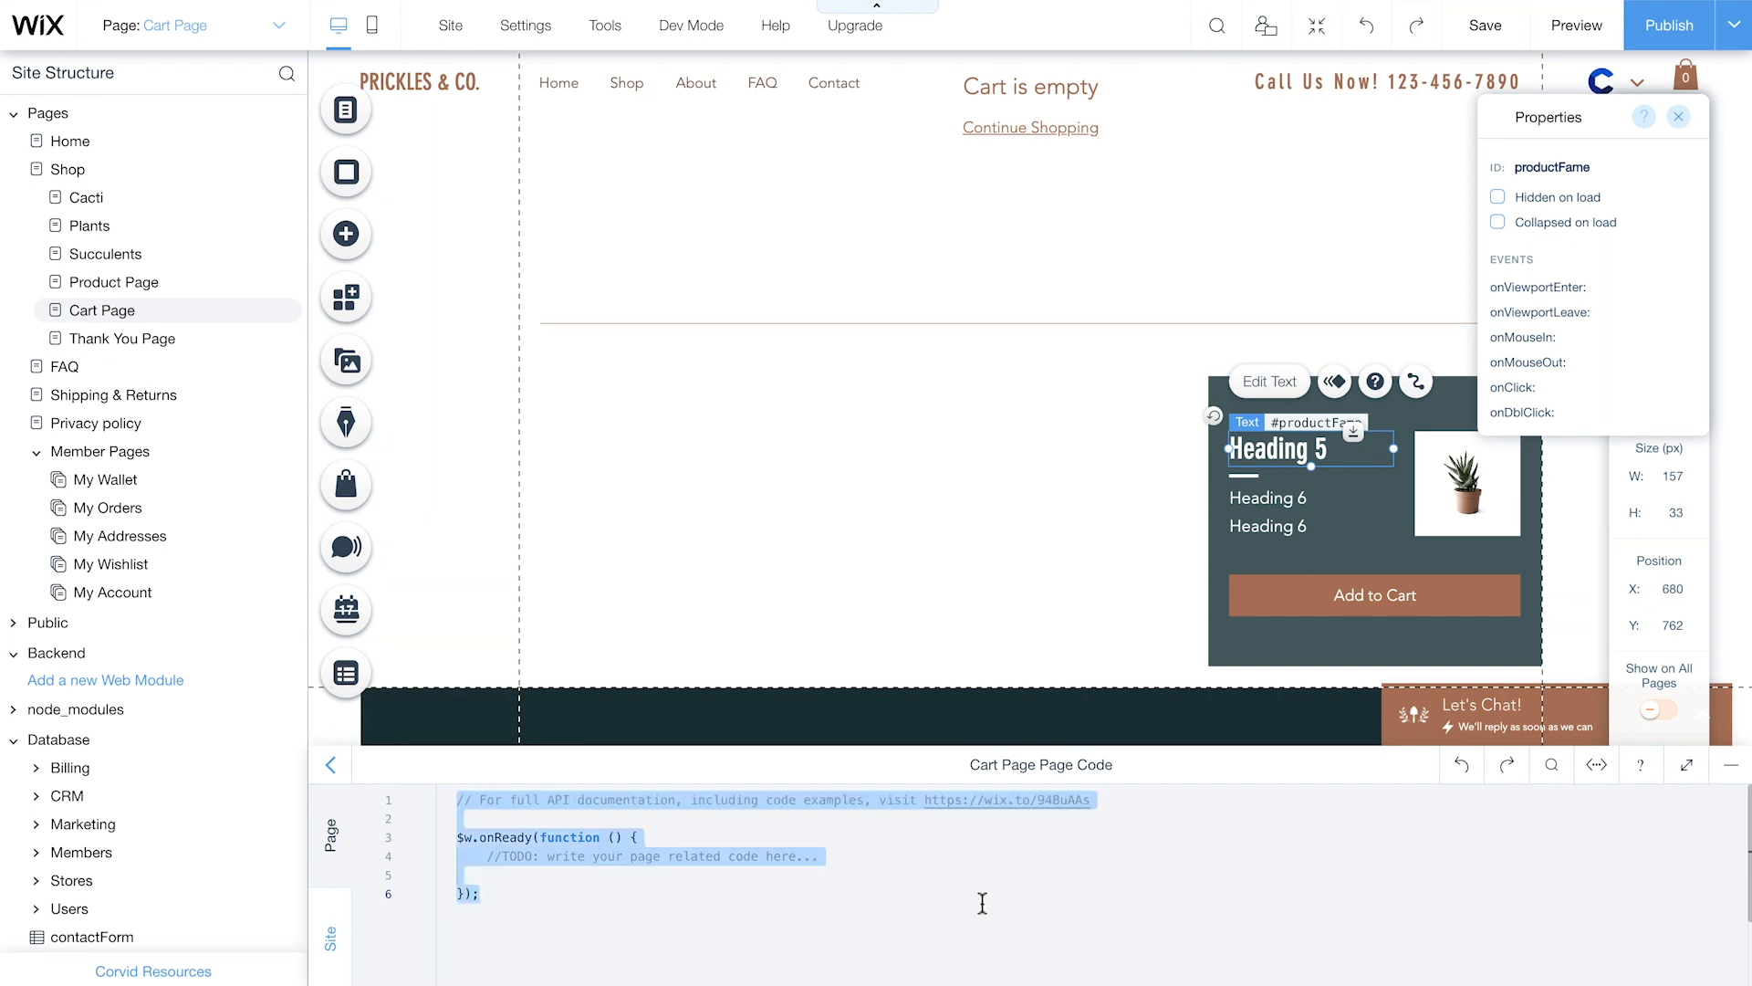
key("ctrl+v")
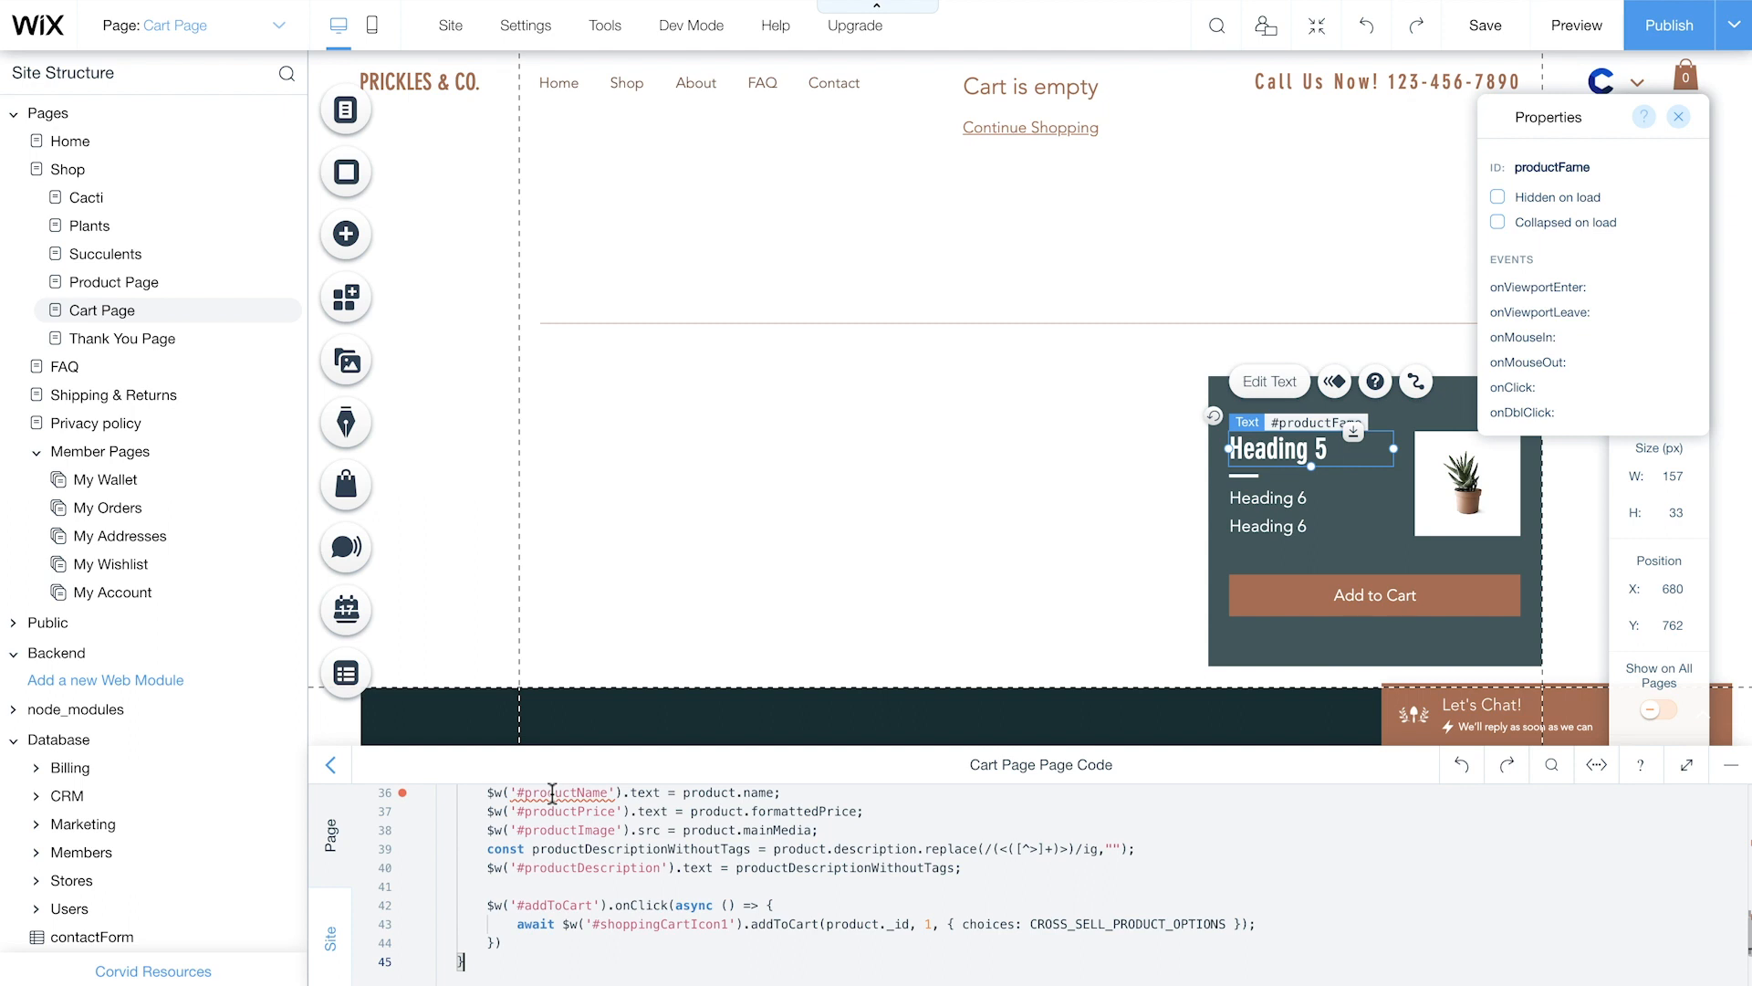
- Check the #productName error in the page code and correct the Heading 5 text's ID to productName
mouse_move(433, 800)
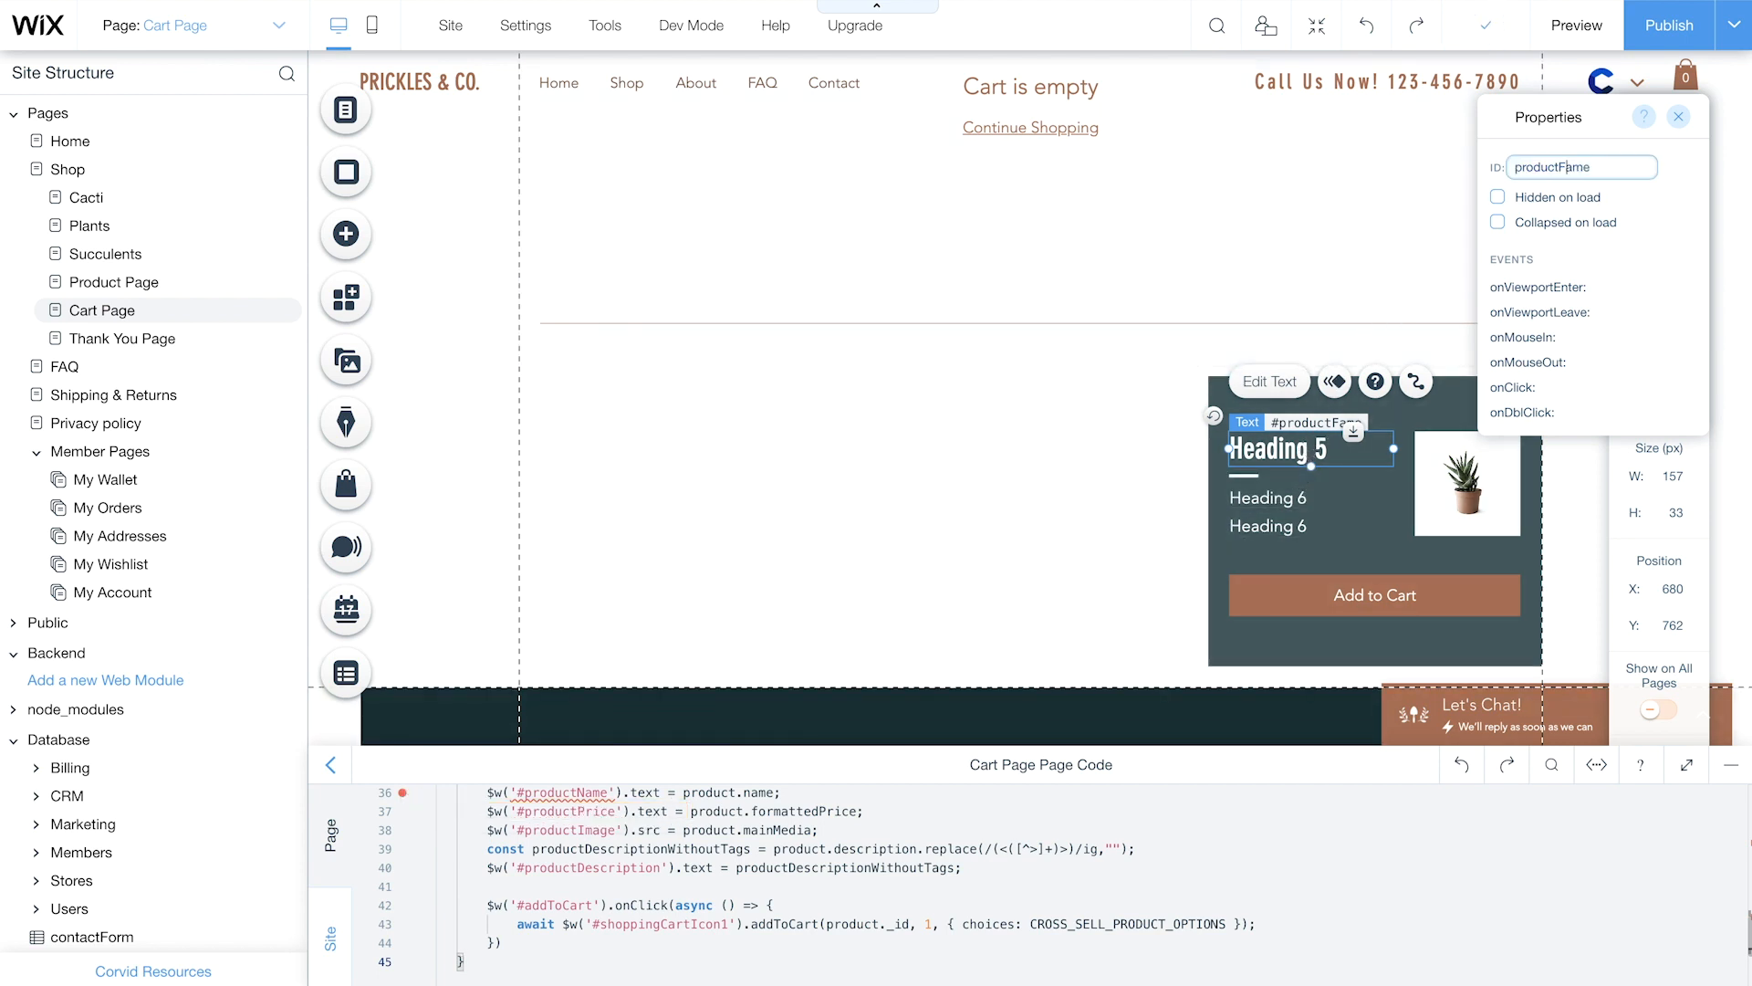
key("BackSpace")
type("N")
key("Return")
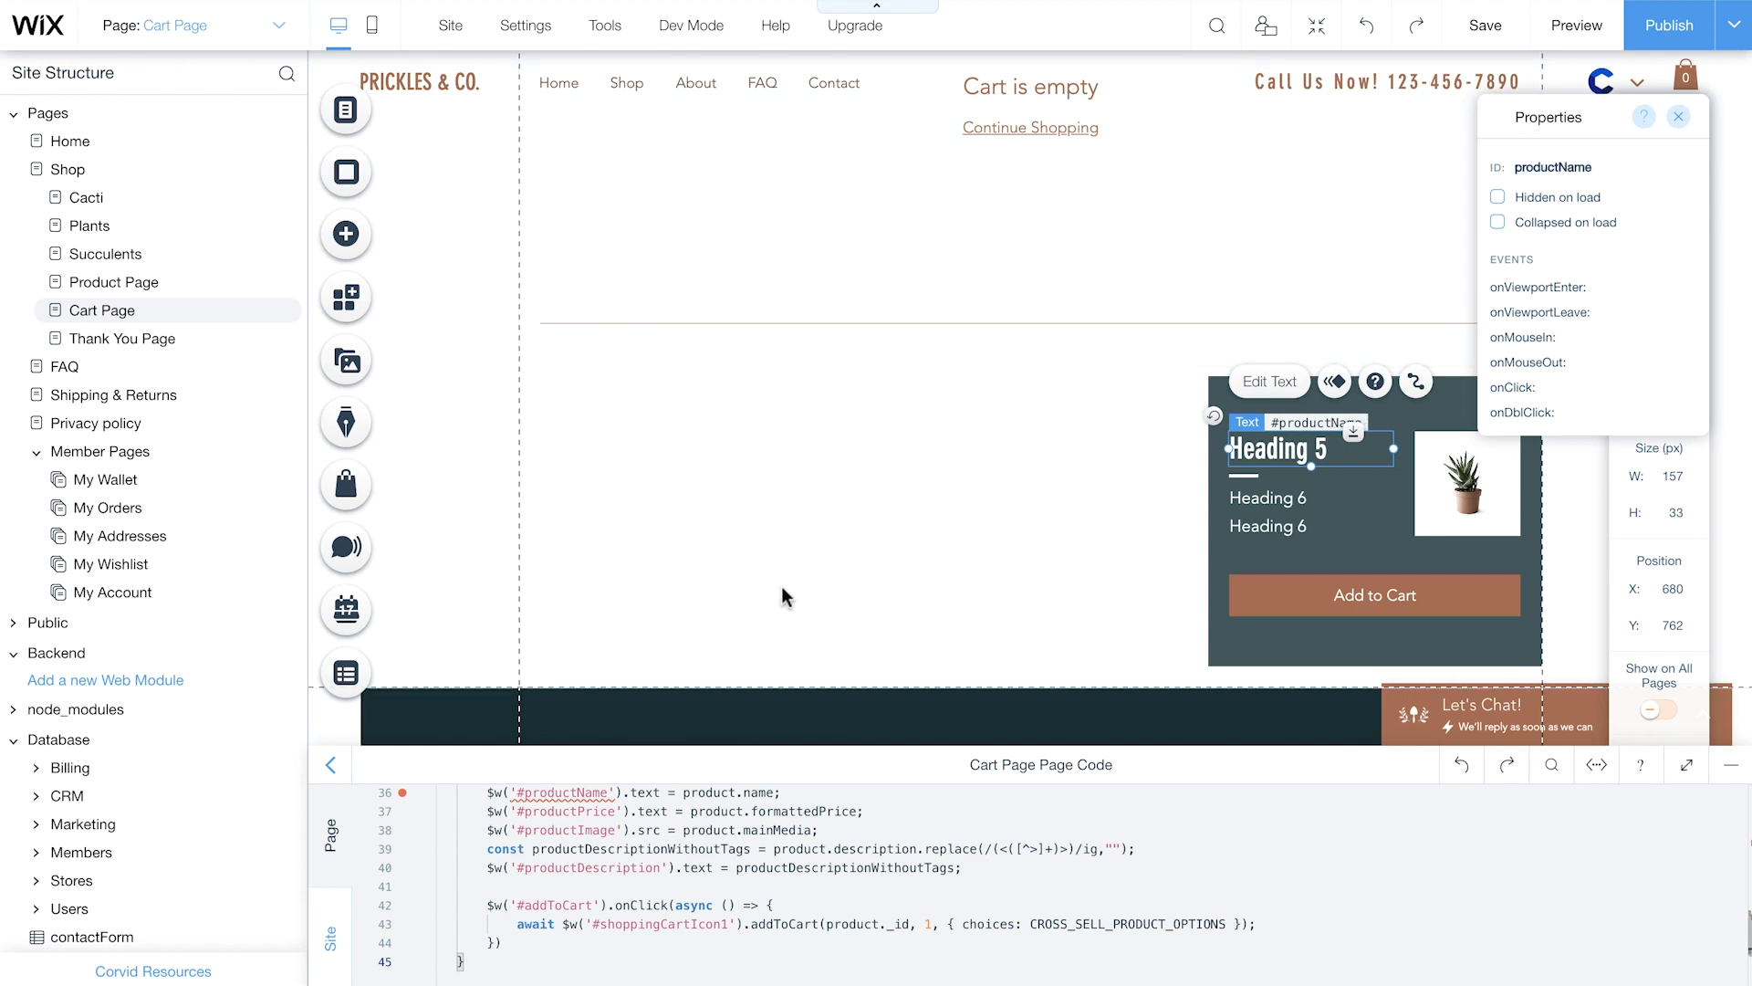
left_click(1063, 824)
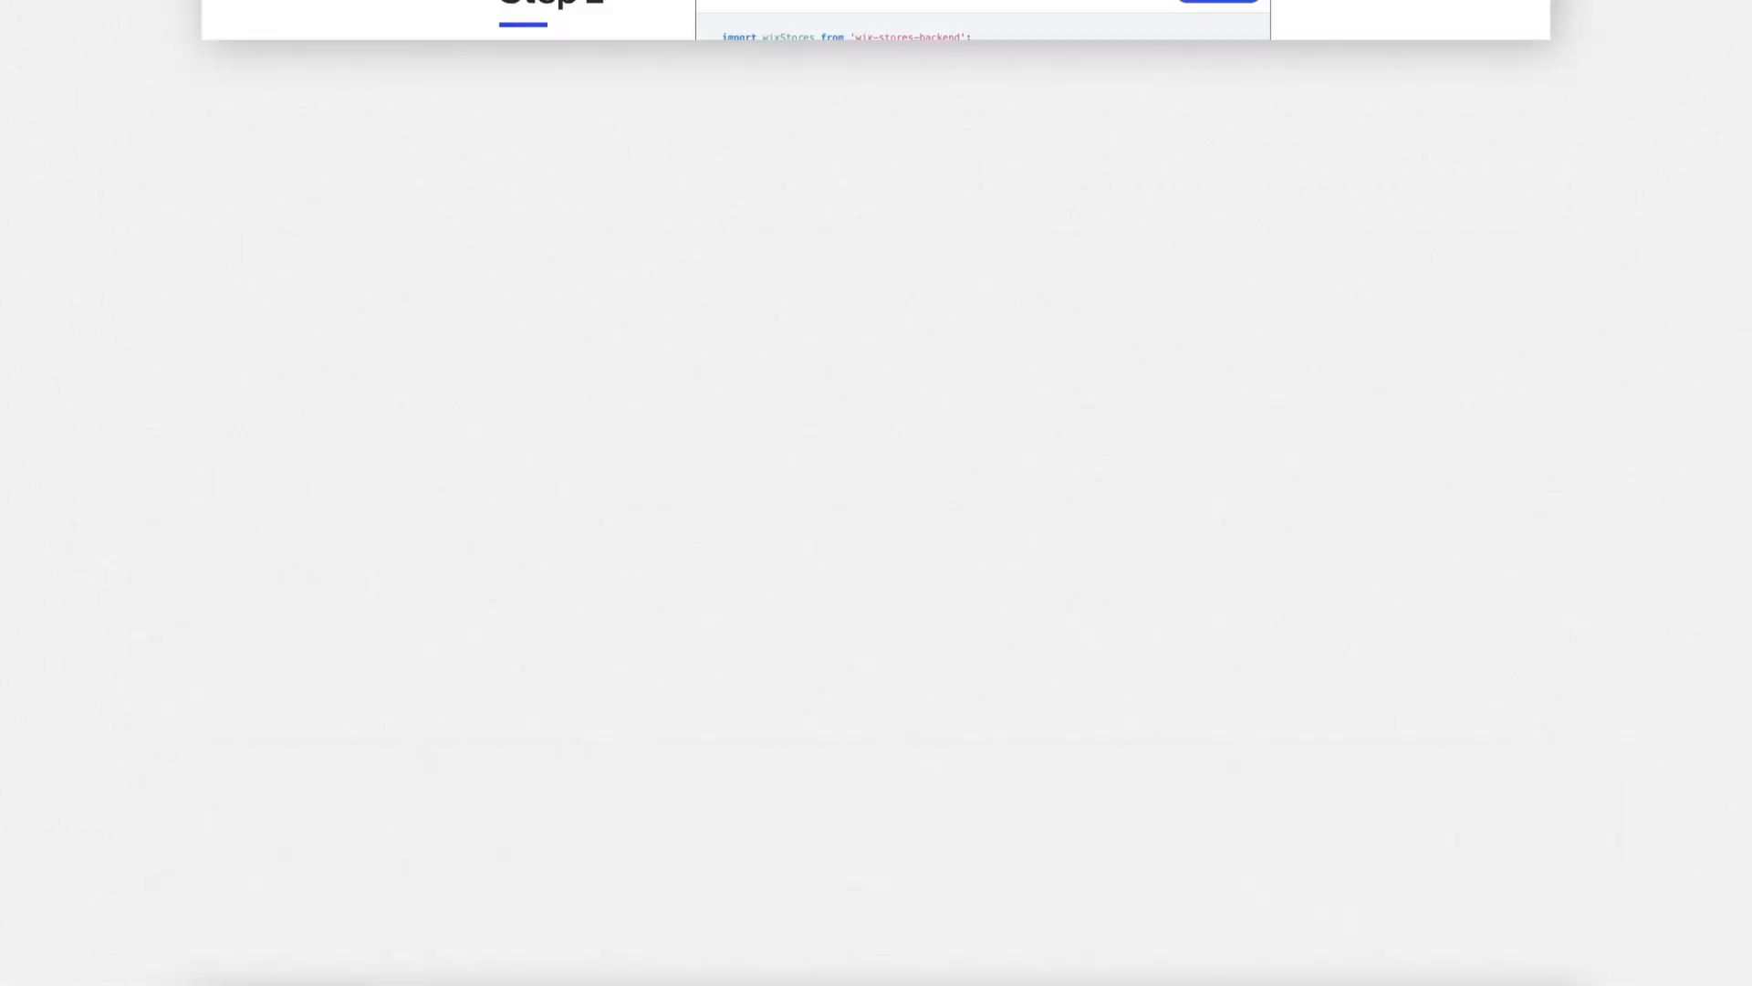
- Add a new backend web module named cart.jsw
scroll(636, 708, "down", 3)
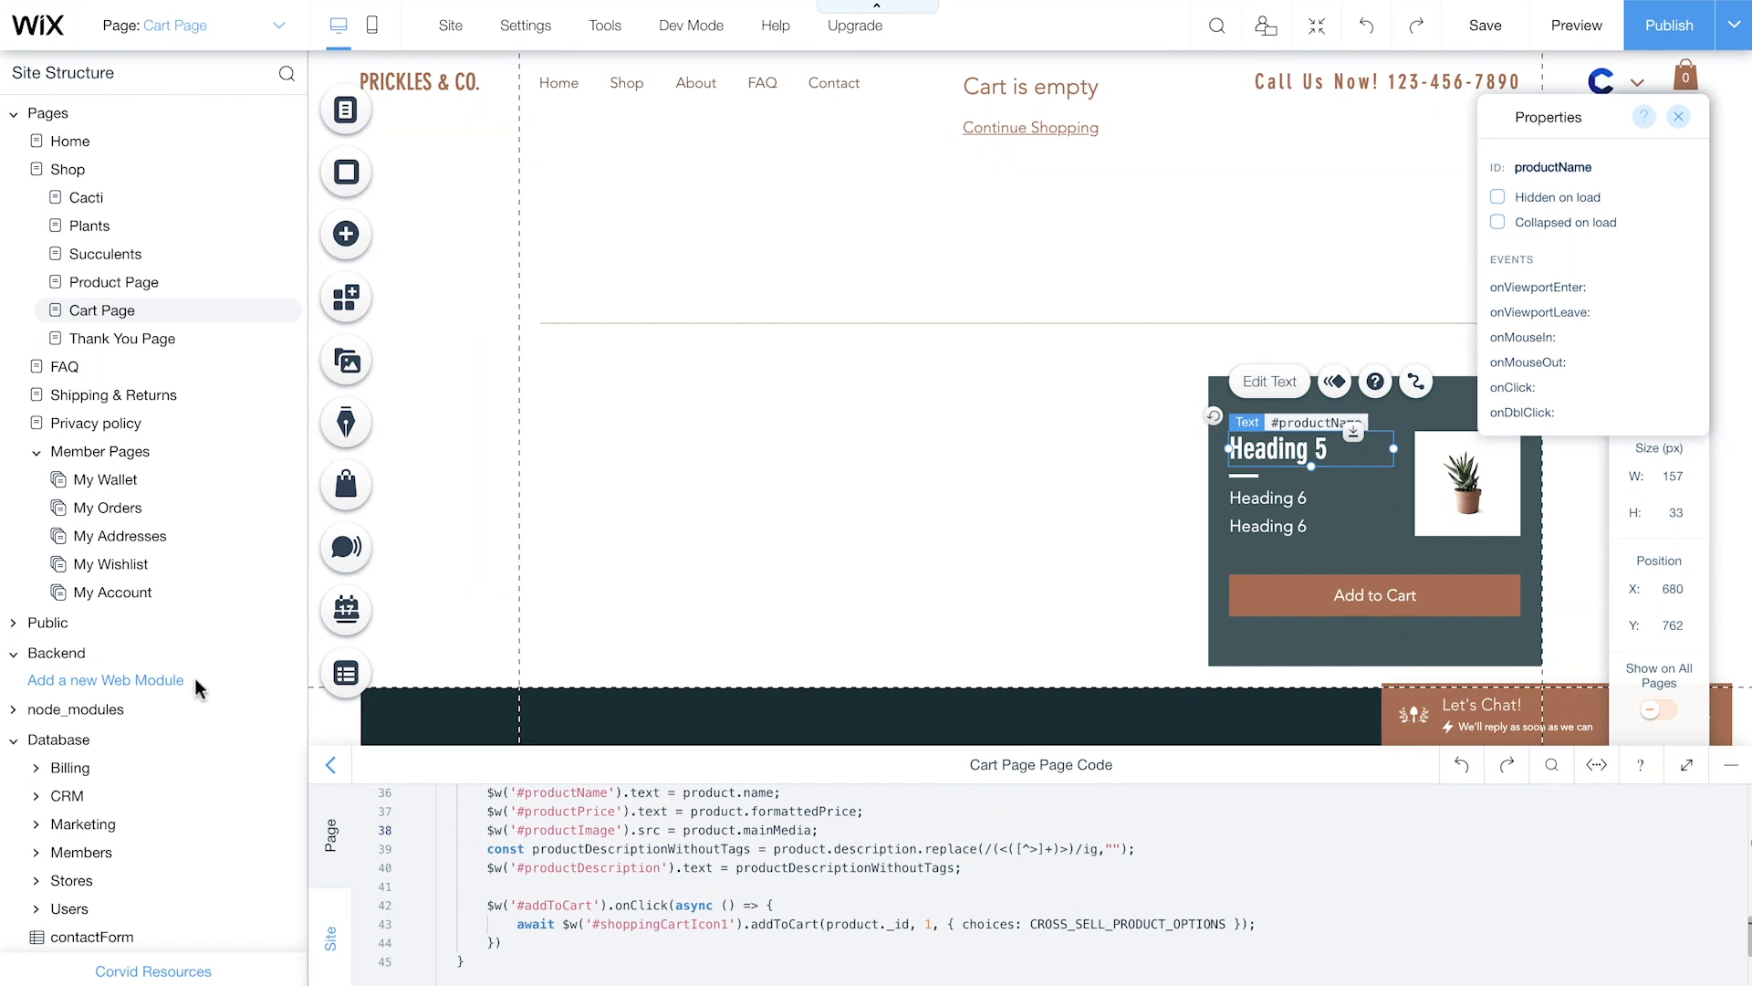
left_click(179, 680)
type("cart.jsw")
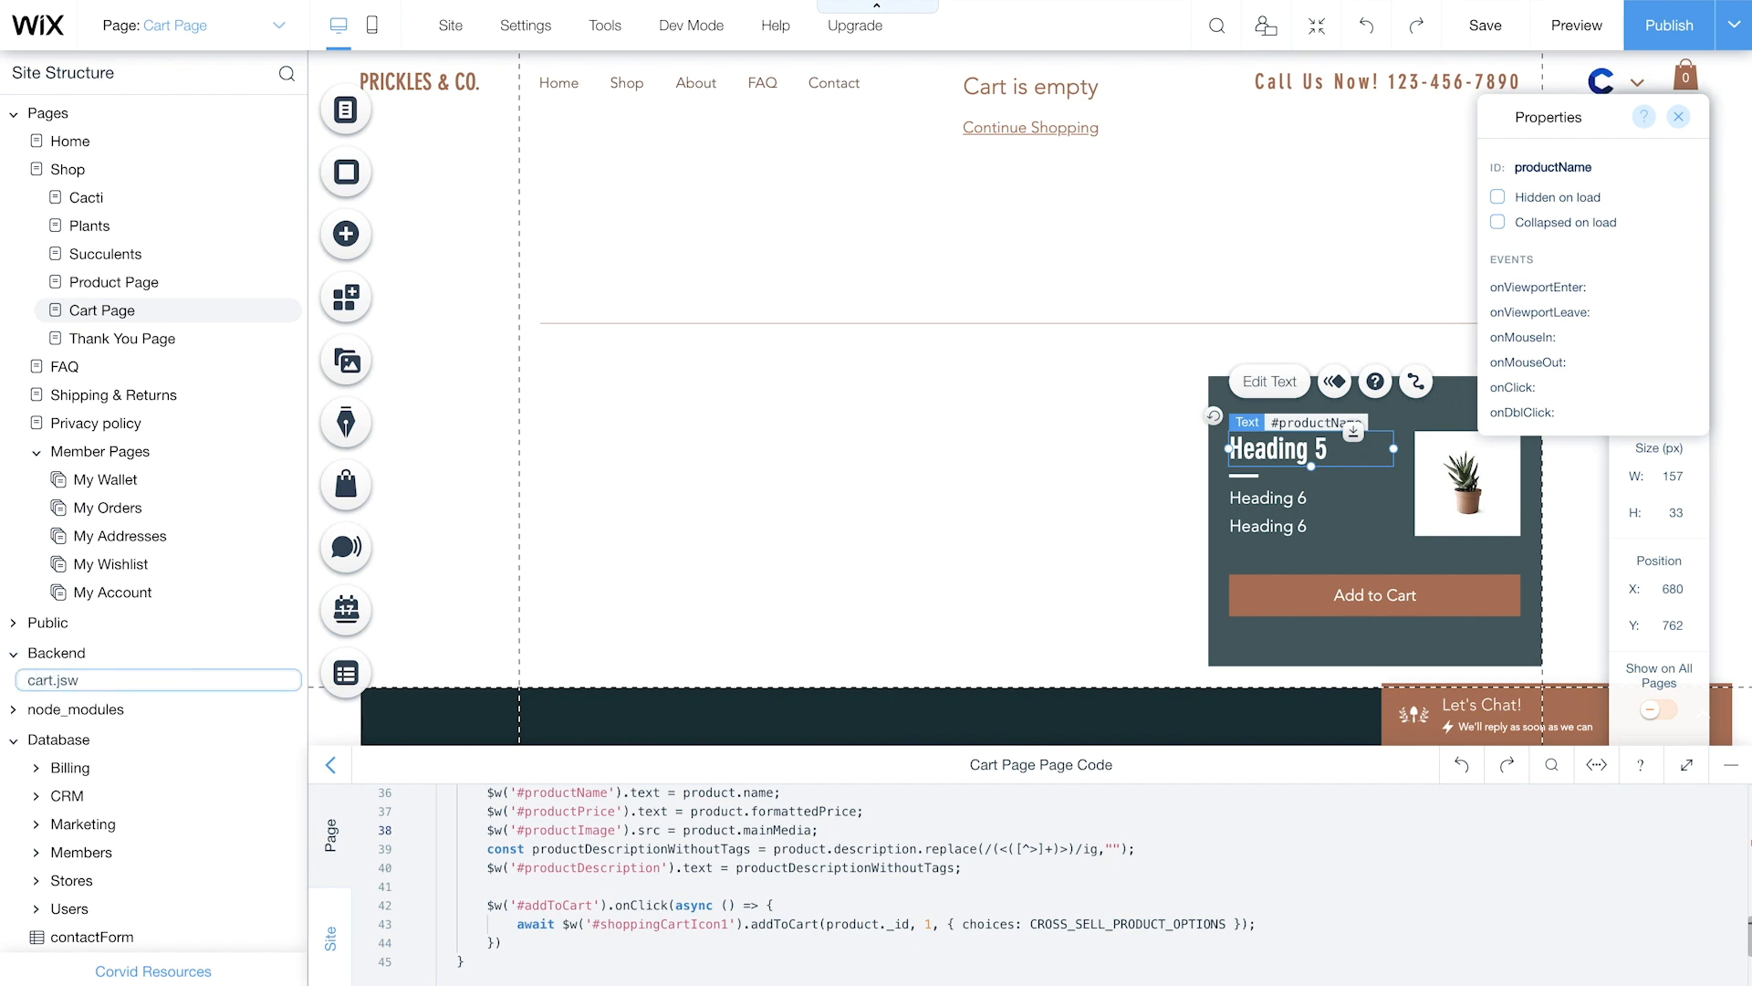
key("Return")
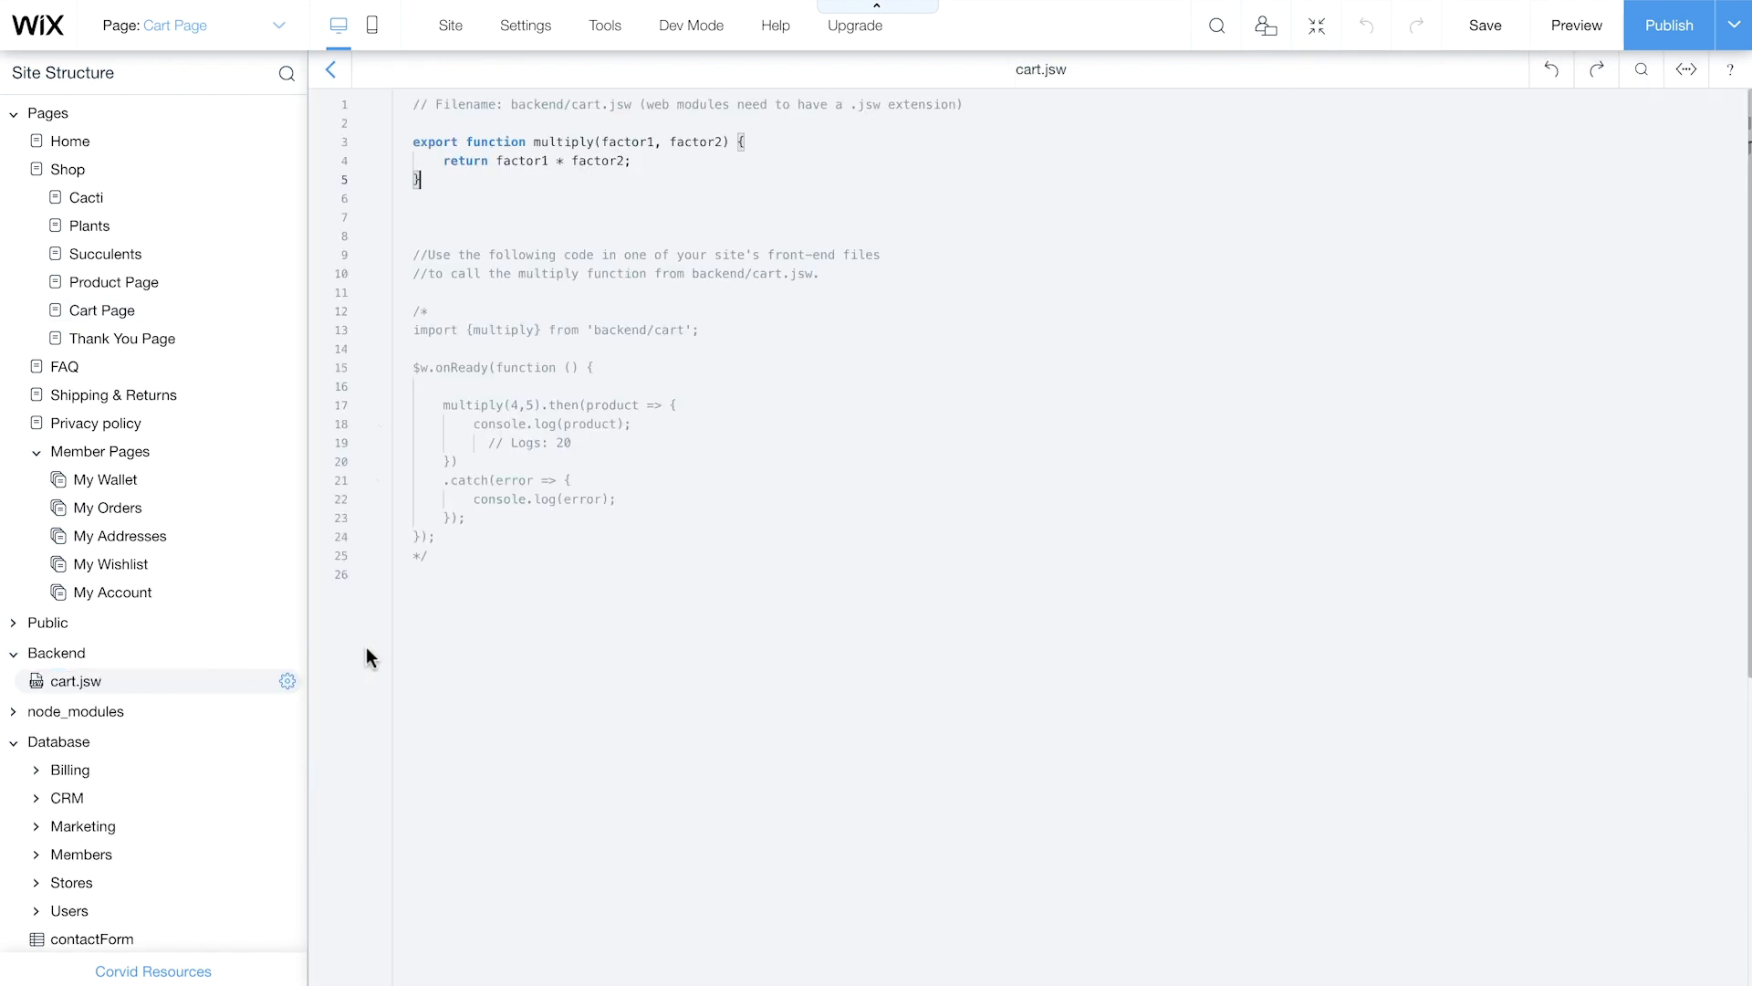
- Replace the sample code in cart.jsw with the generated wix-stores-backend import and exported getCurrentCart function
left_click(567, 643)
key("ctrl+a")
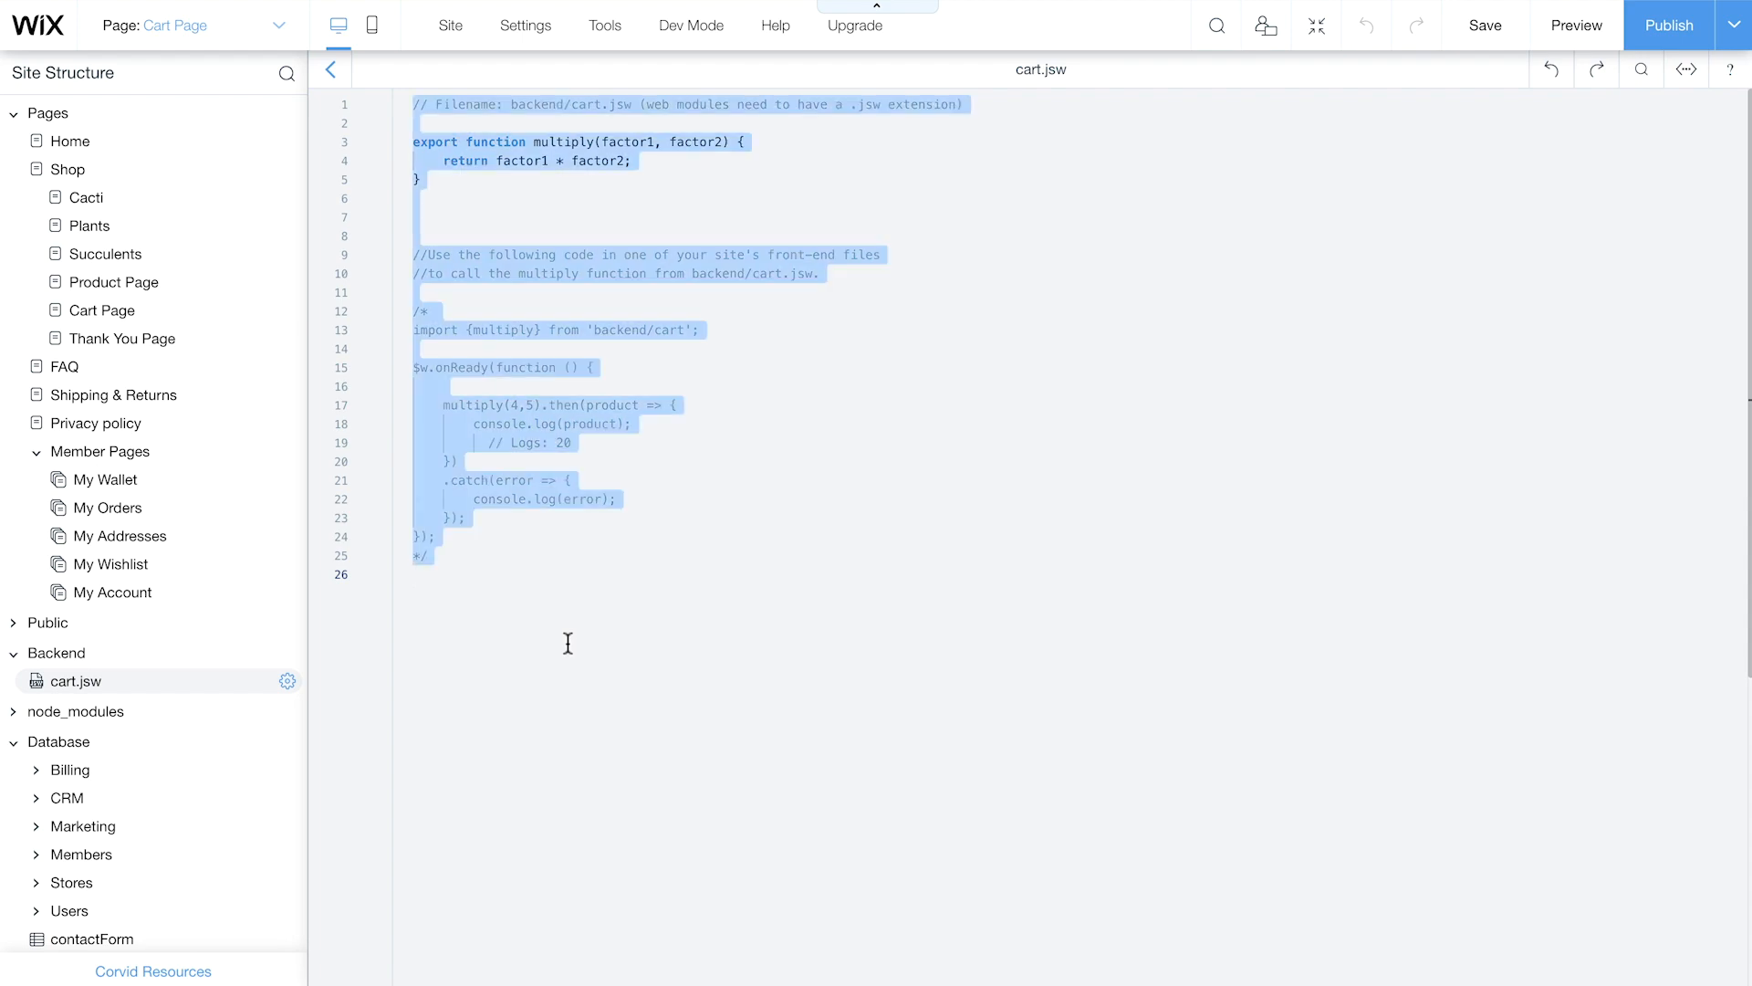
type("import wixStores from 'wix-stores-backend';  export function getCurrentCart() {     return wixStores.getCurrentCart(); }")
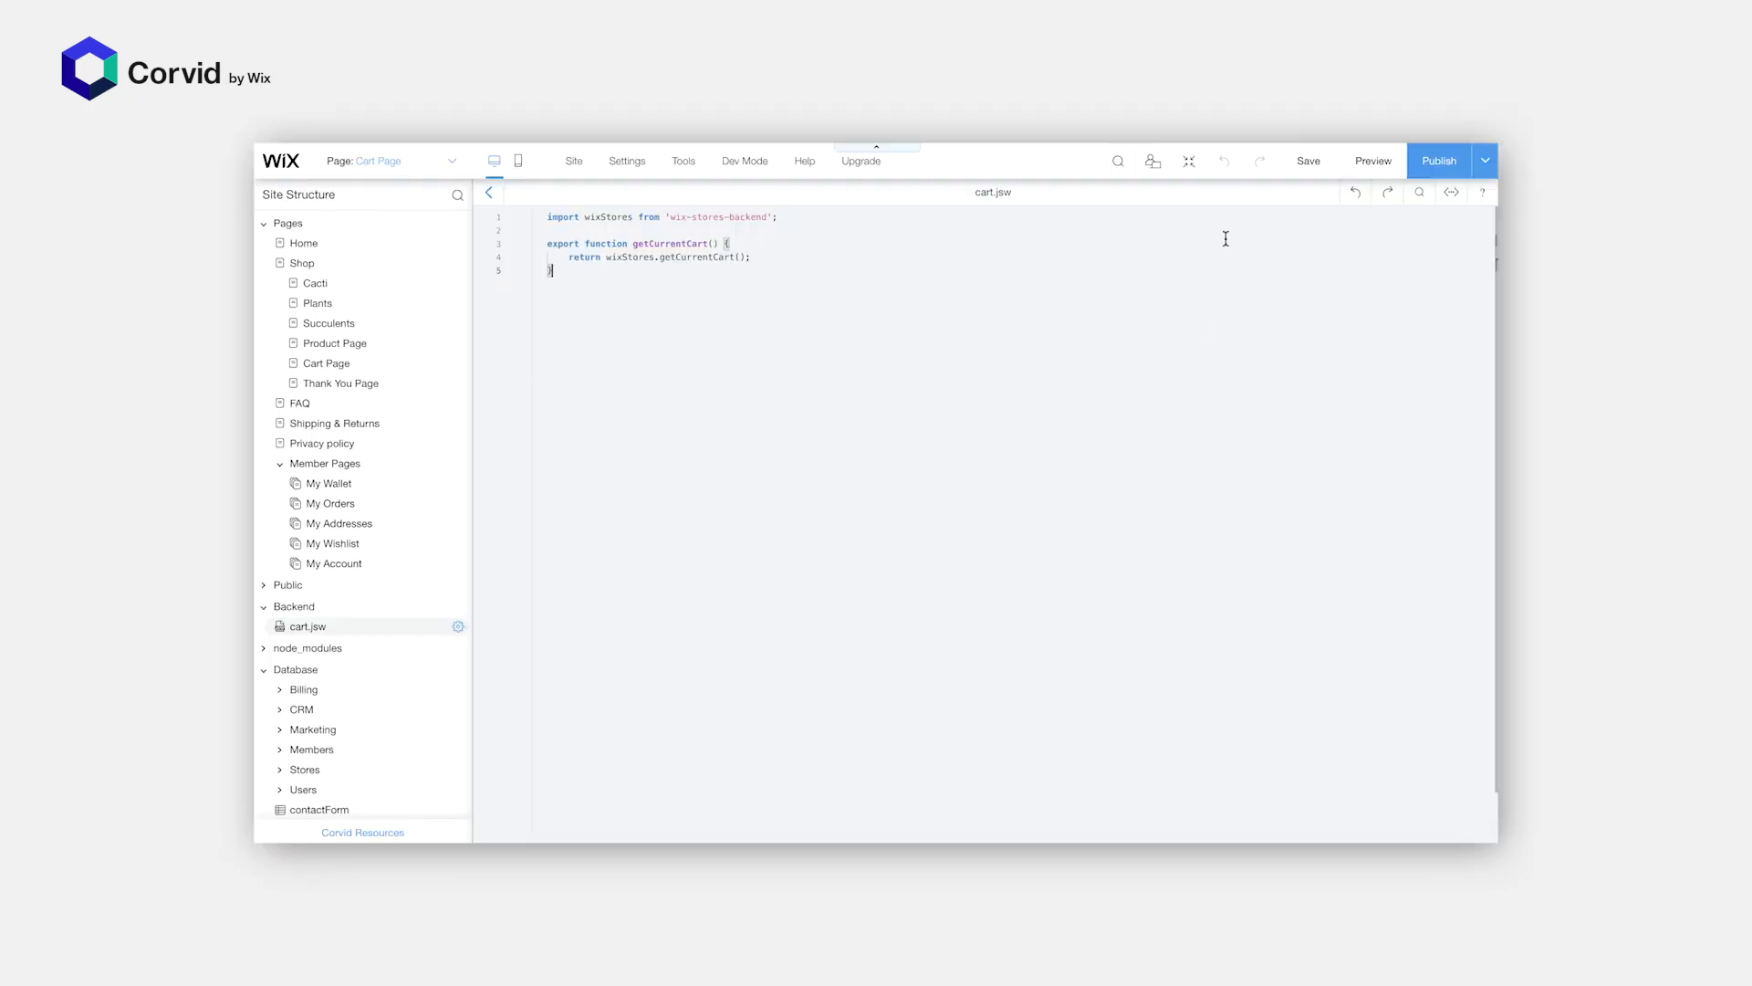
- Save and publish the site, and test the live Cart Page by adding the cross-sell Medium Plant to the cart
left_click(1307, 164)
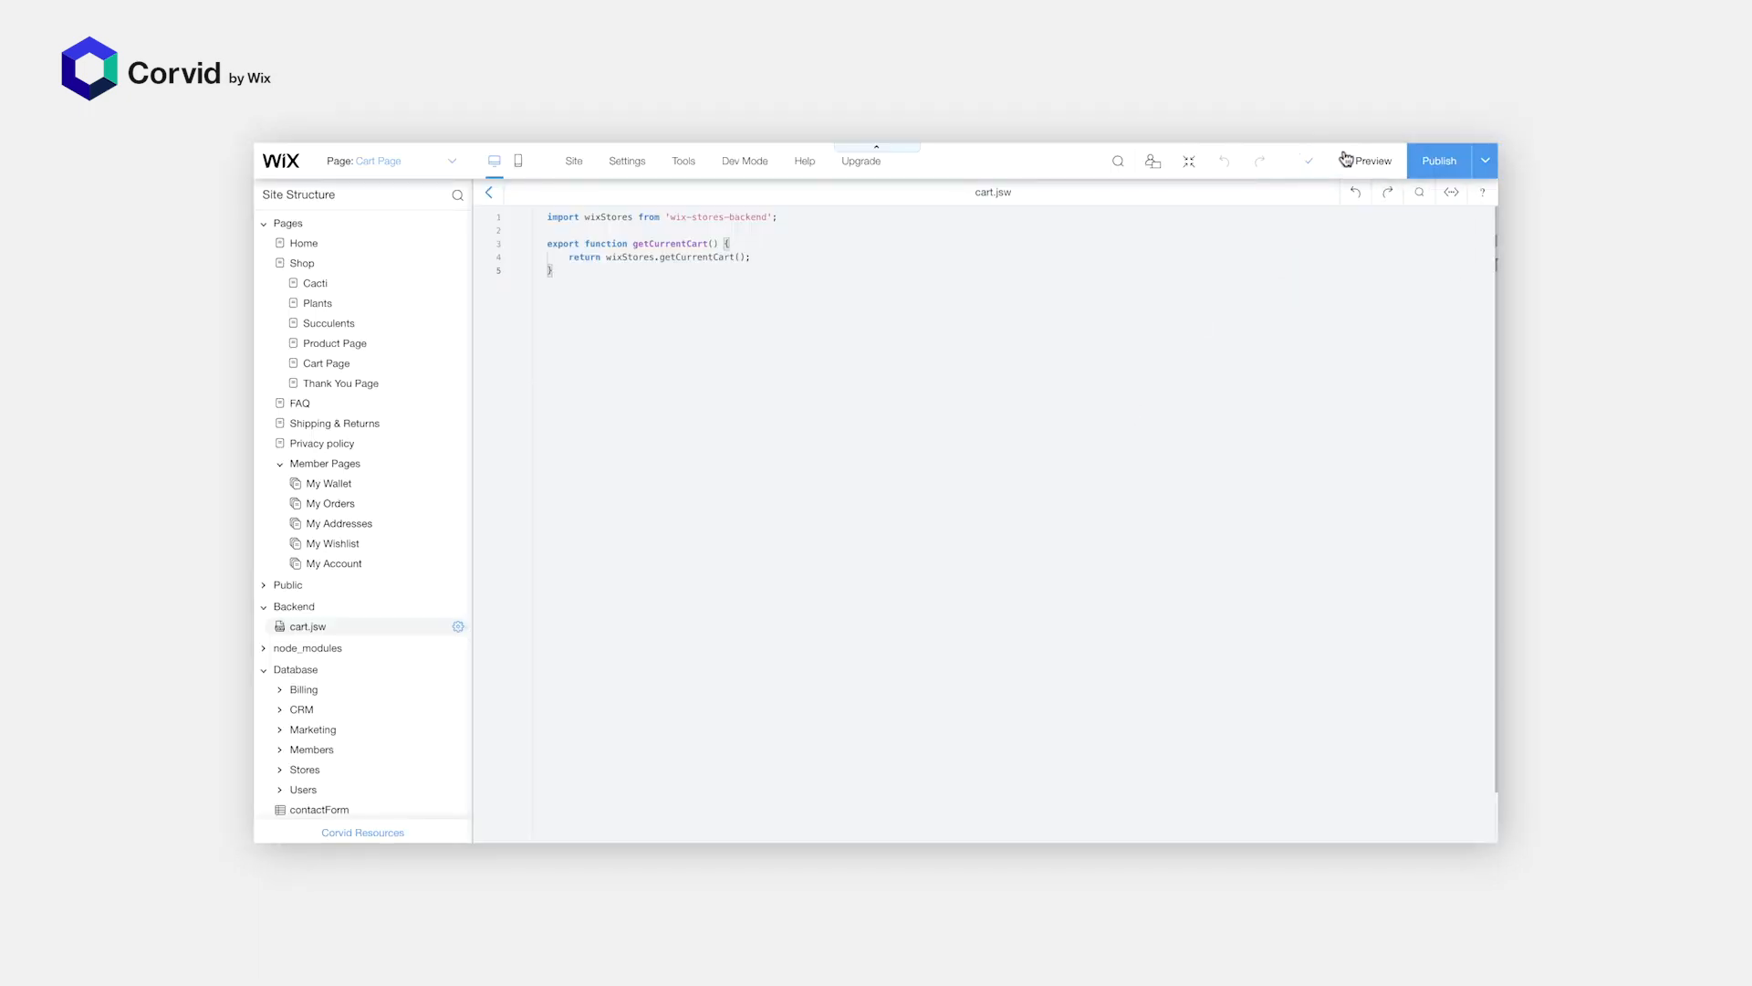
left_click(1438, 170)
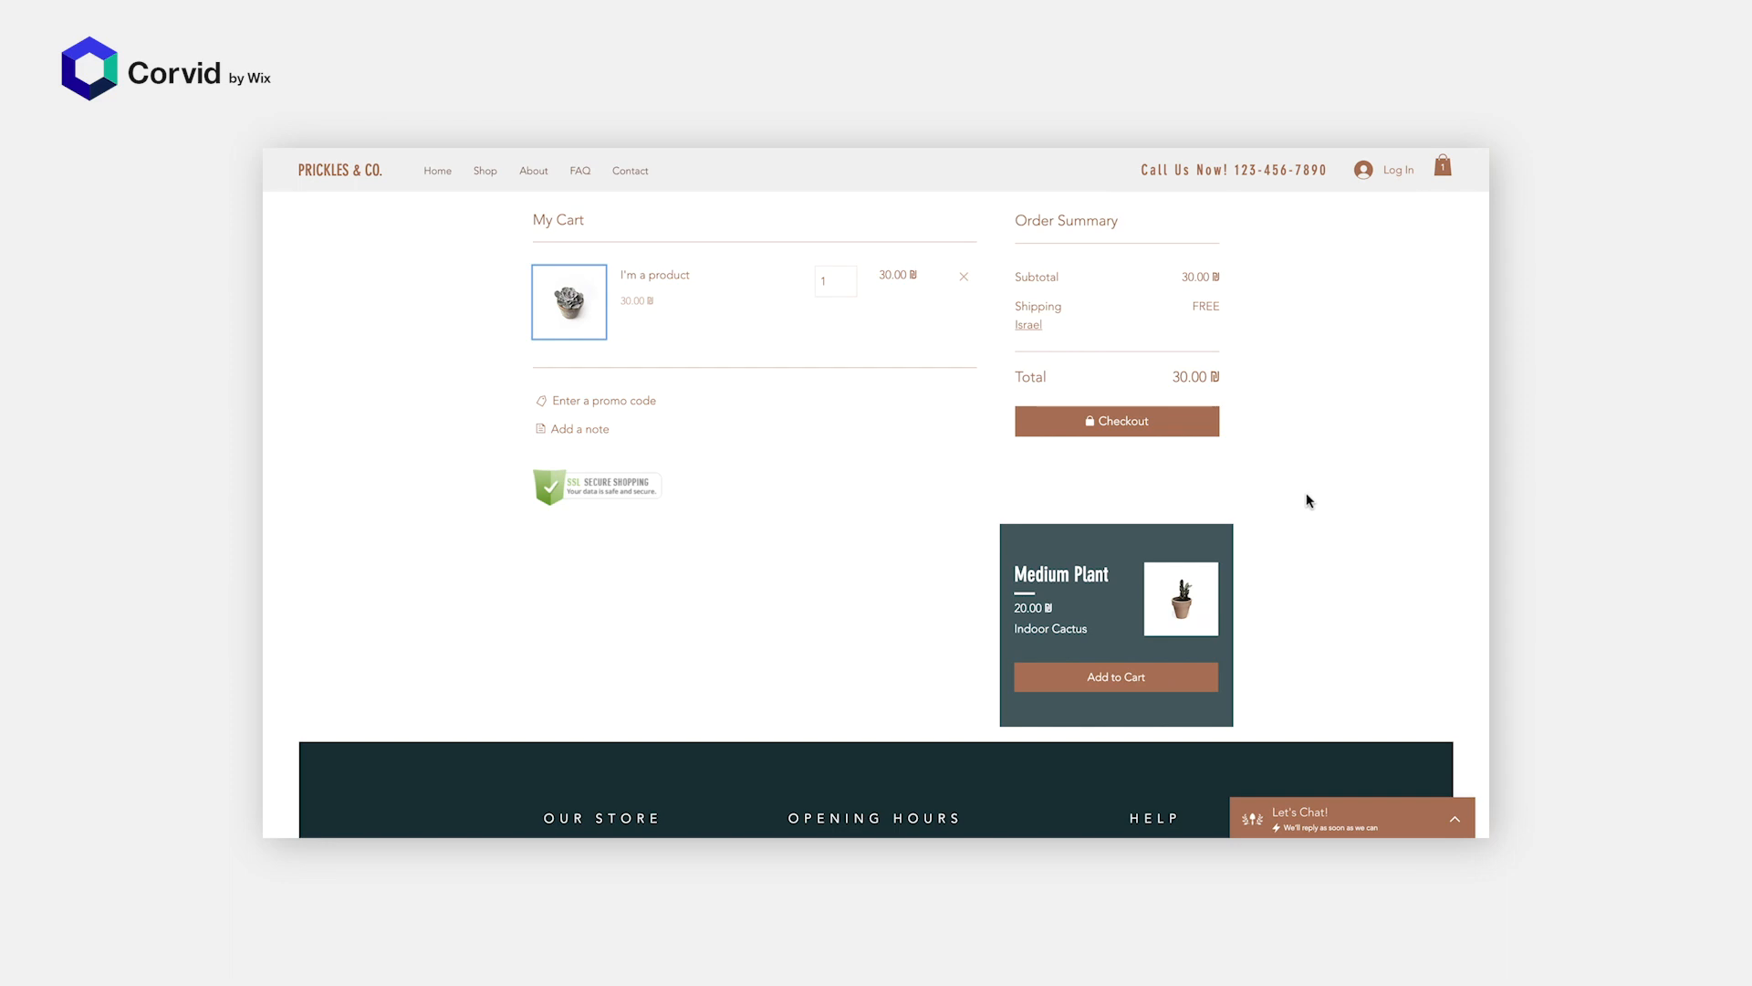
left_click(1155, 680)
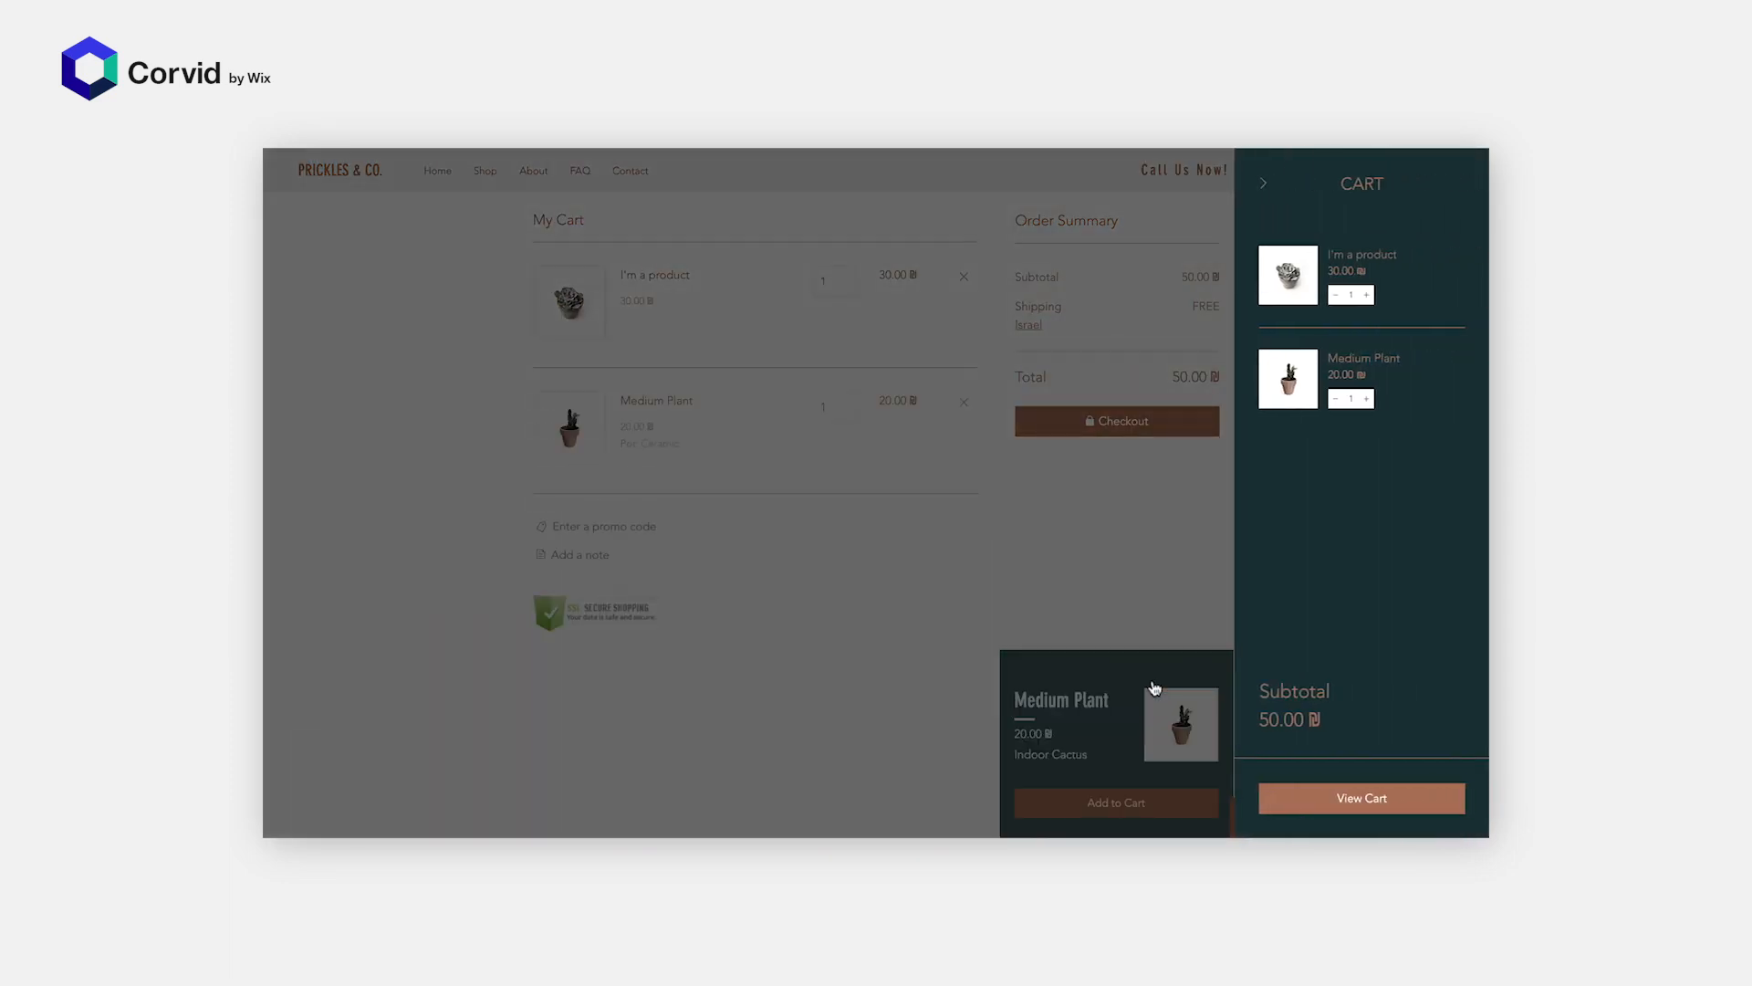